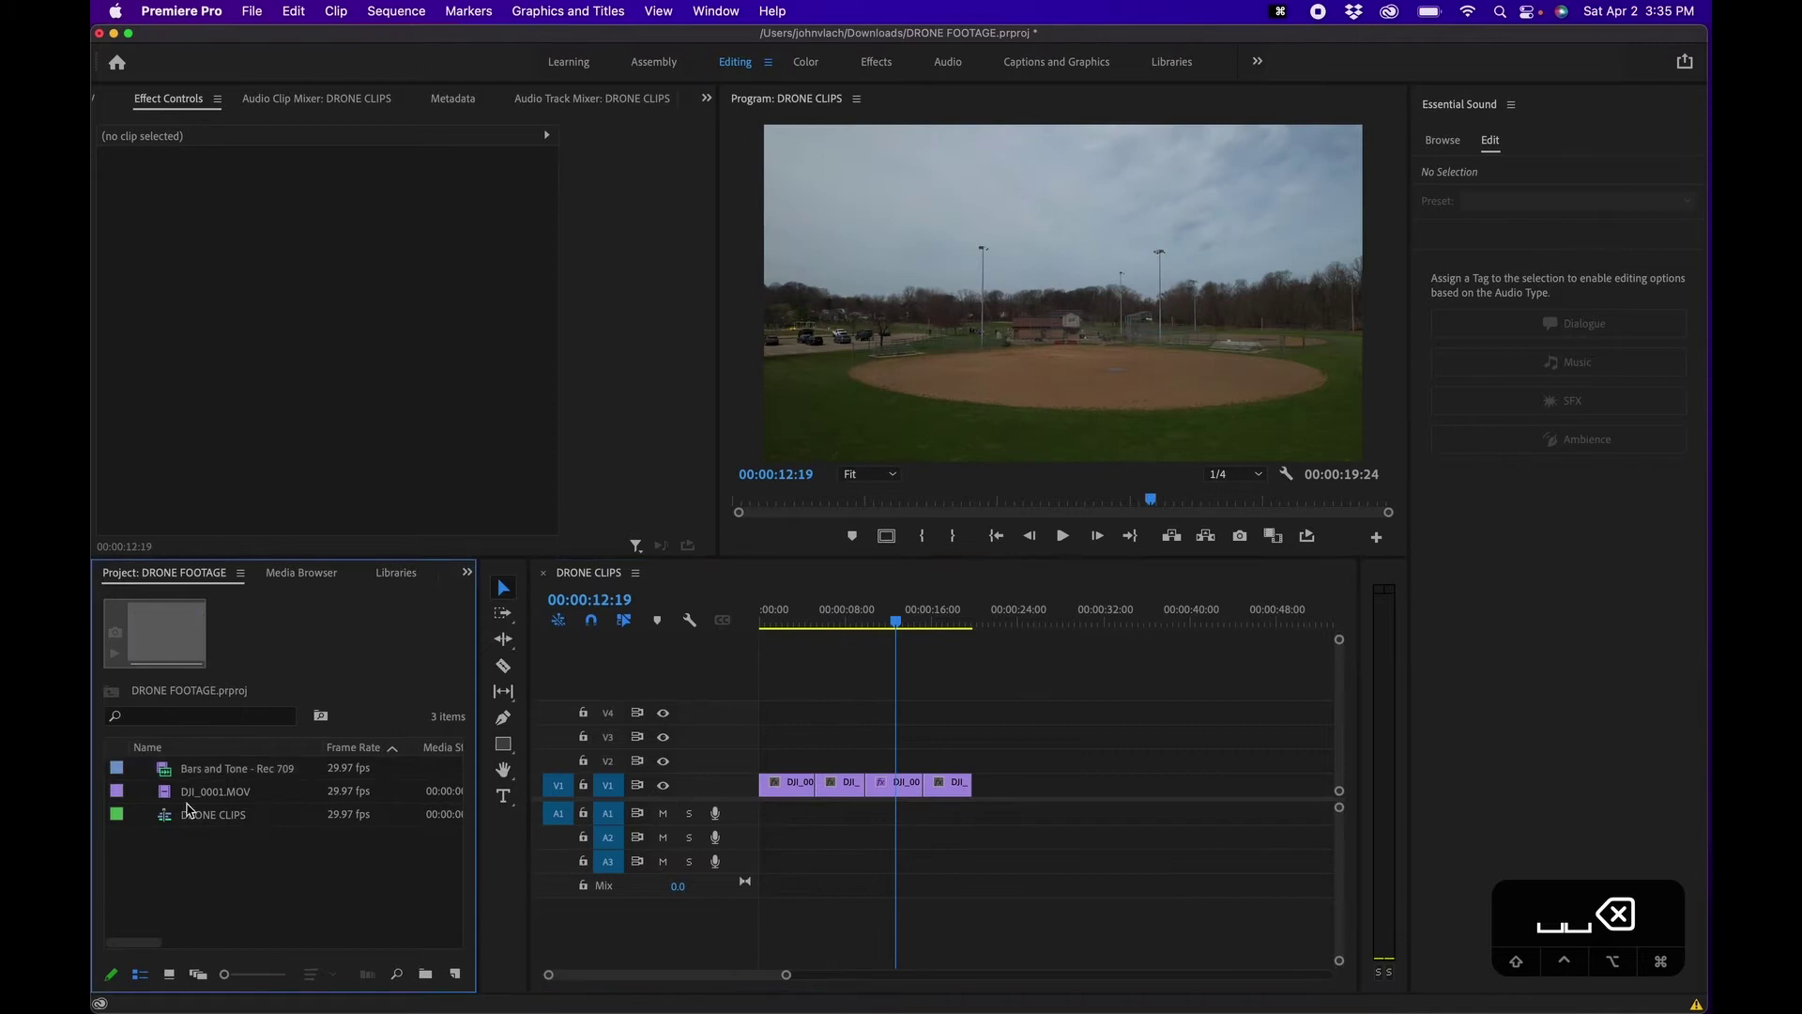
Switch to the Color workspace and show the Lumetri Scopes in a widened area beside the program monitor
left_click(984, 716)
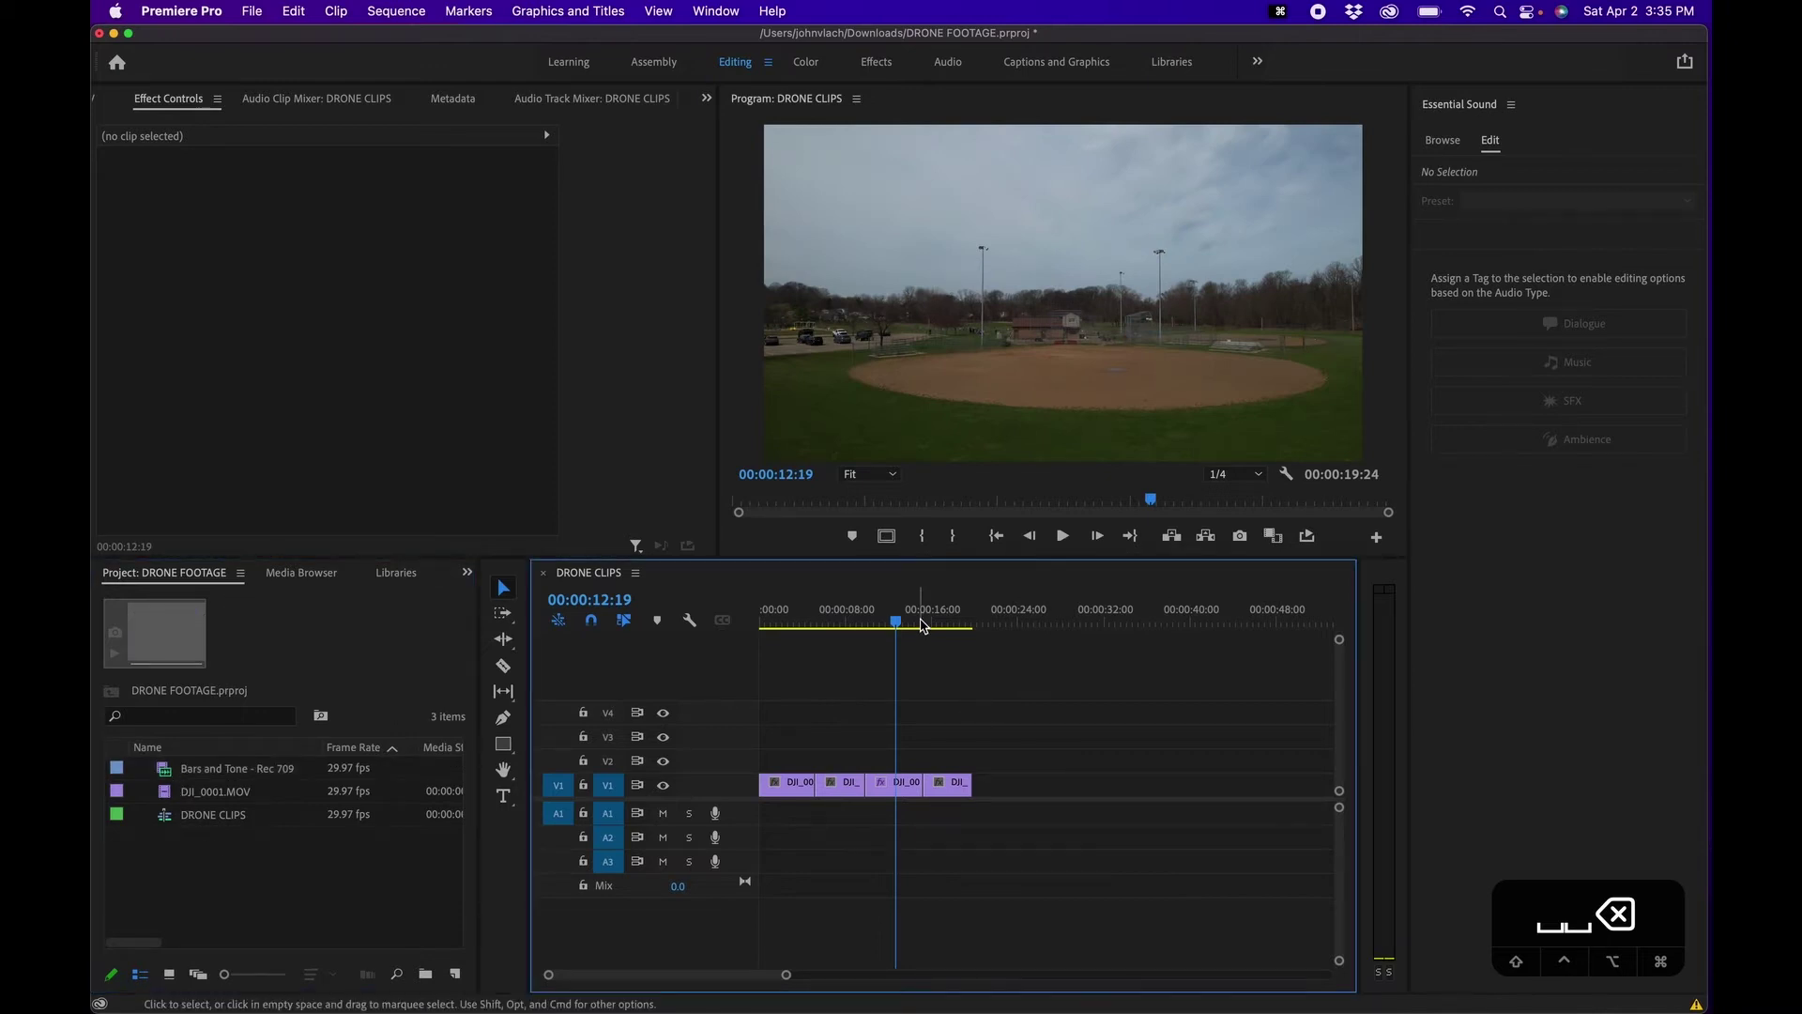
mouse_move(915, 619)
left_mouse_down()
mouse_move(943, 619)
mouse_move(796, 627)
mouse_move(949, 624)
mouse_move(938, 641)
left_mouse_up()
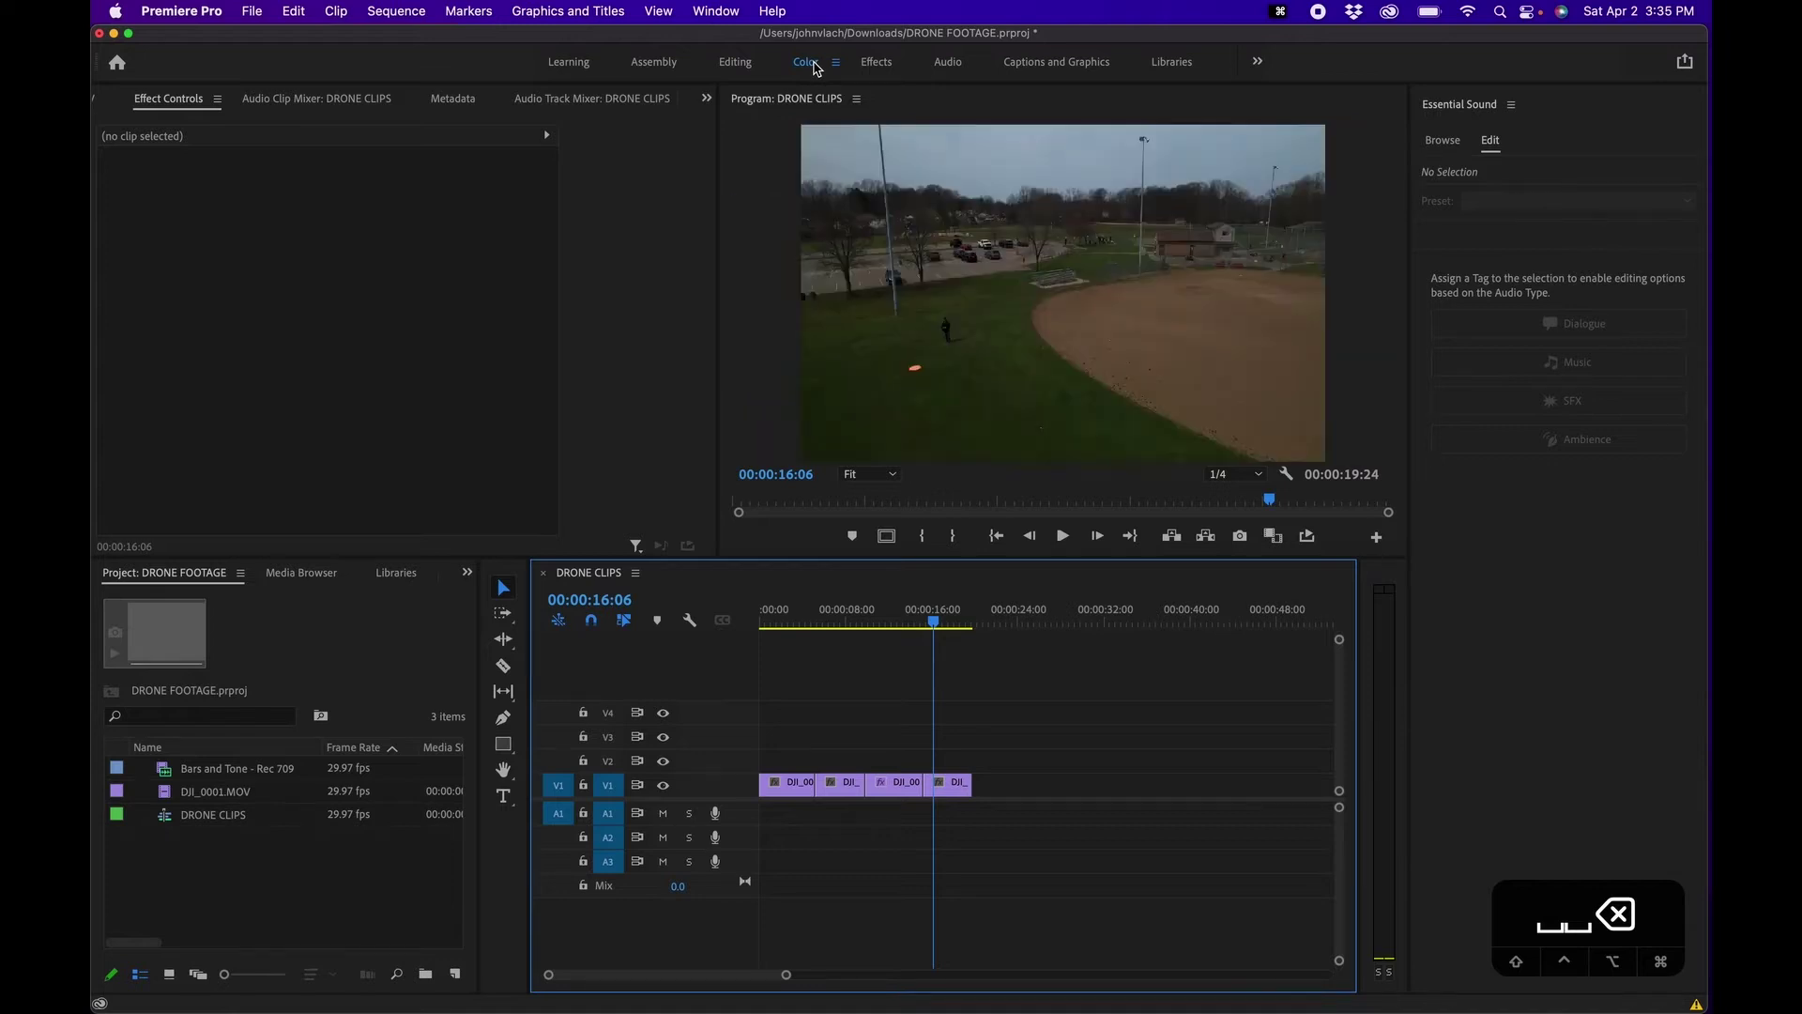
left_click(814, 65)
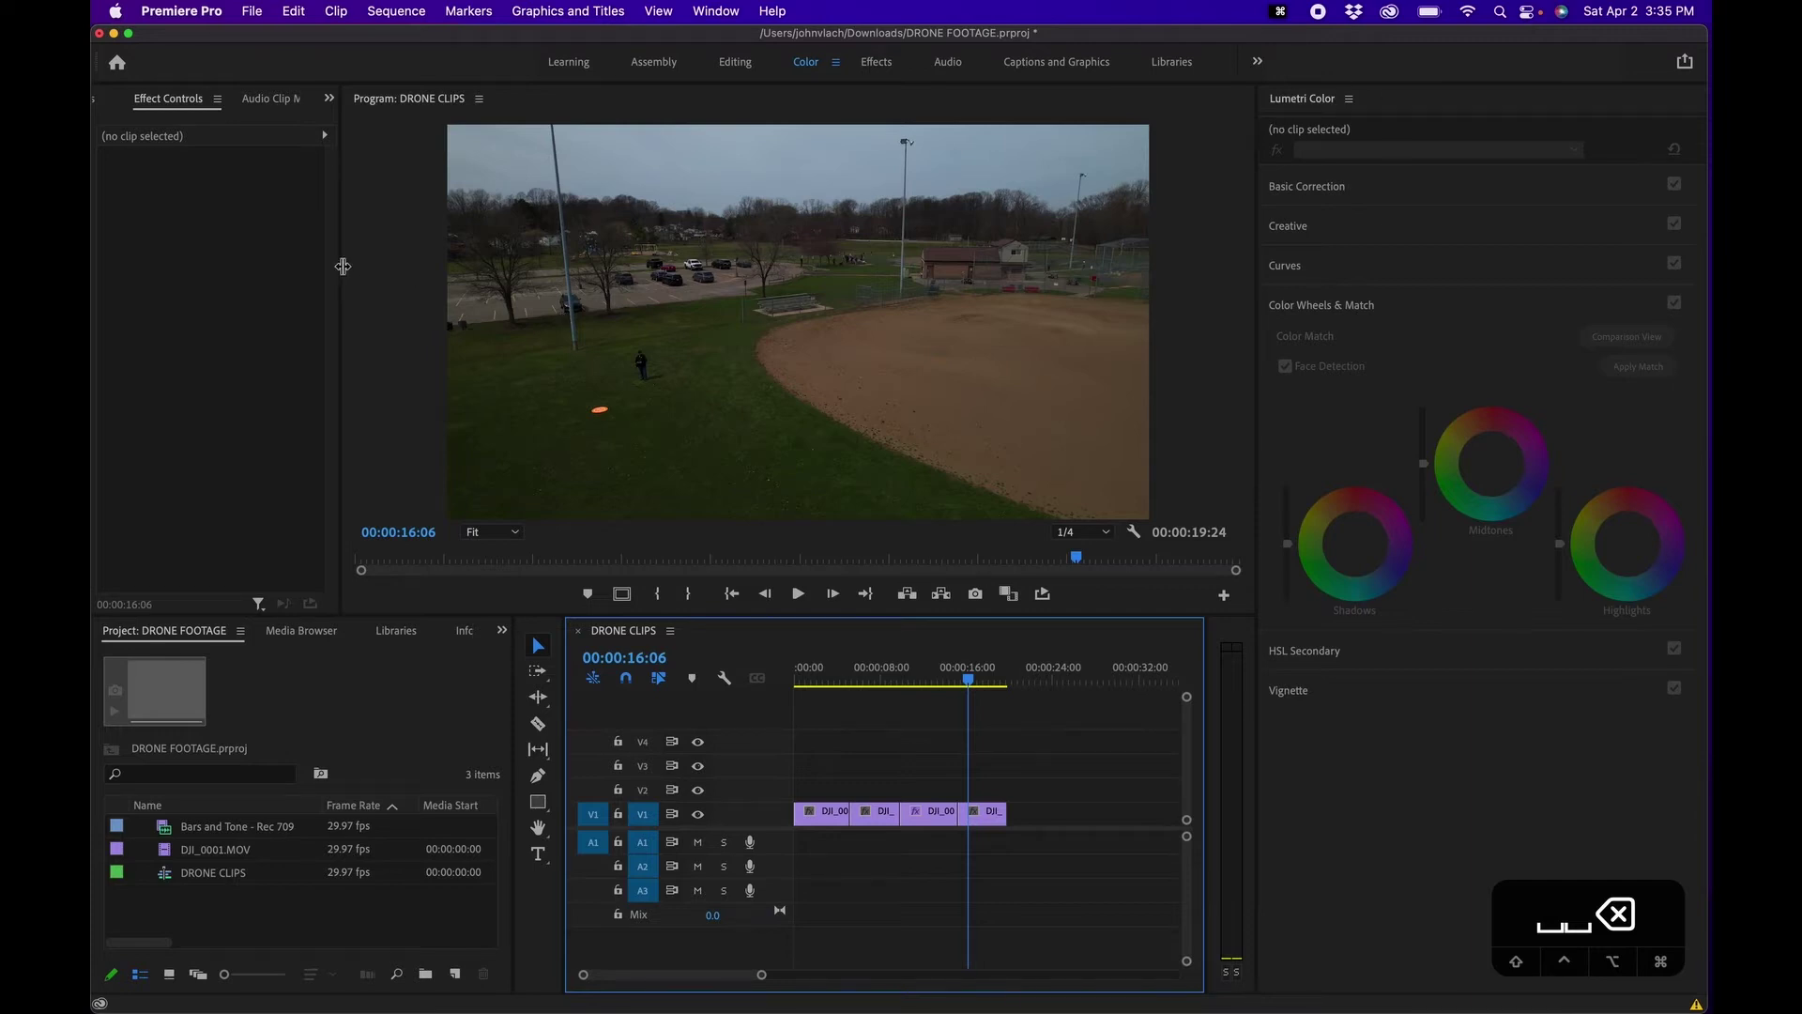
left_click_drag(343, 266, 593, 276)
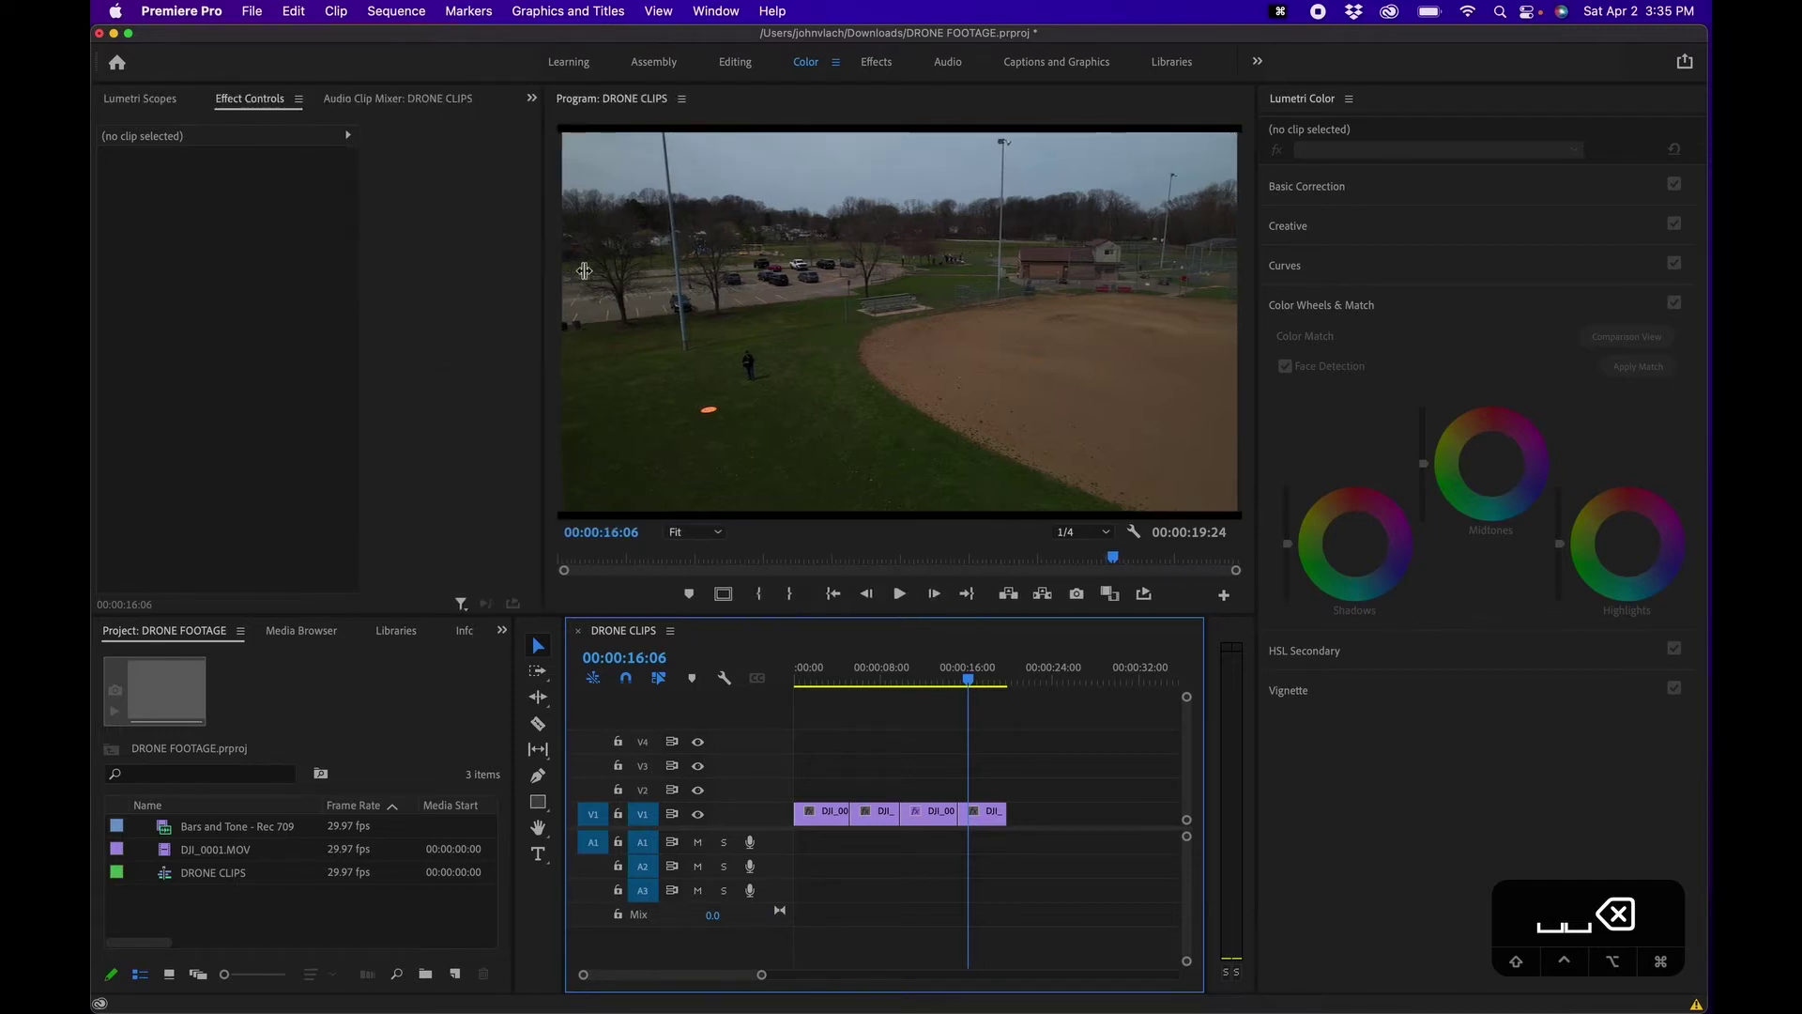
left_click(191, 101)
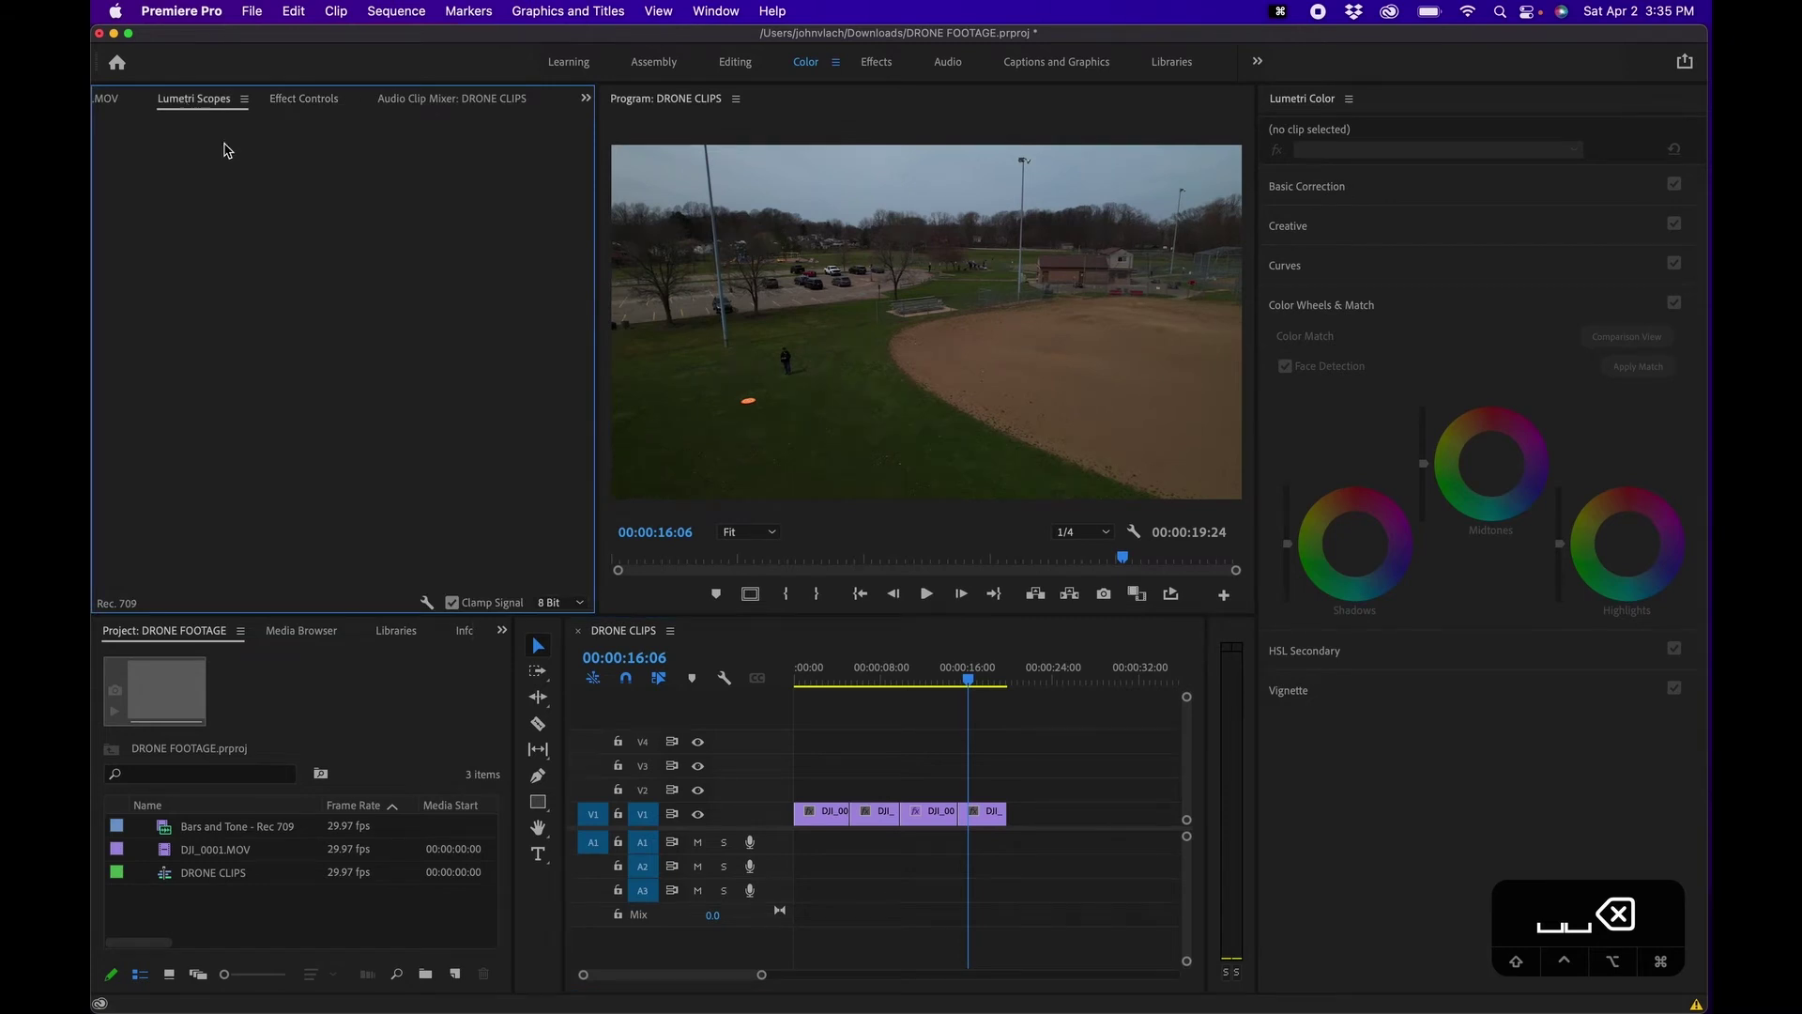
left_click(1001, 742)
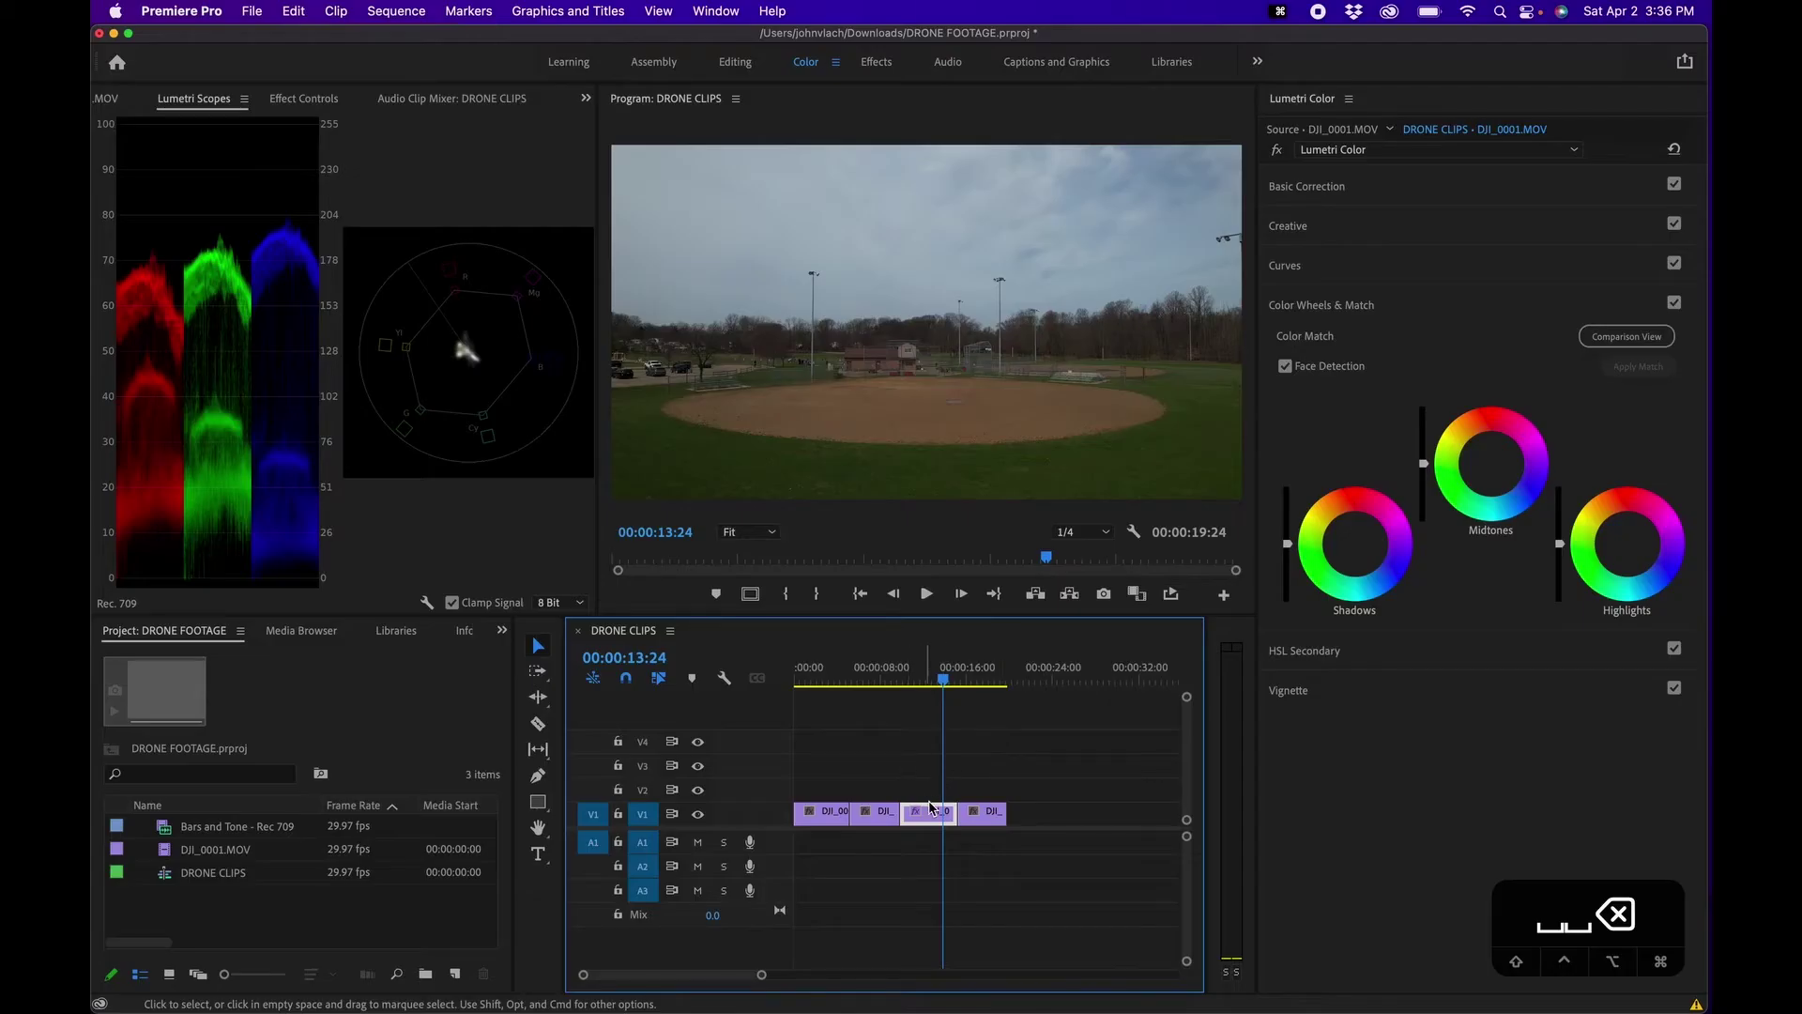
Compare the Lumetri Color targets for the third clip: the DJI_0001.MOV source versus its DRONE CLIPS sequence instance
key("shift+Left")
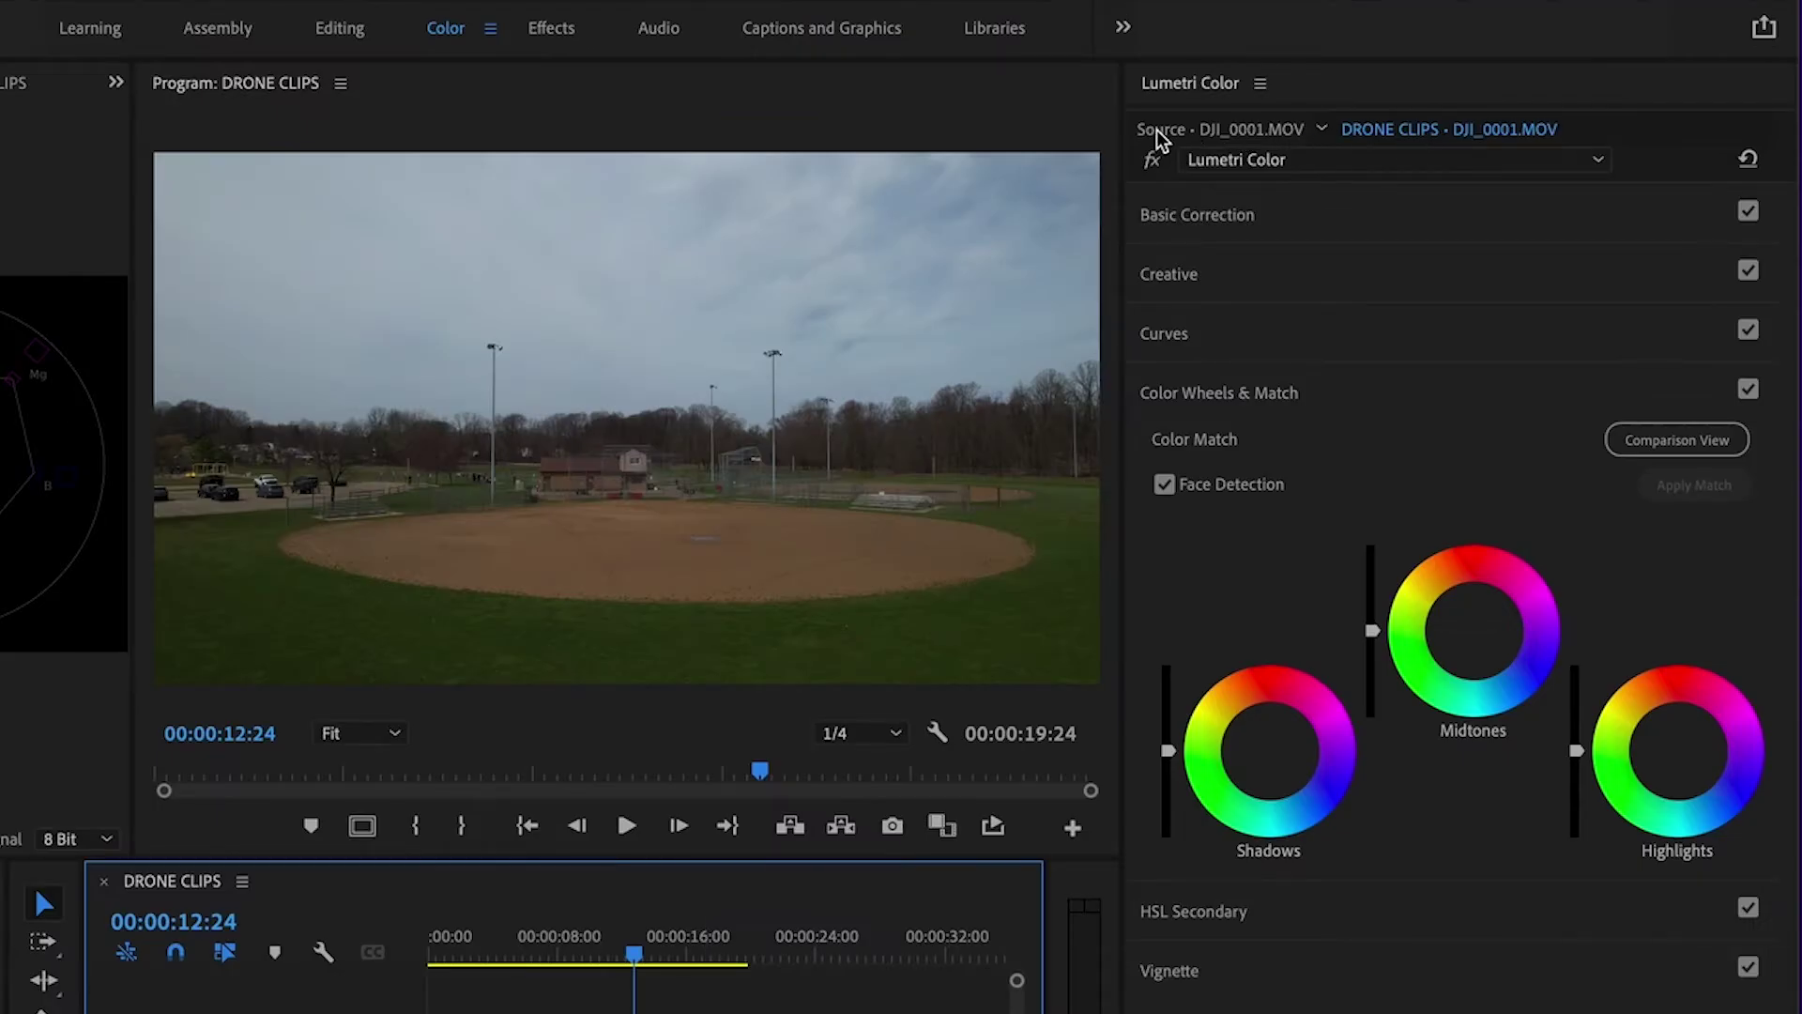
left_click(1156, 130)
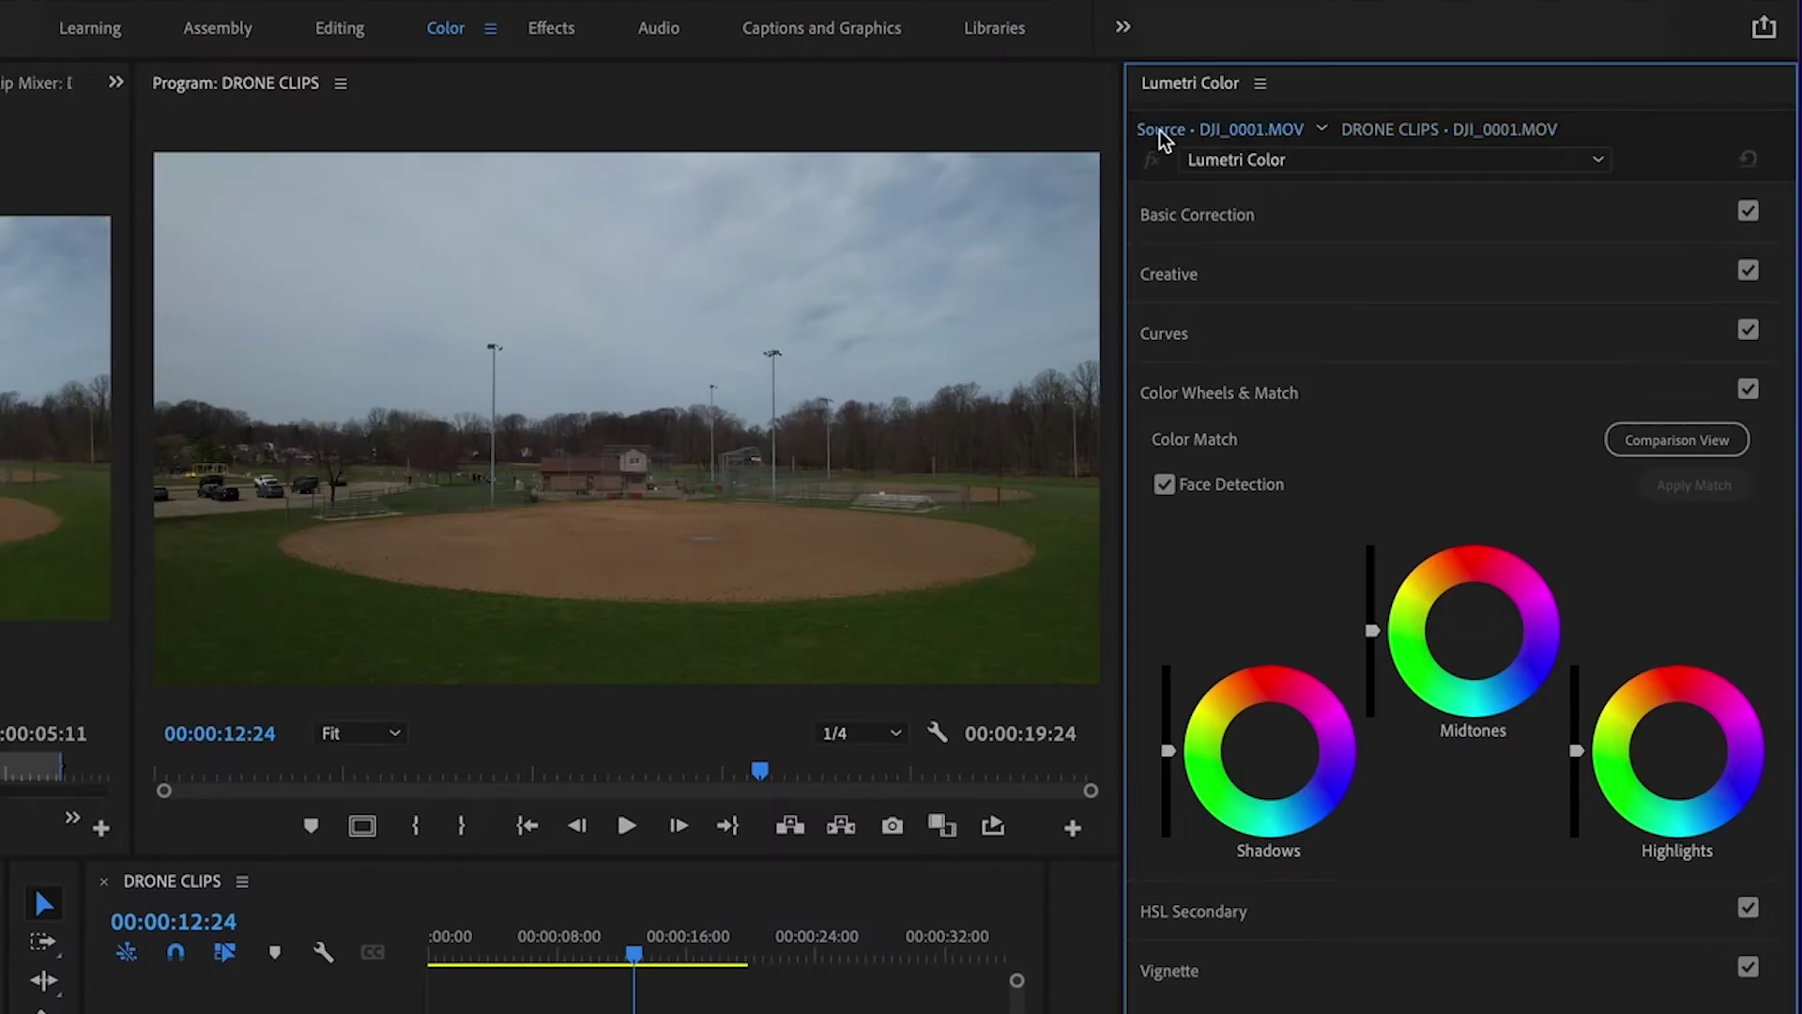
left_click(1404, 131)
left_click(1185, 134)
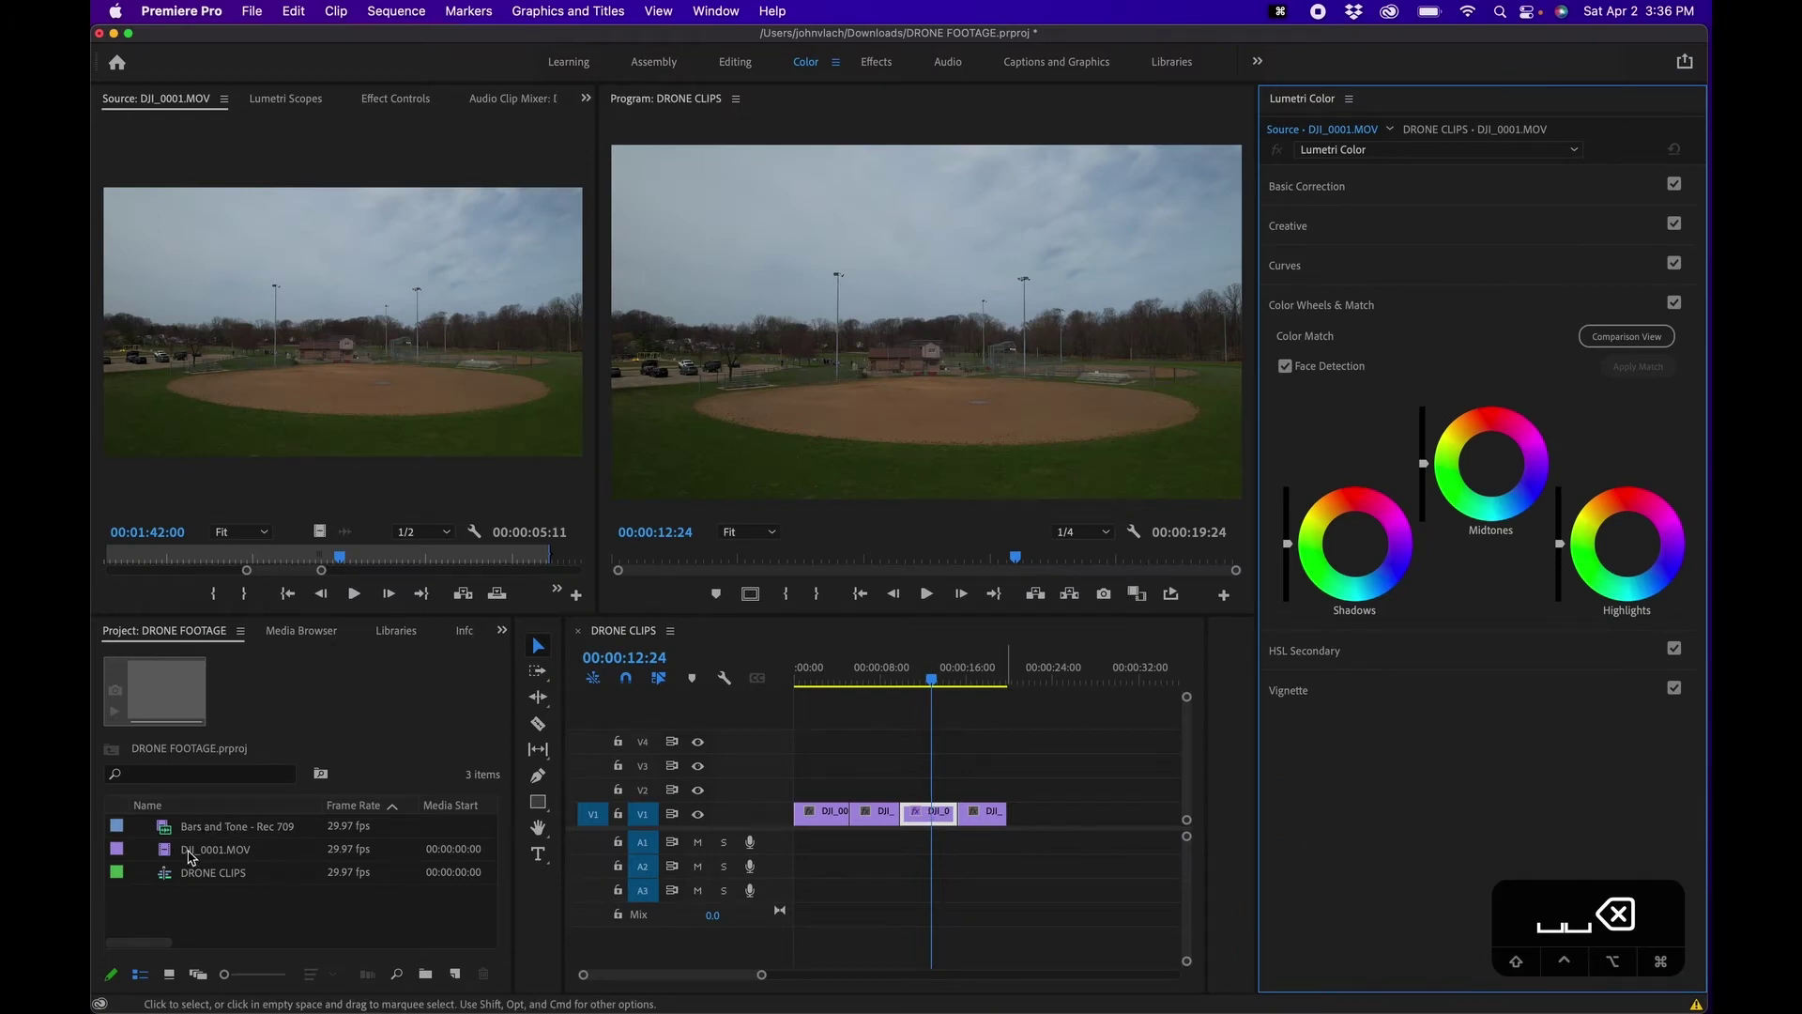
left_click(166, 849)
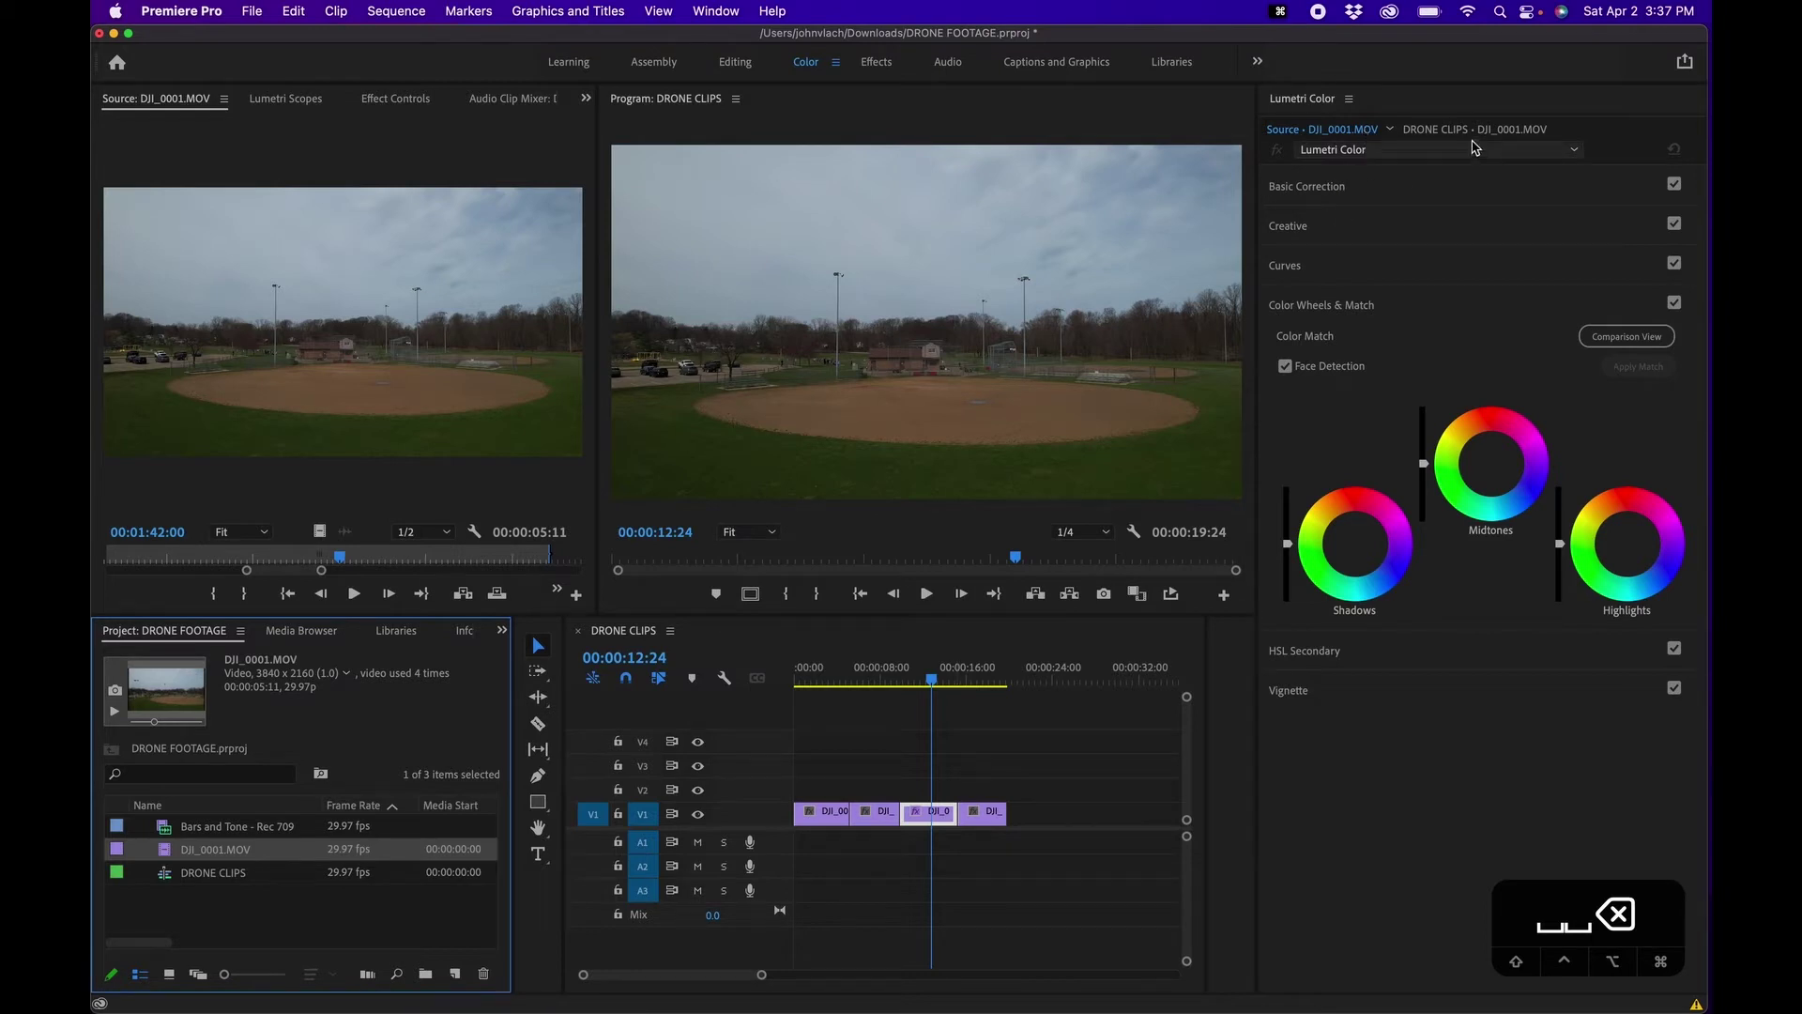
left_click(1456, 134)
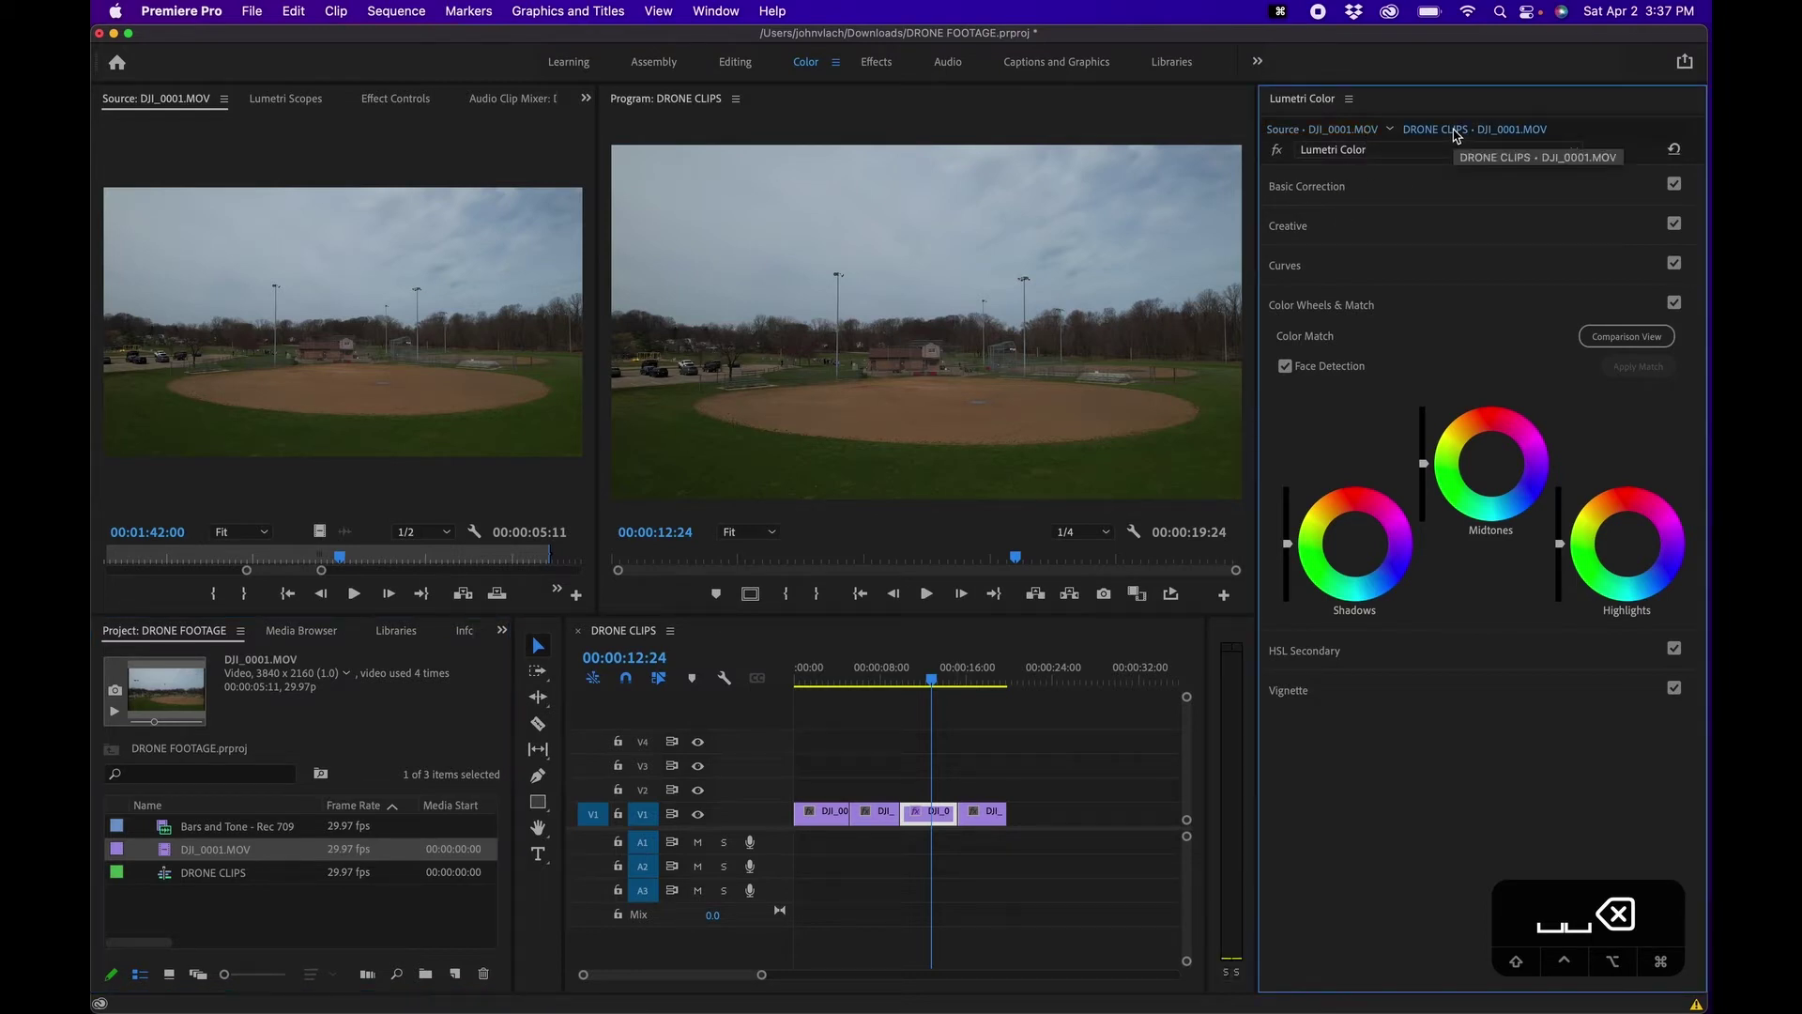
left_click(936, 818)
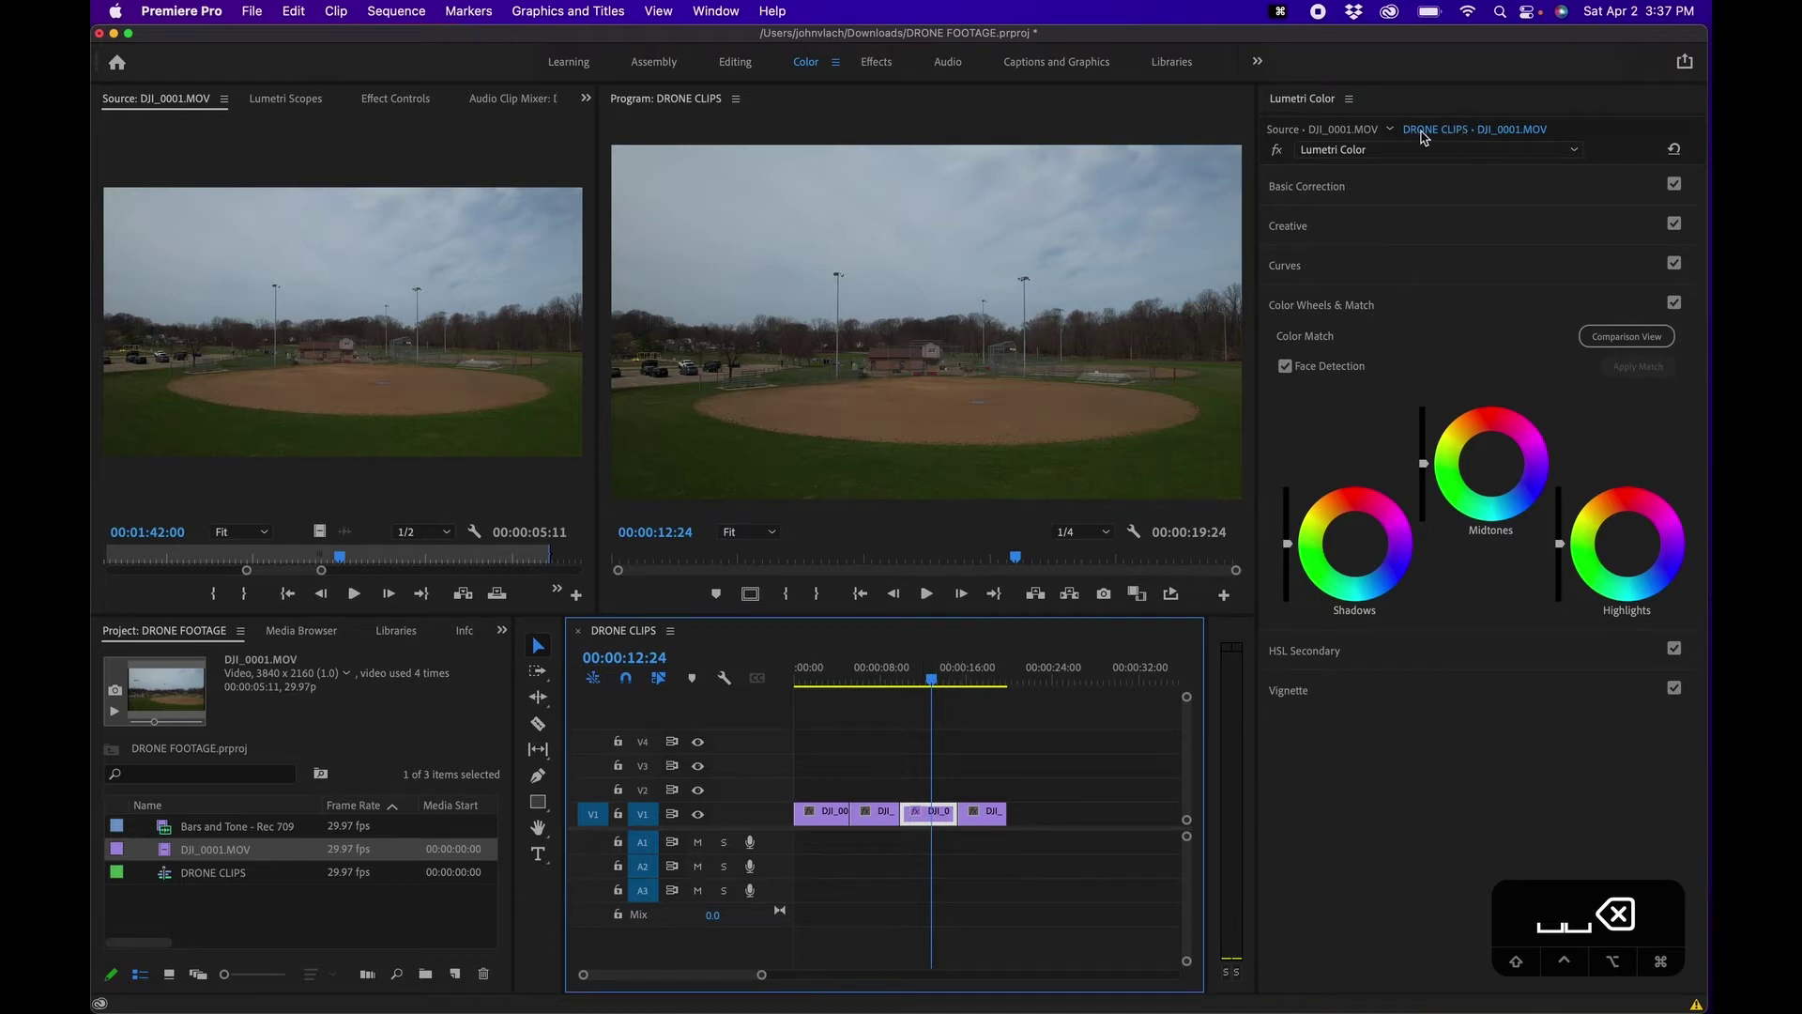
Park the playhead at 00:00:17:17 on the last clip and expand its Basic Correction settings, keeping Input LUT at None
left_click(984, 680)
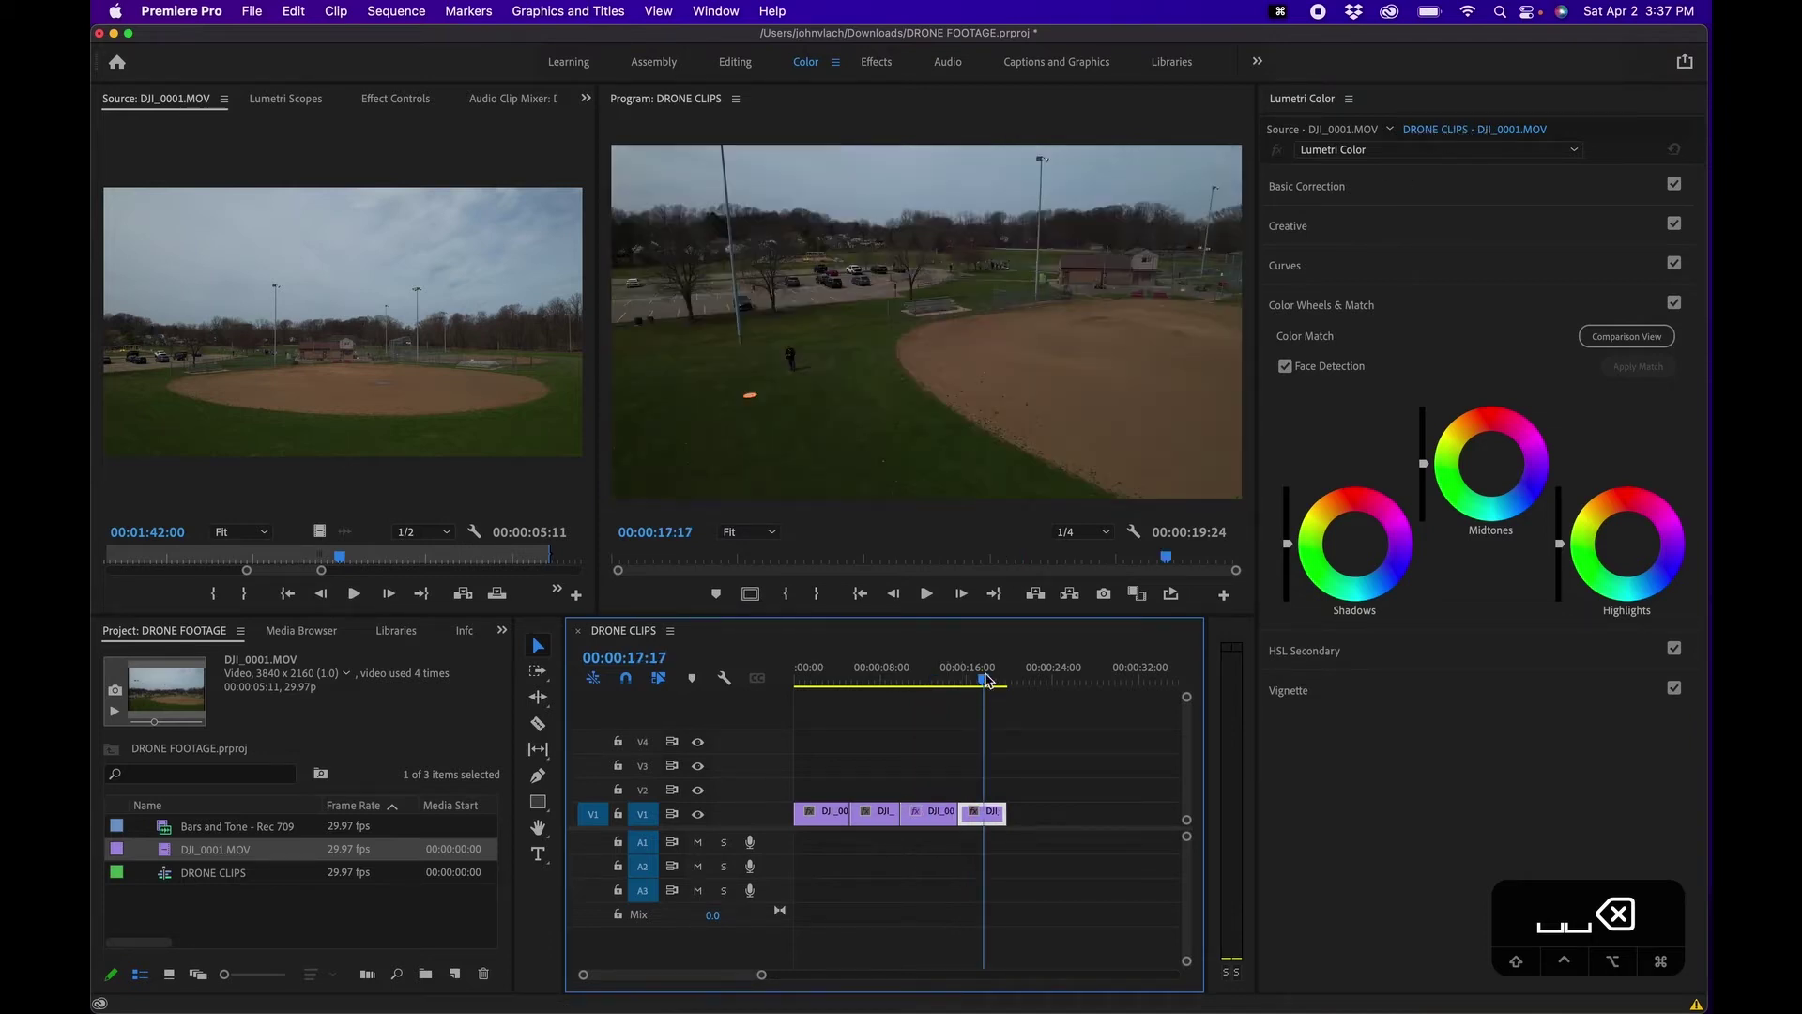
left_click(1317, 189)
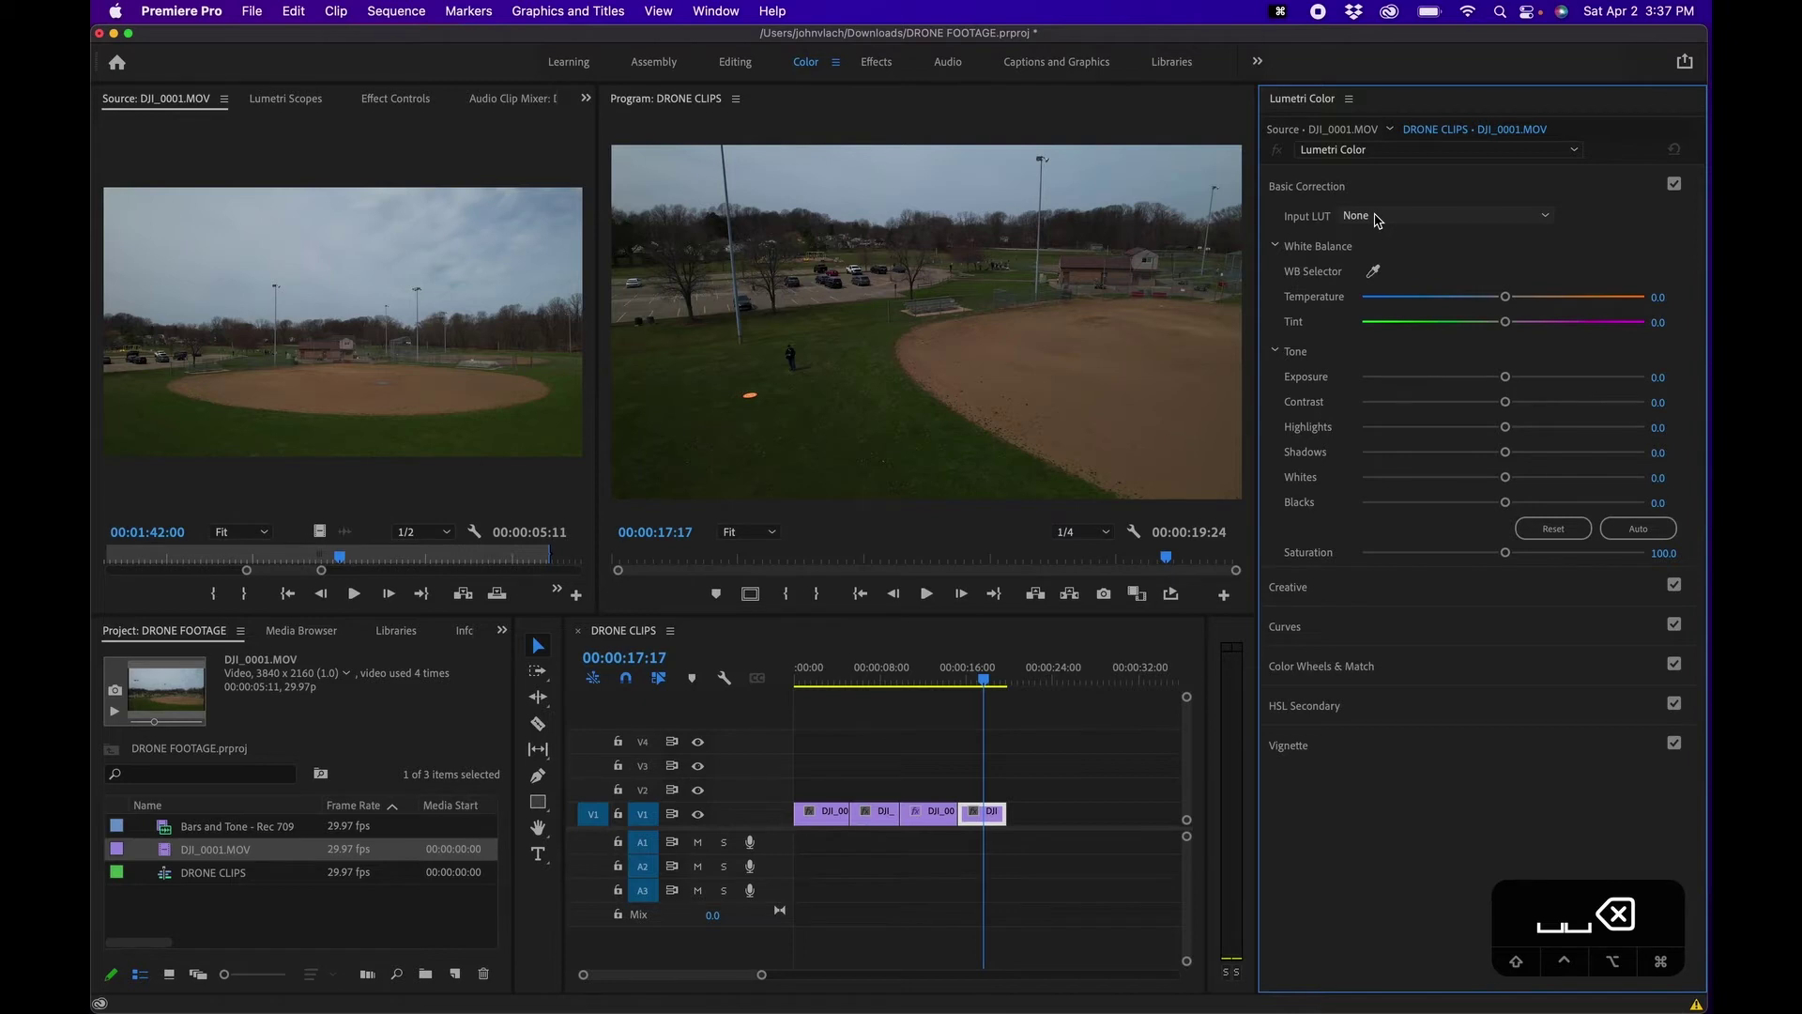
left_click(1377, 218)
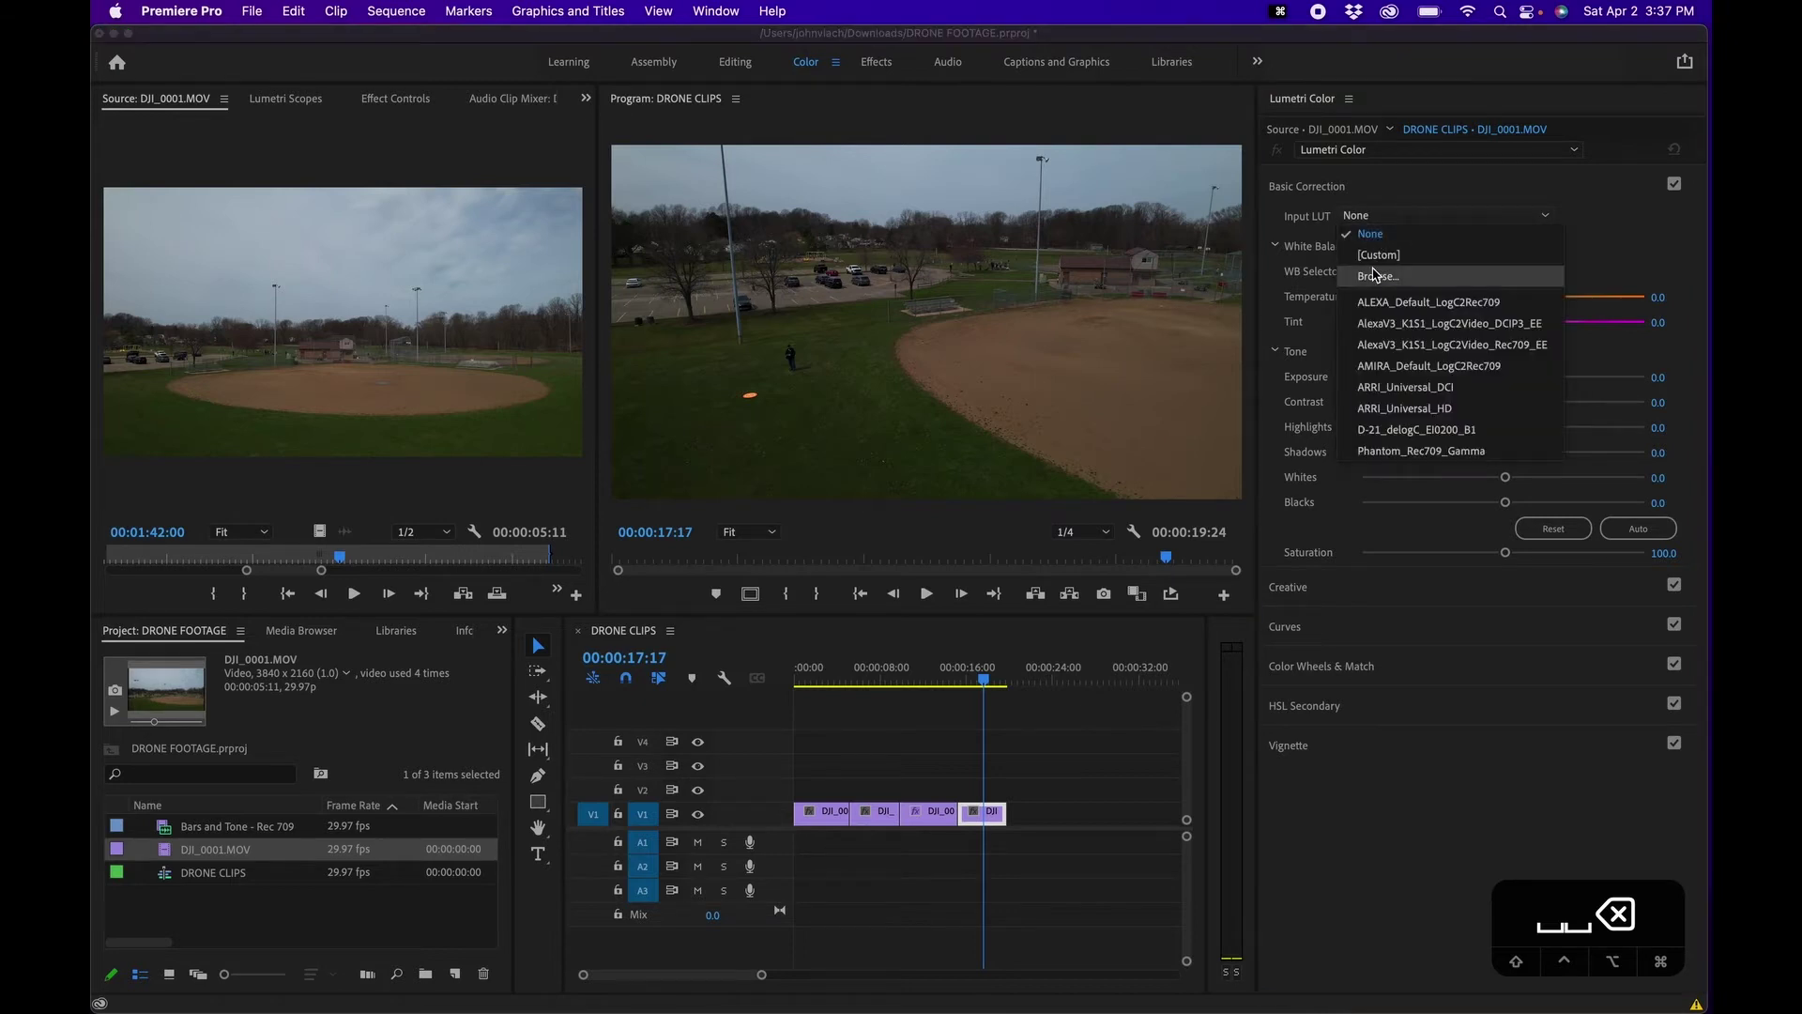
left_click(1314, 237)
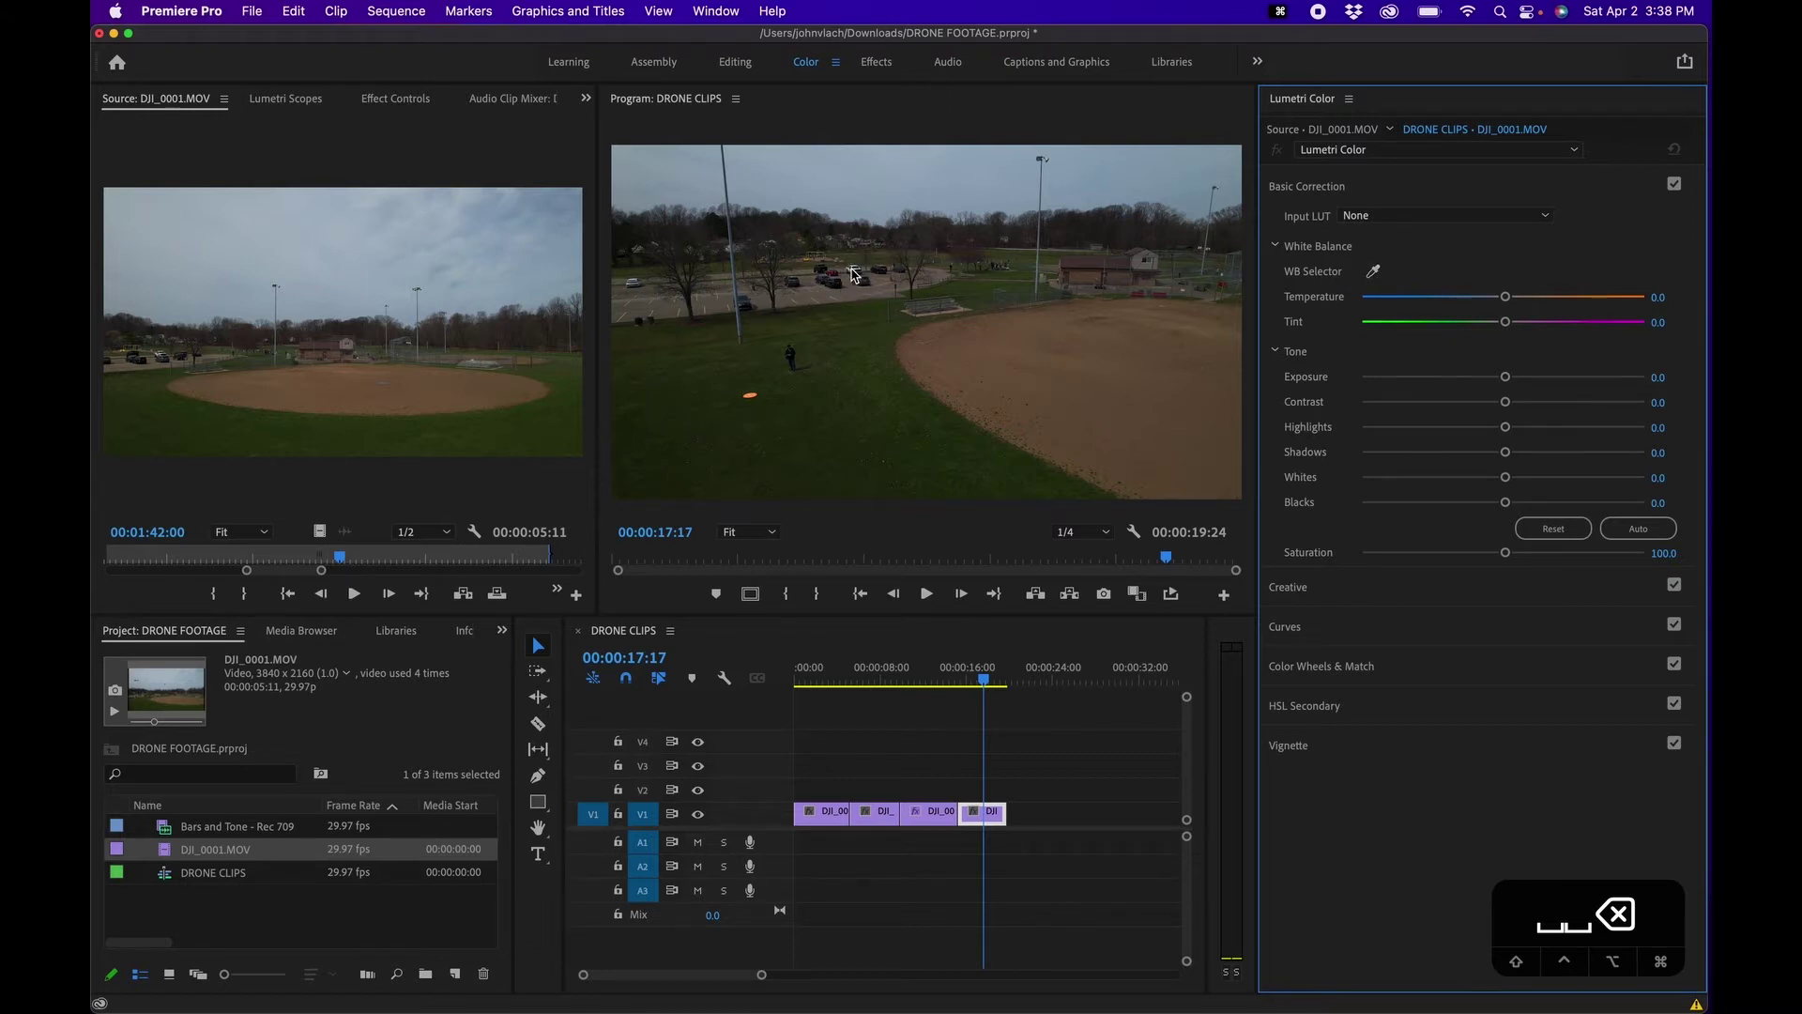
White balance the last clip by sampling the white pickup truck at 200% zoom, and return the program view to Fit
left_click(744, 536)
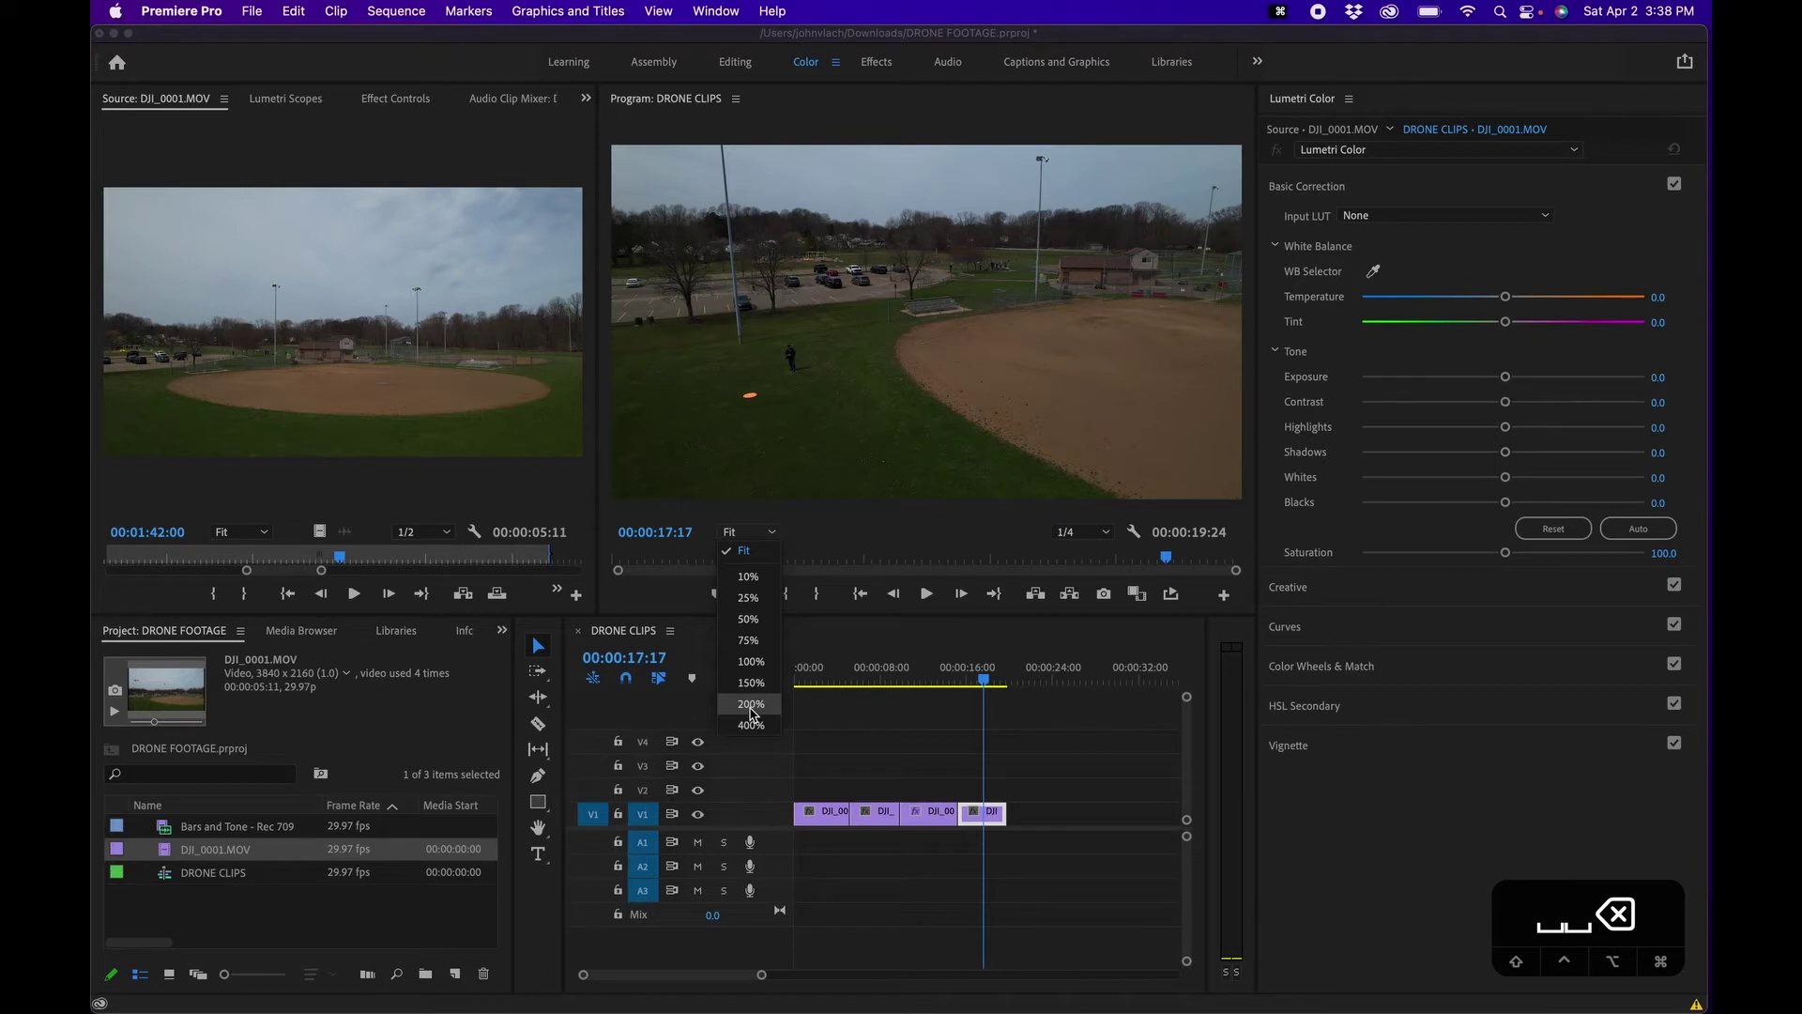
left_click(750, 705)
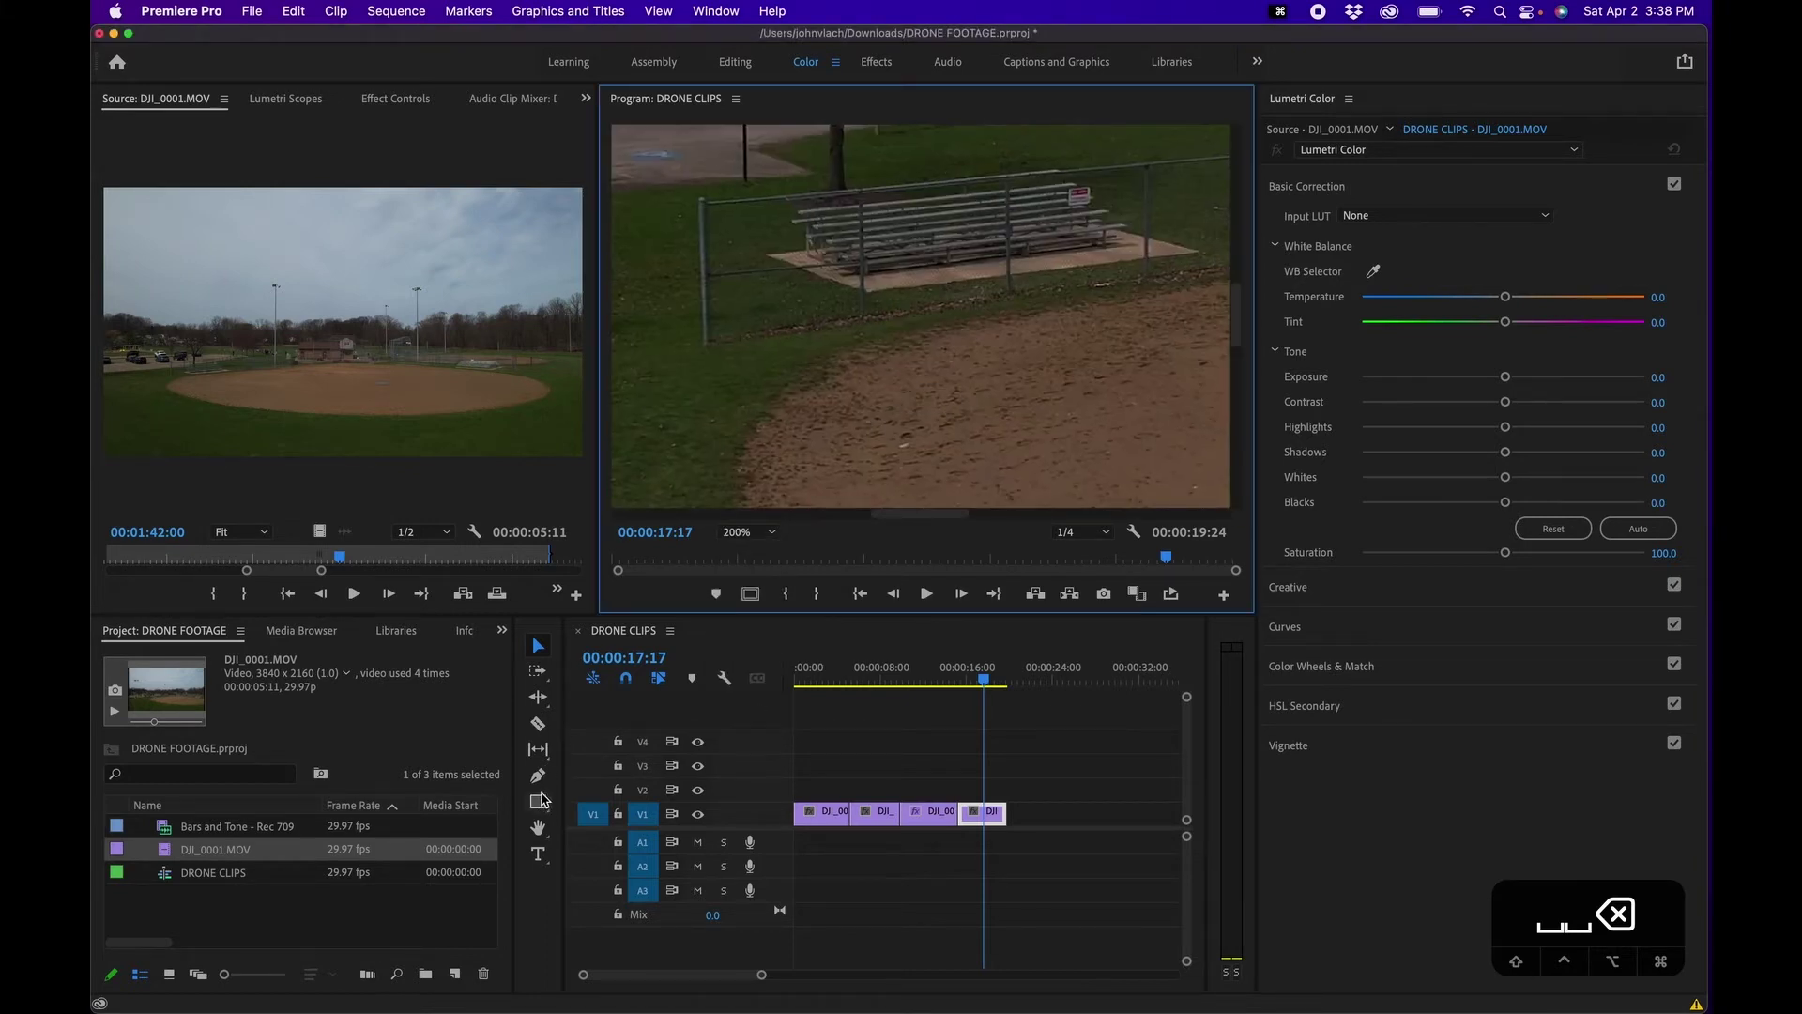
left_click(539, 829)
left_click_drag(748, 293, 1071, 418)
scroll(887, 249, "right", 2)
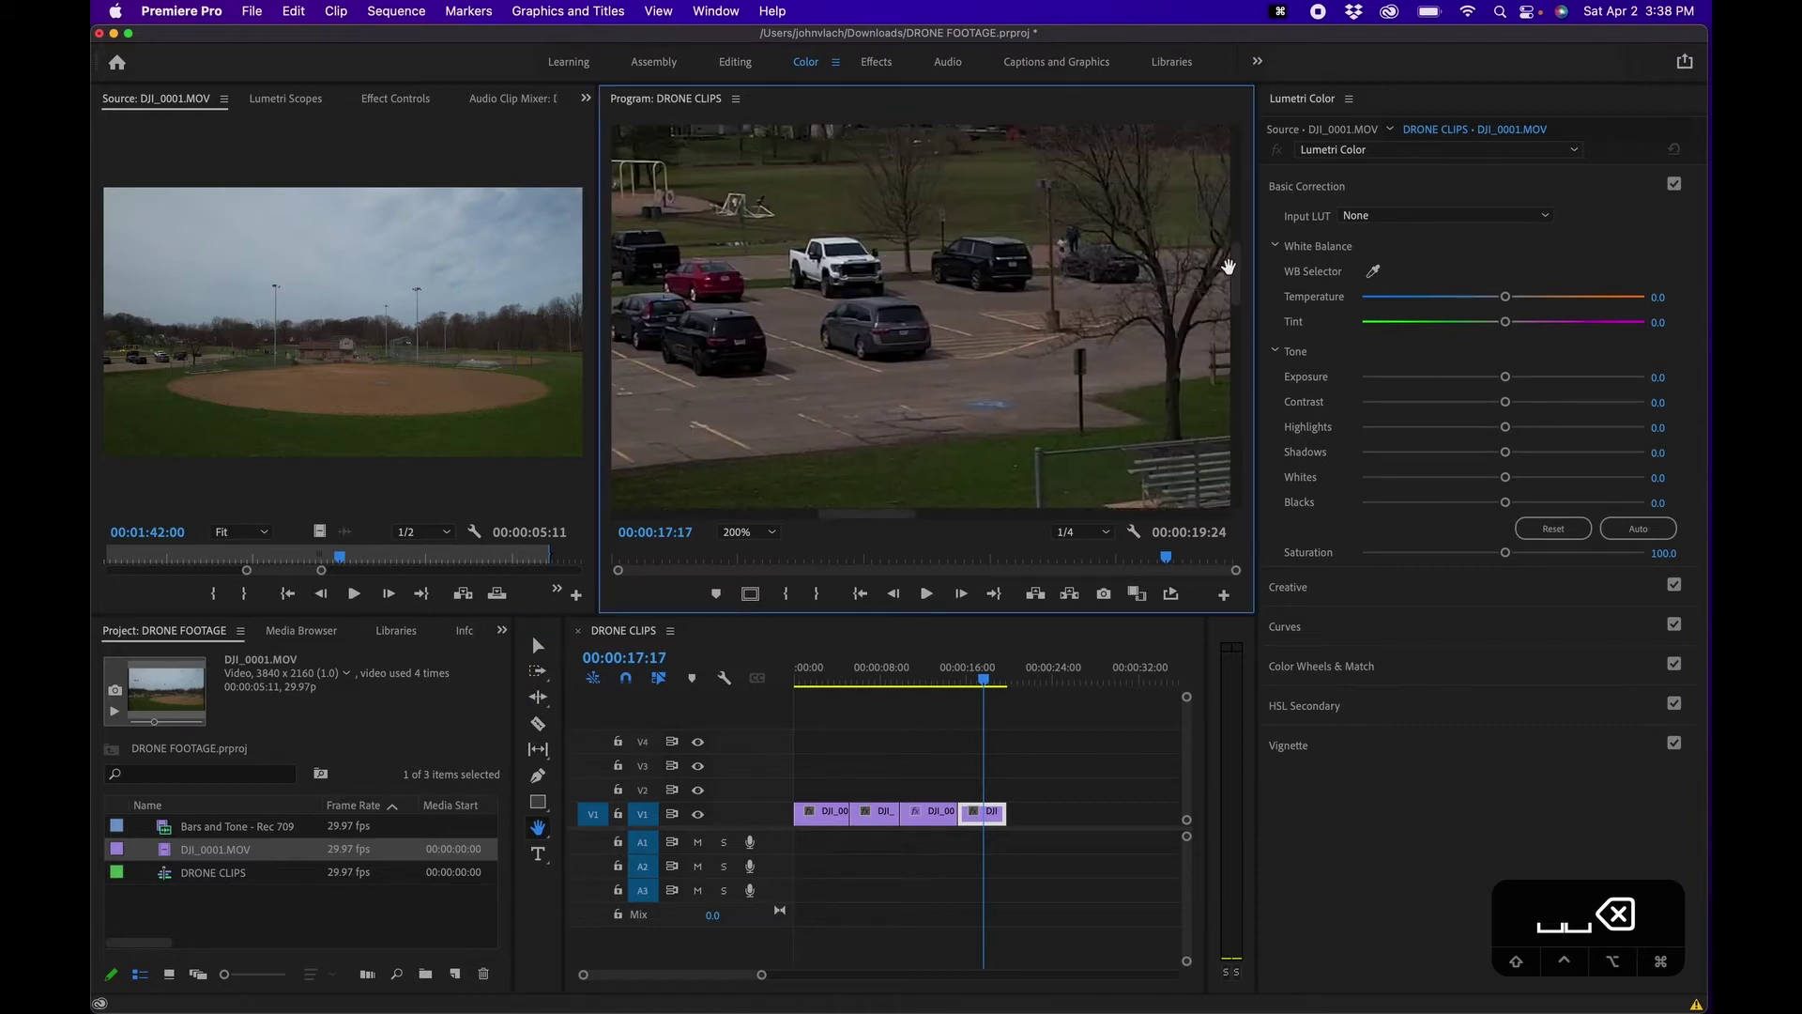
left_click(1372, 271)
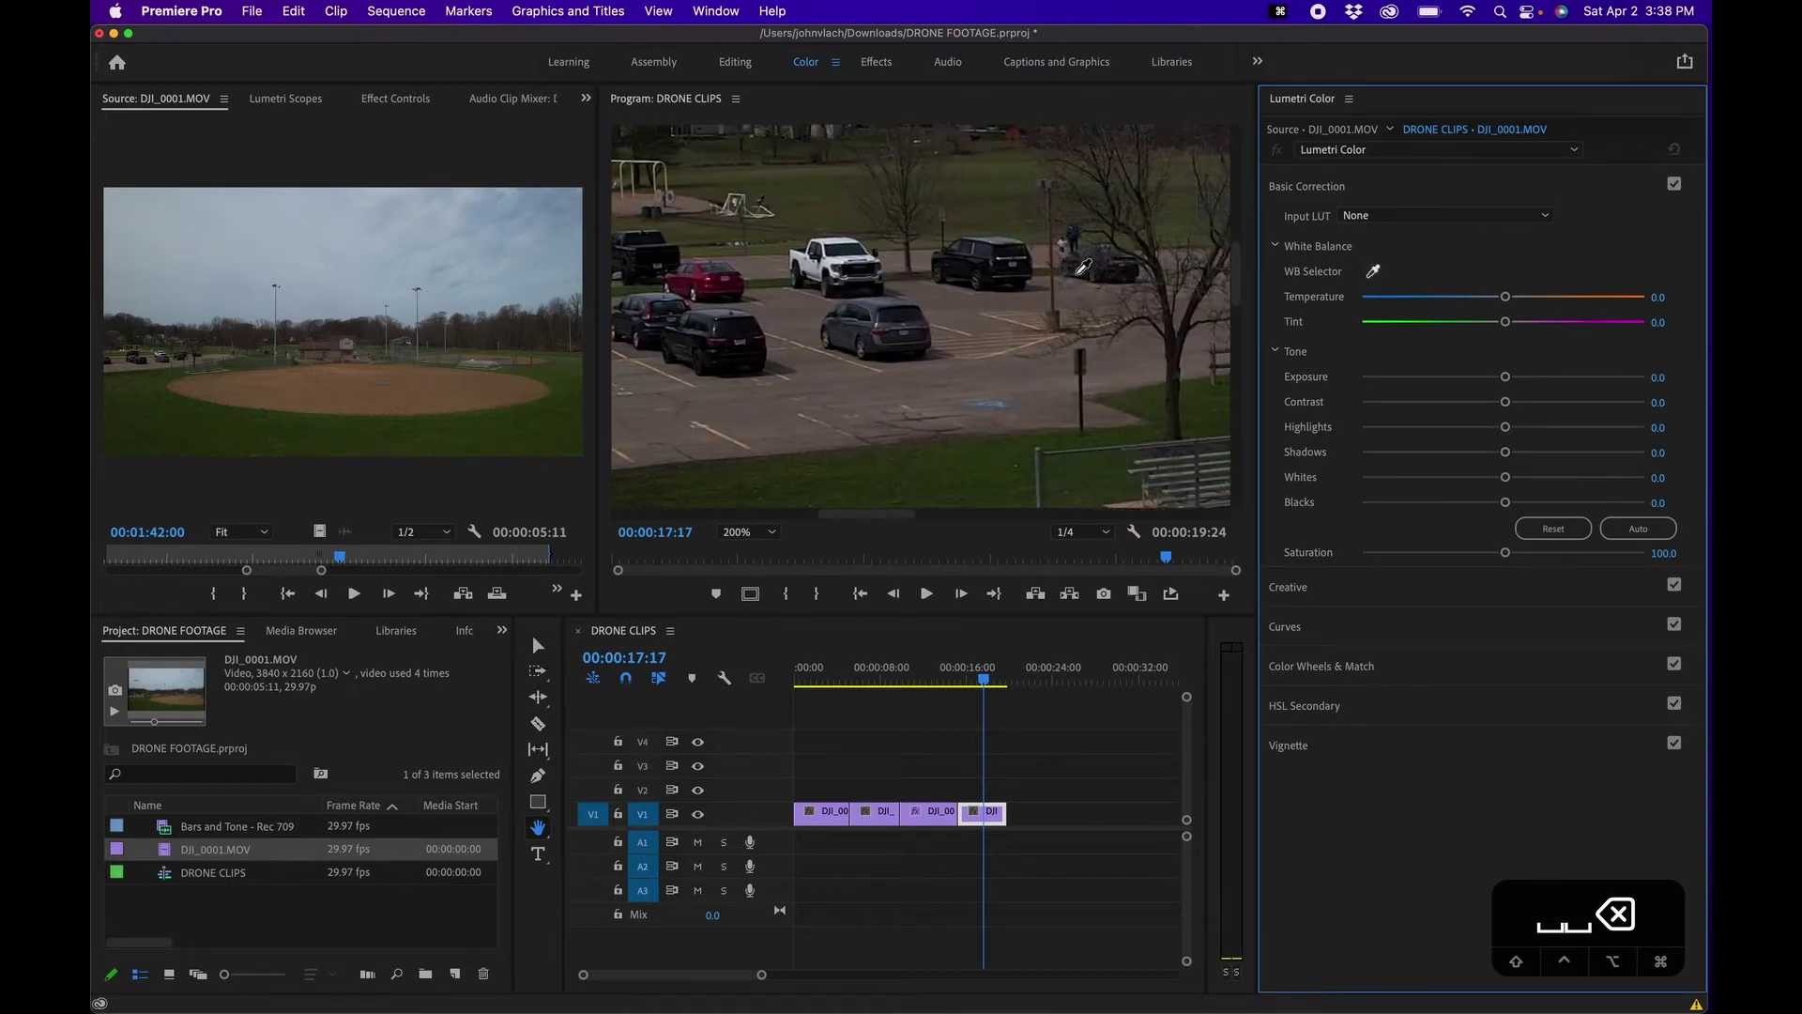
left_click(838, 254)
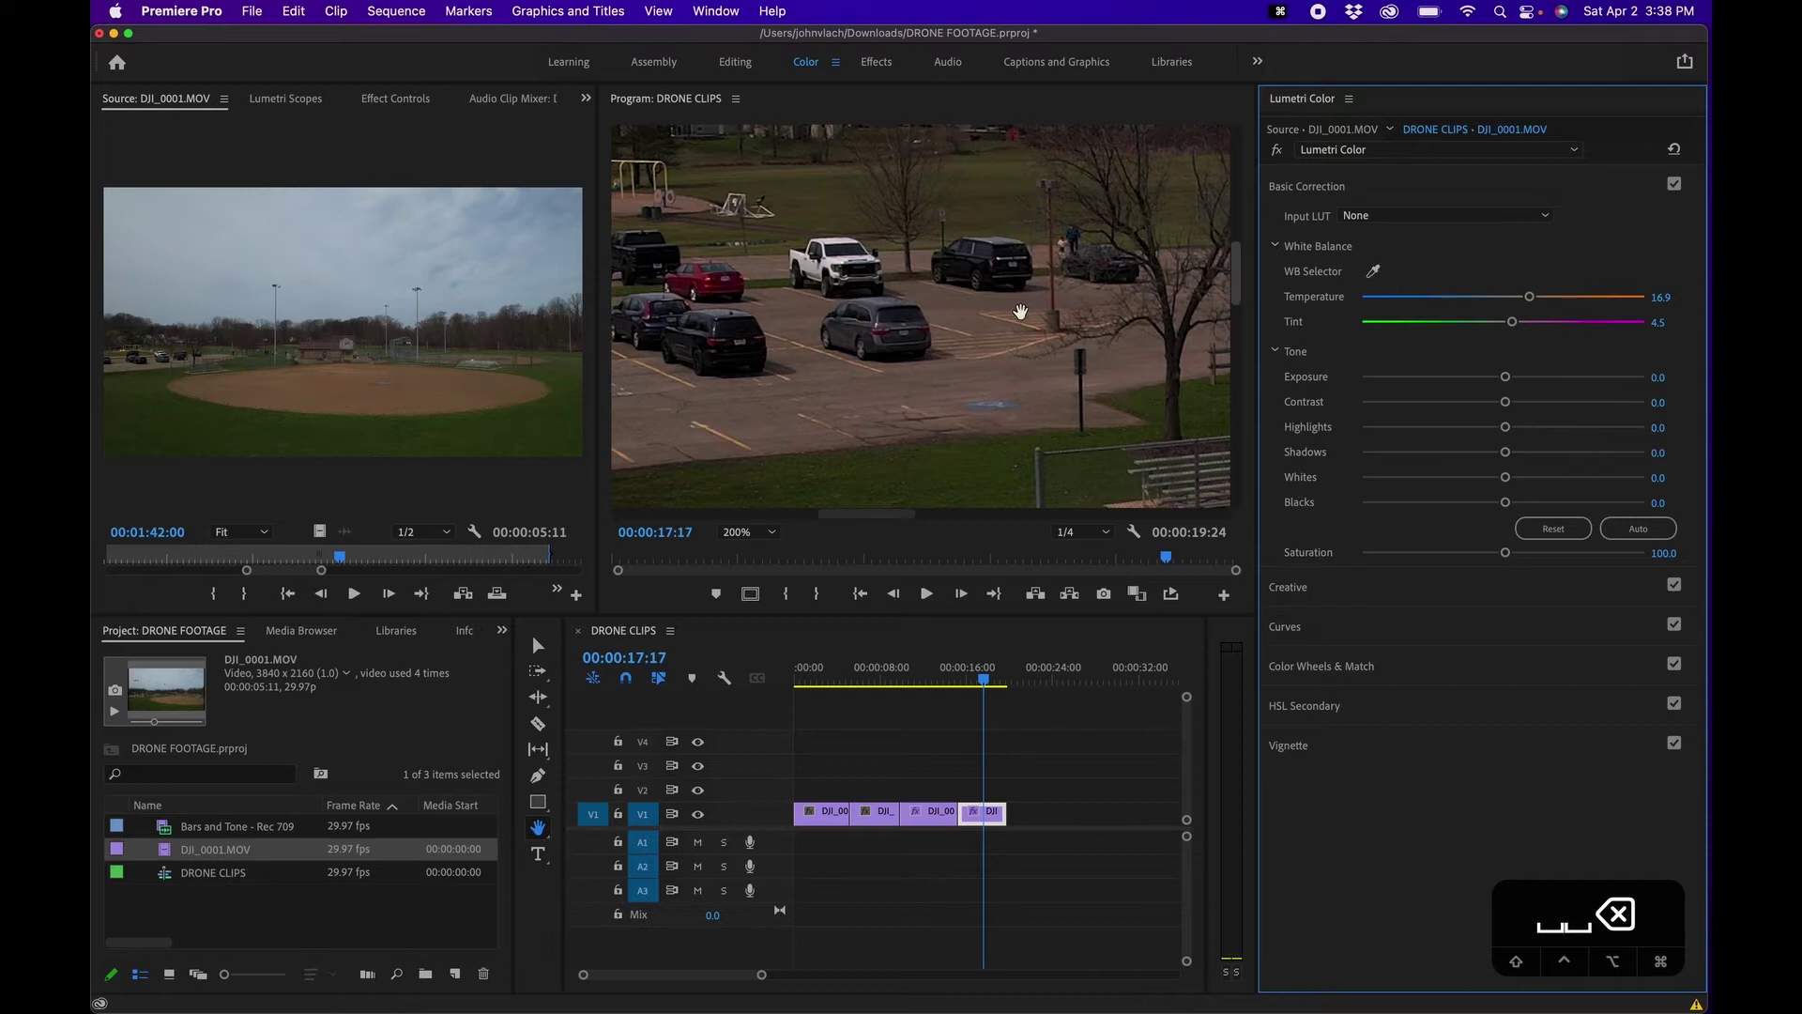
left_click(745, 533)
left_click(746, 551)
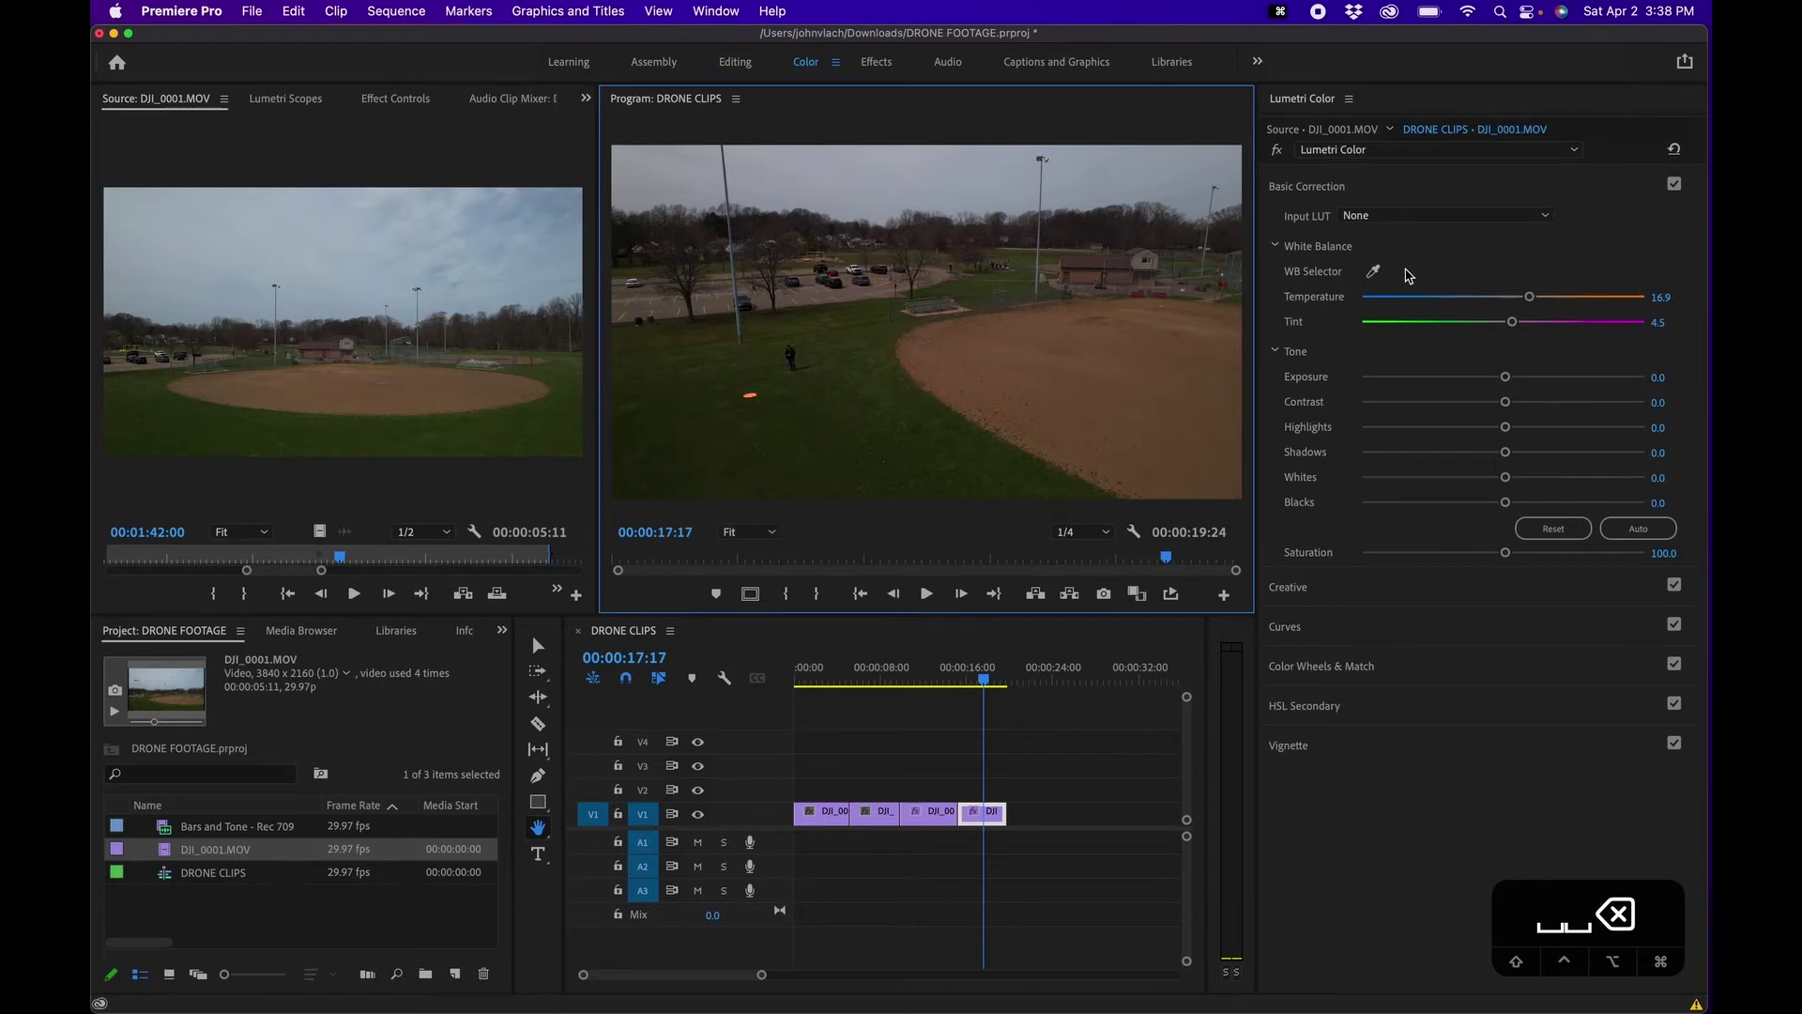
Compare the last clip with and without its Basic Correction
left_click(1674, 185)
left_click(1674, 185)
left_click(1674, 185)
left_click(1675, 185)
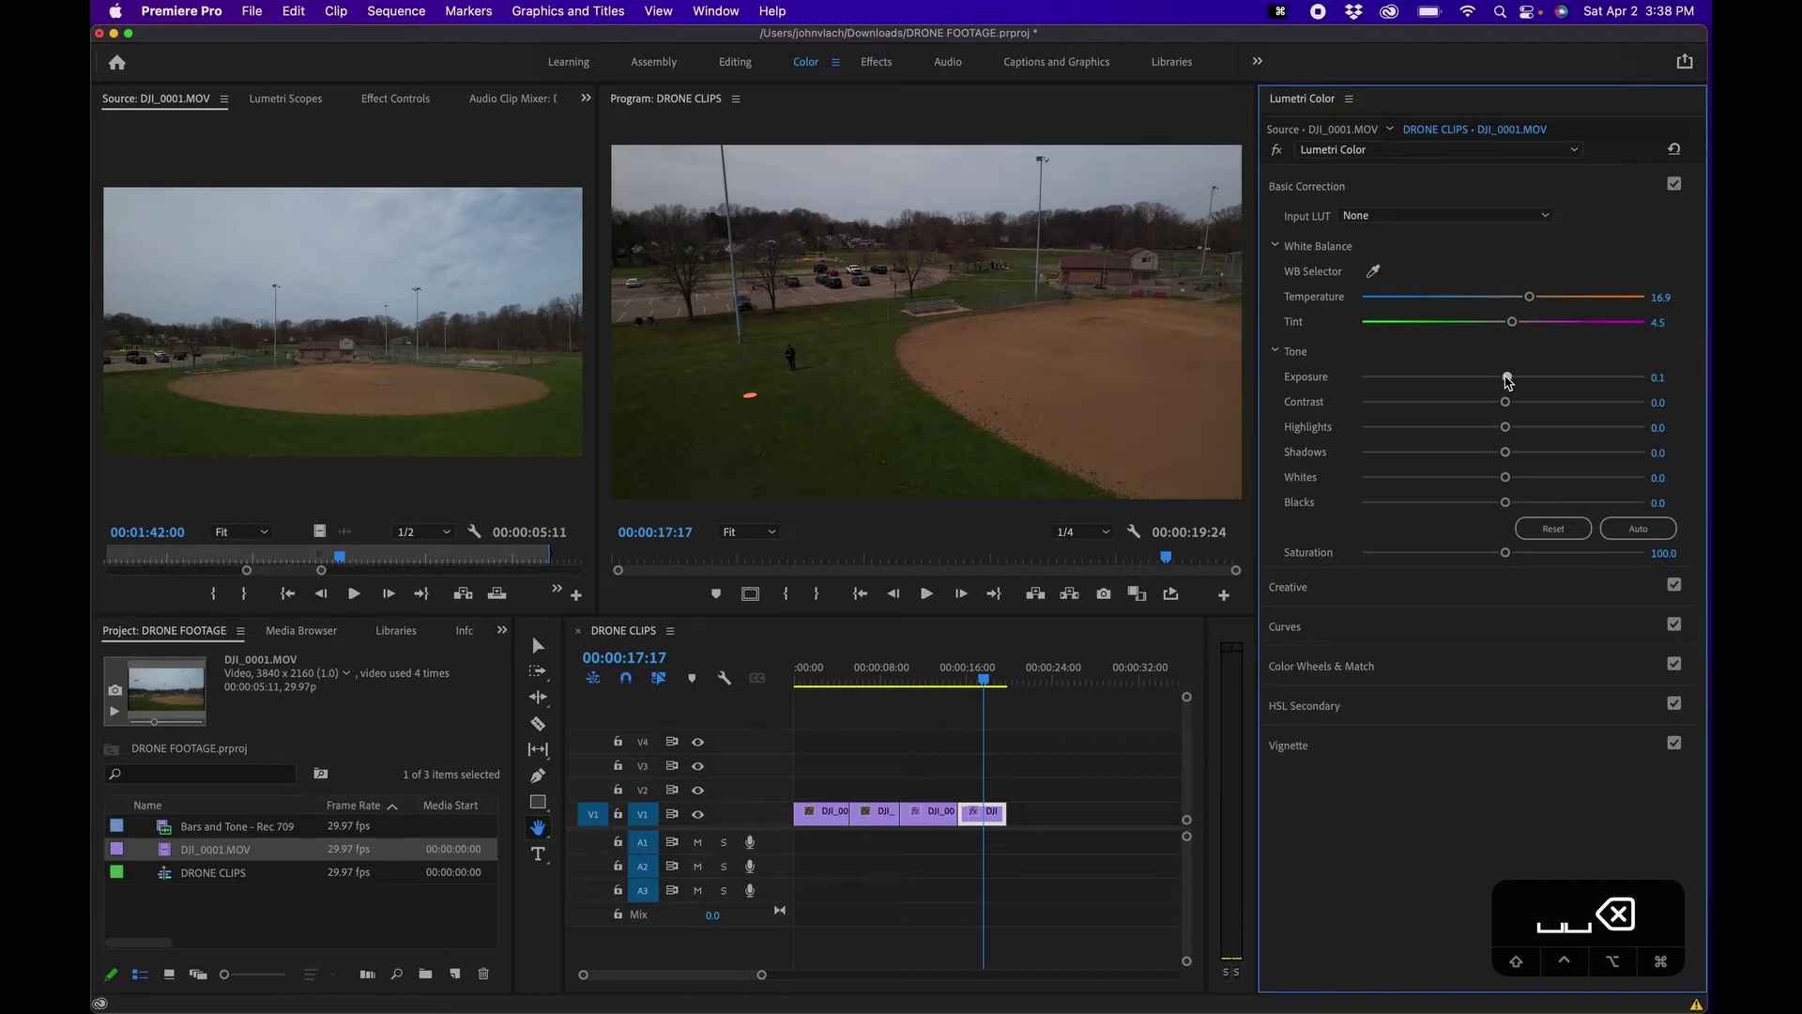
Raise the last clip's exposure to 1.0 with the Lumetri Scopes on display
left_click_drag(1512, 379, 1517, 379)
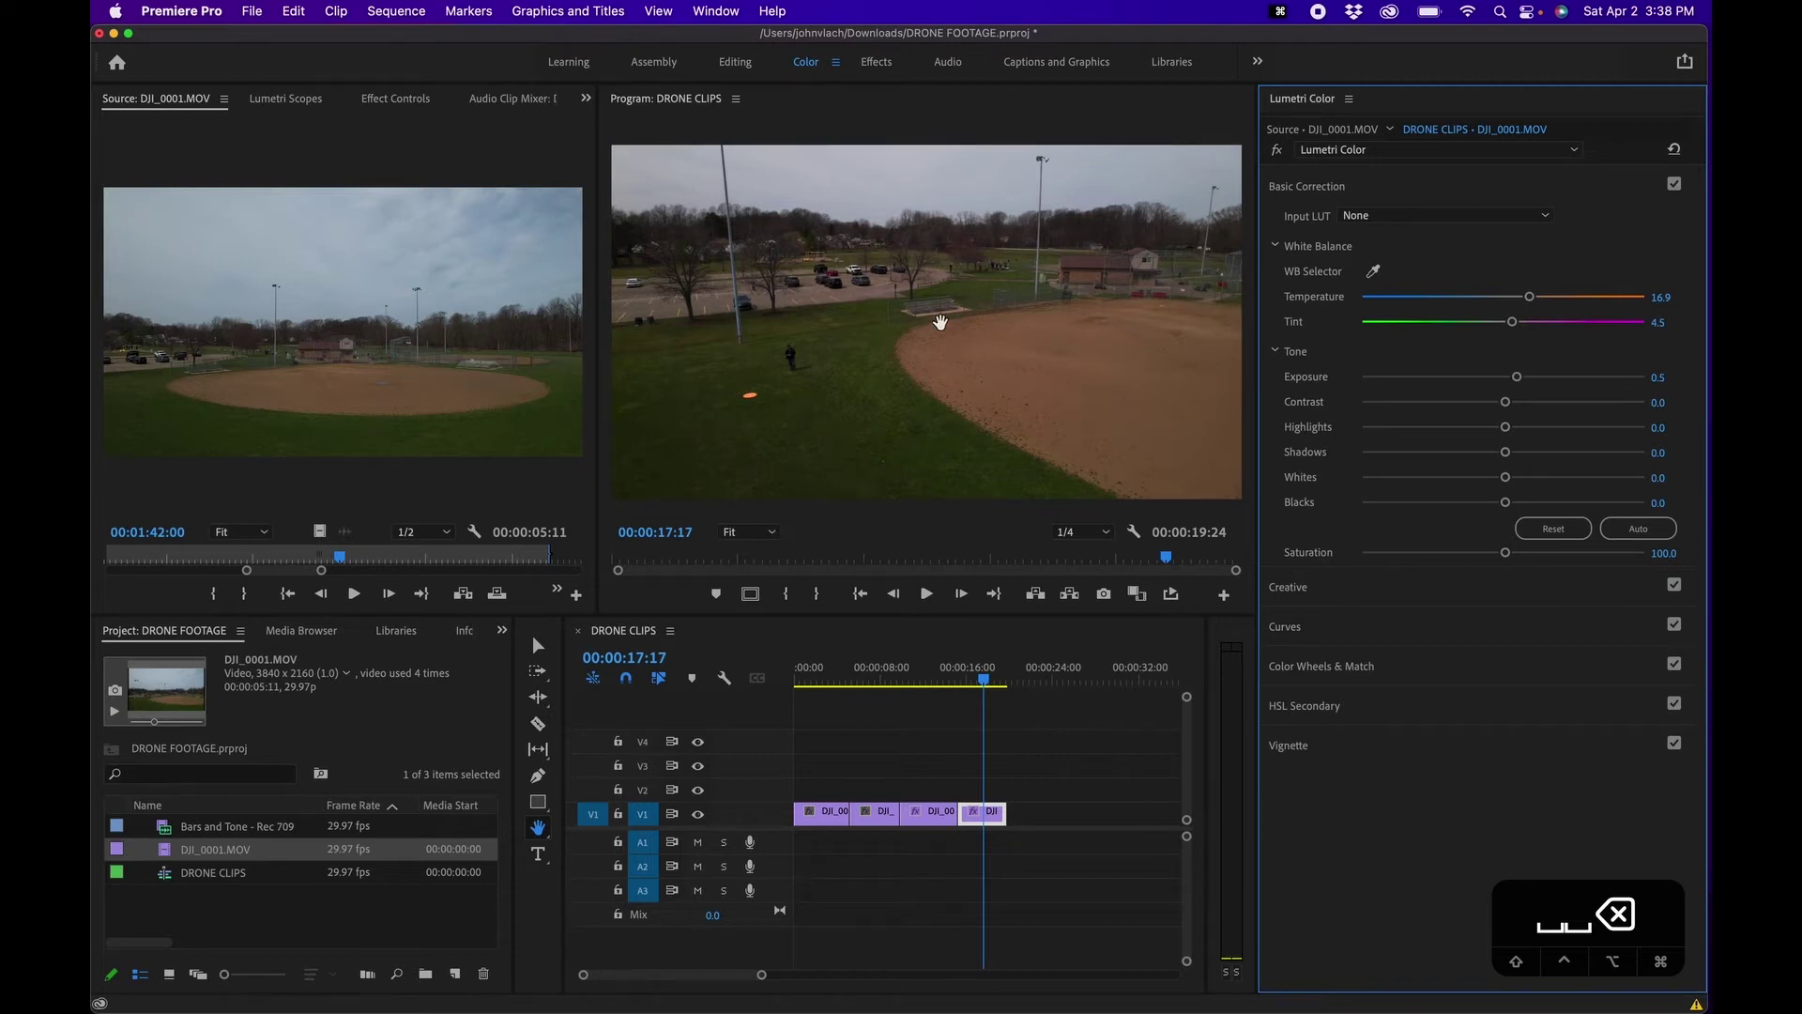
left_click(272, 102)
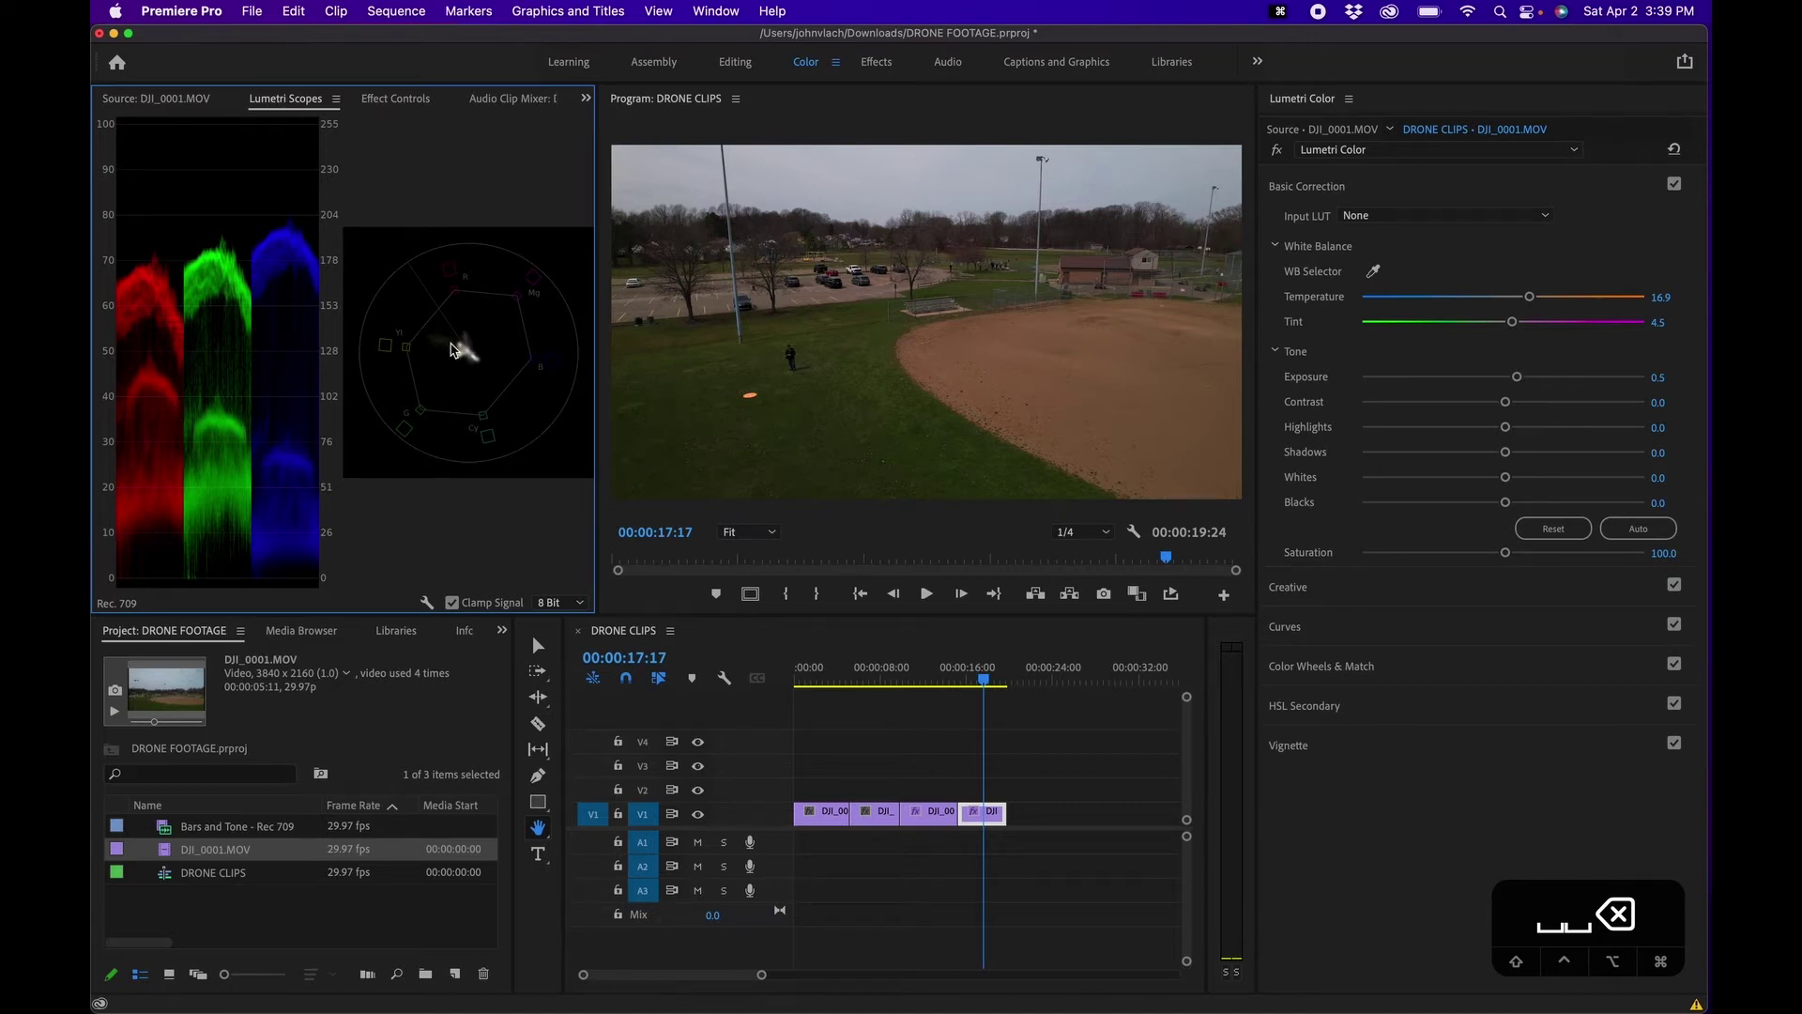
right_click(438, 415)
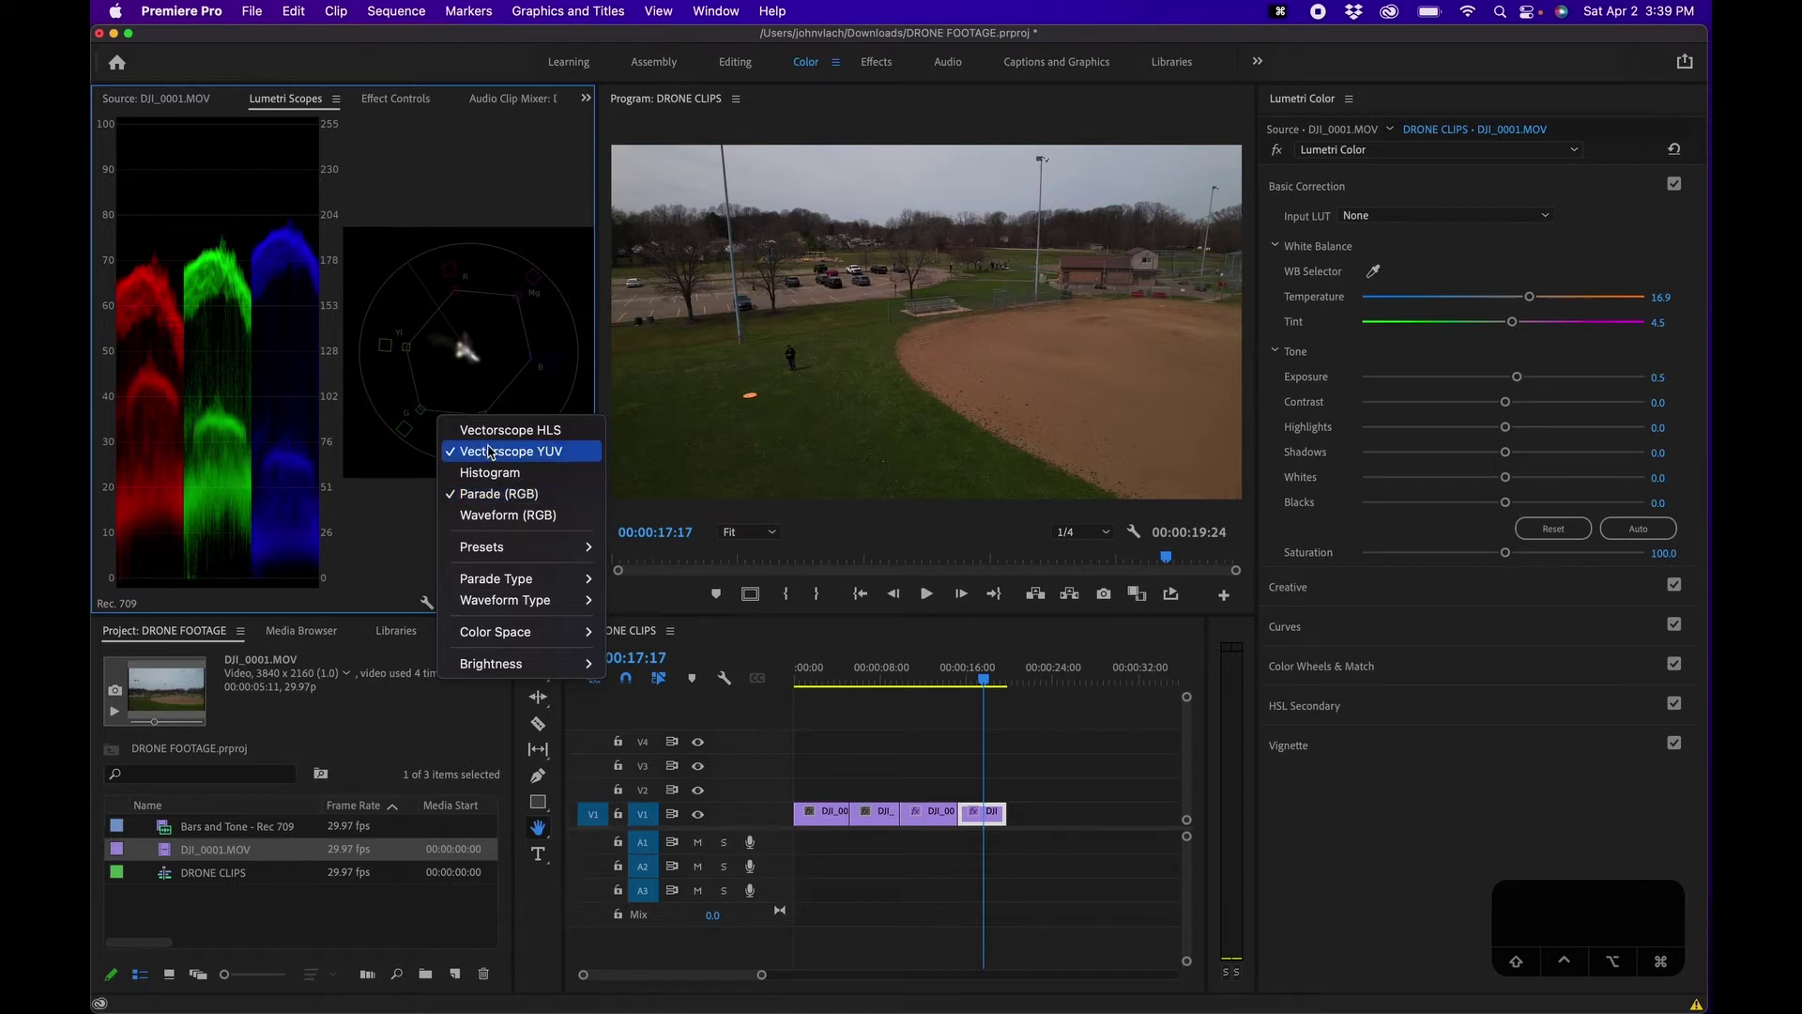
left_click(475, 332)
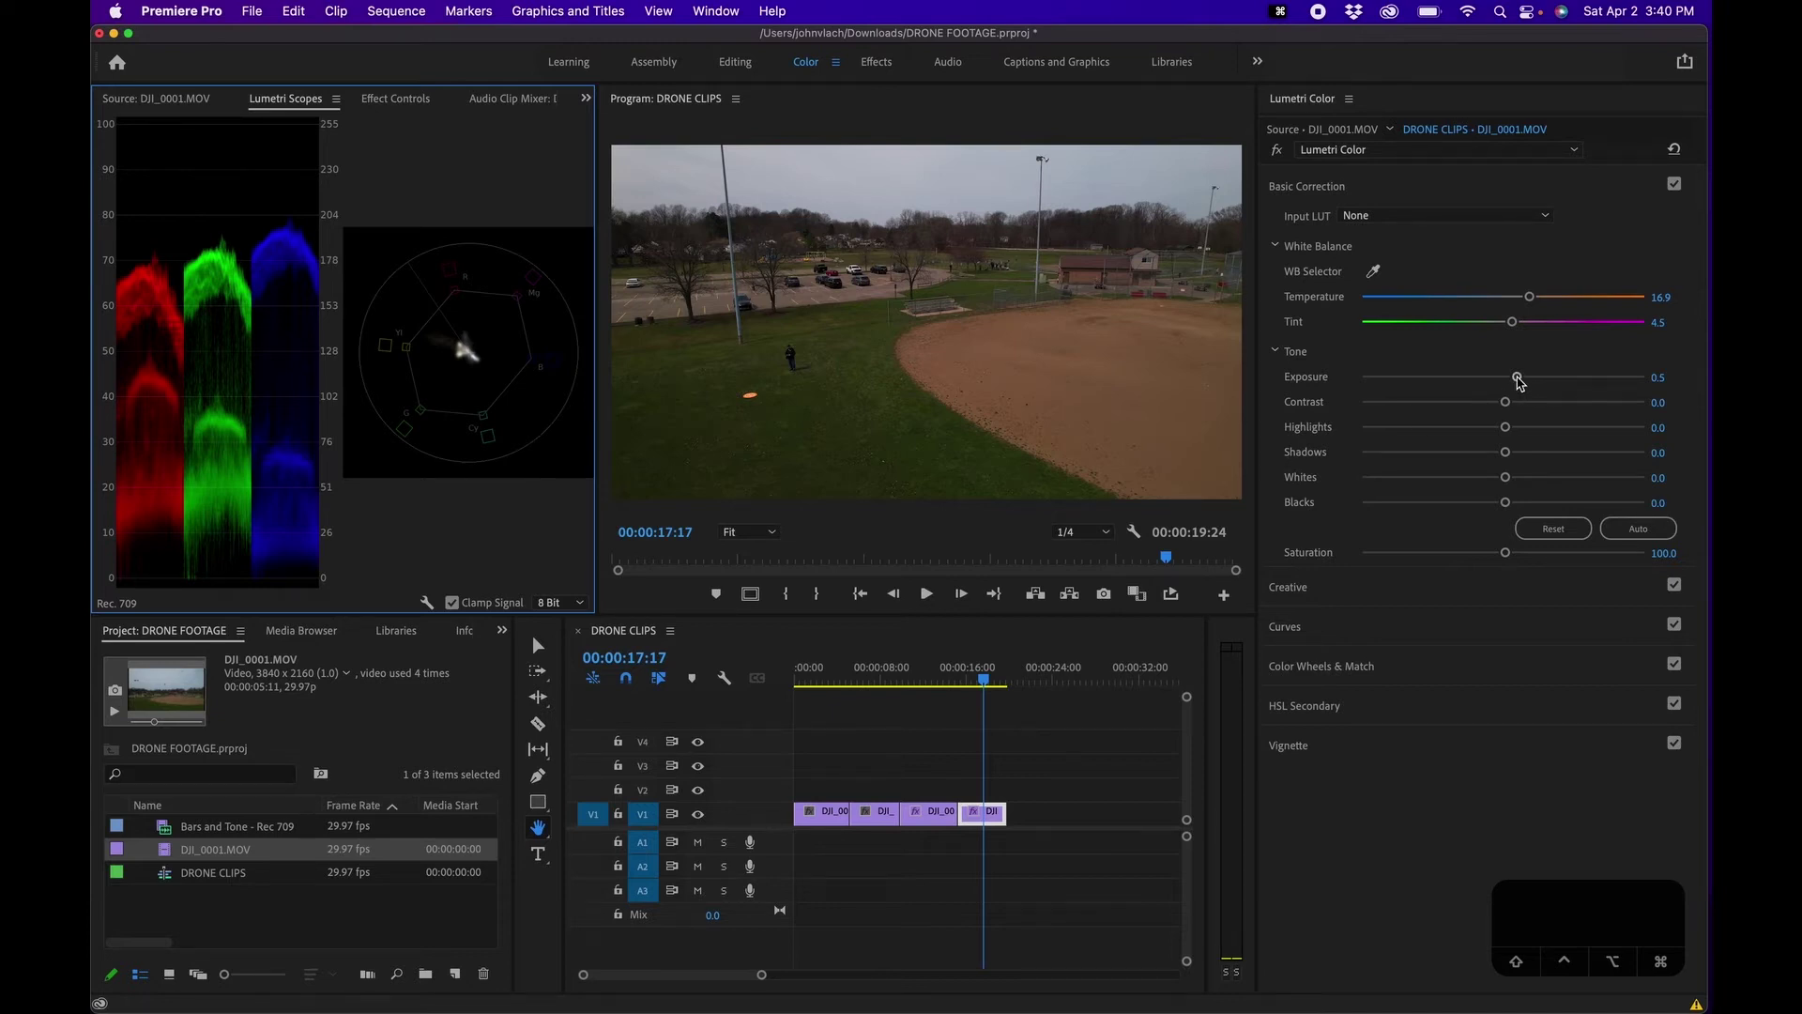
left_click_drag(1518, 380, 1543, 380)
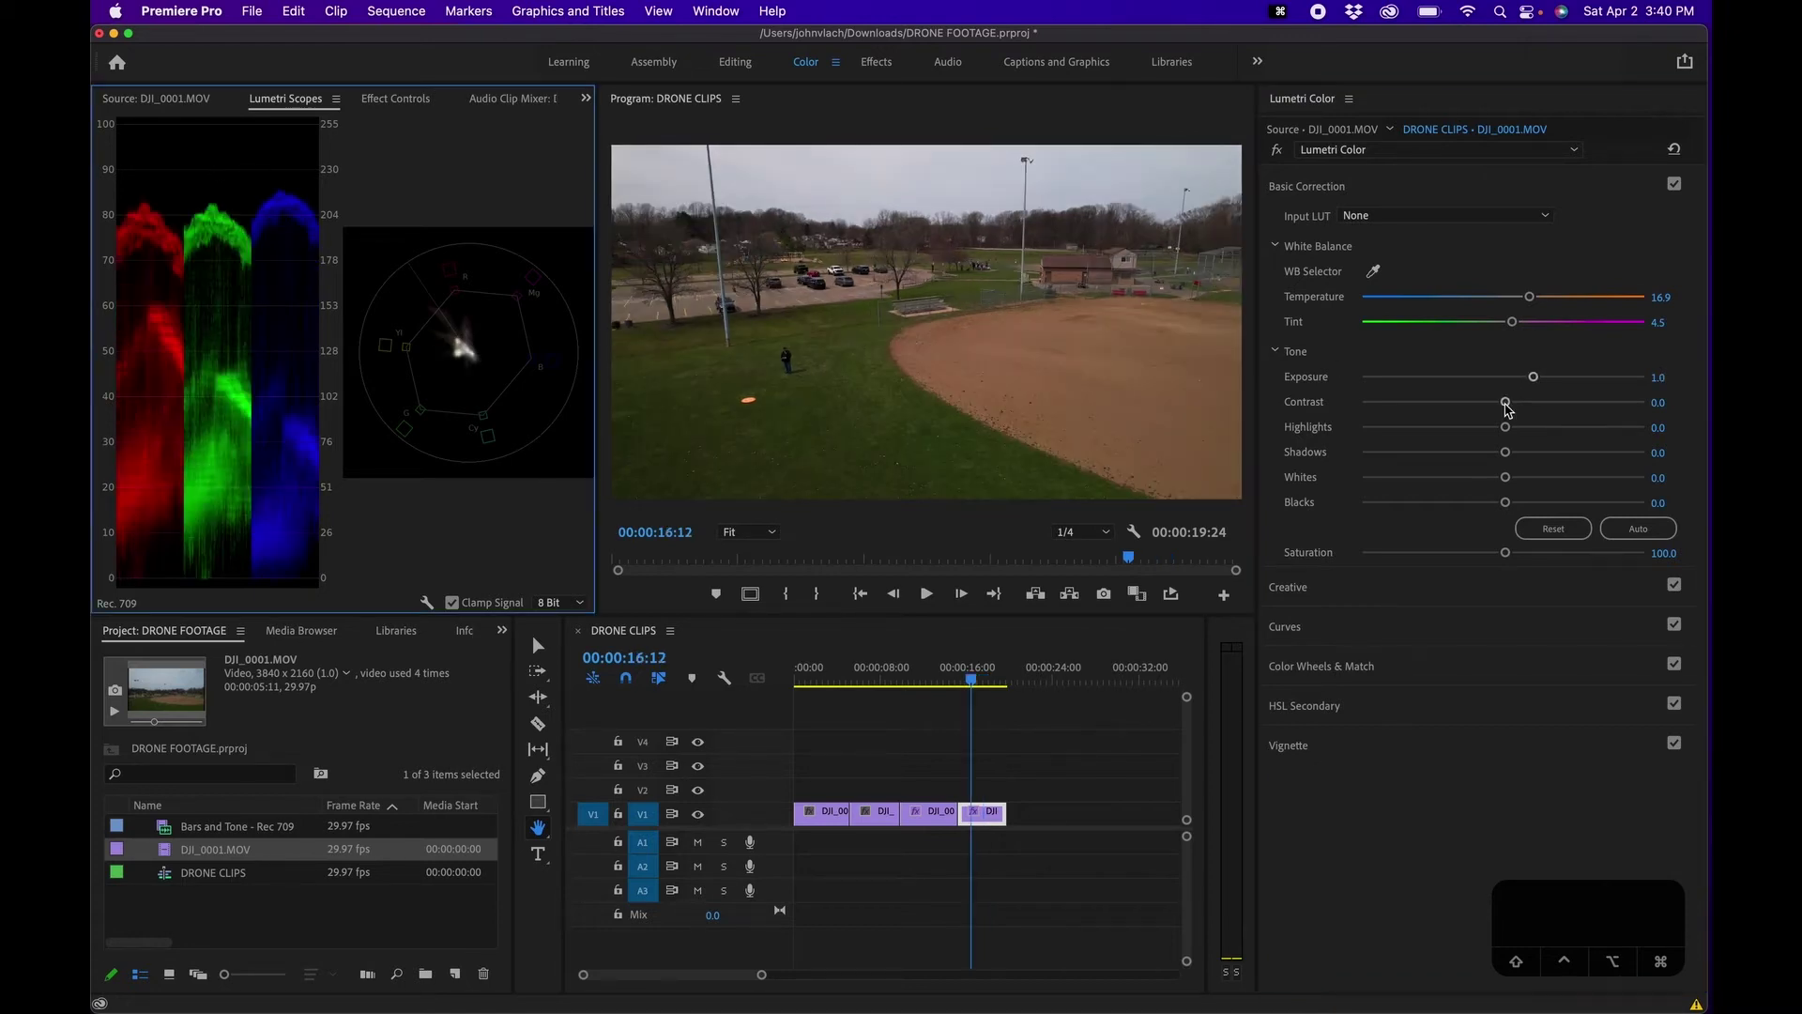
Increase the last clip's contrast to 50.3
left_click_drag(1505, 402, 1558, 404)
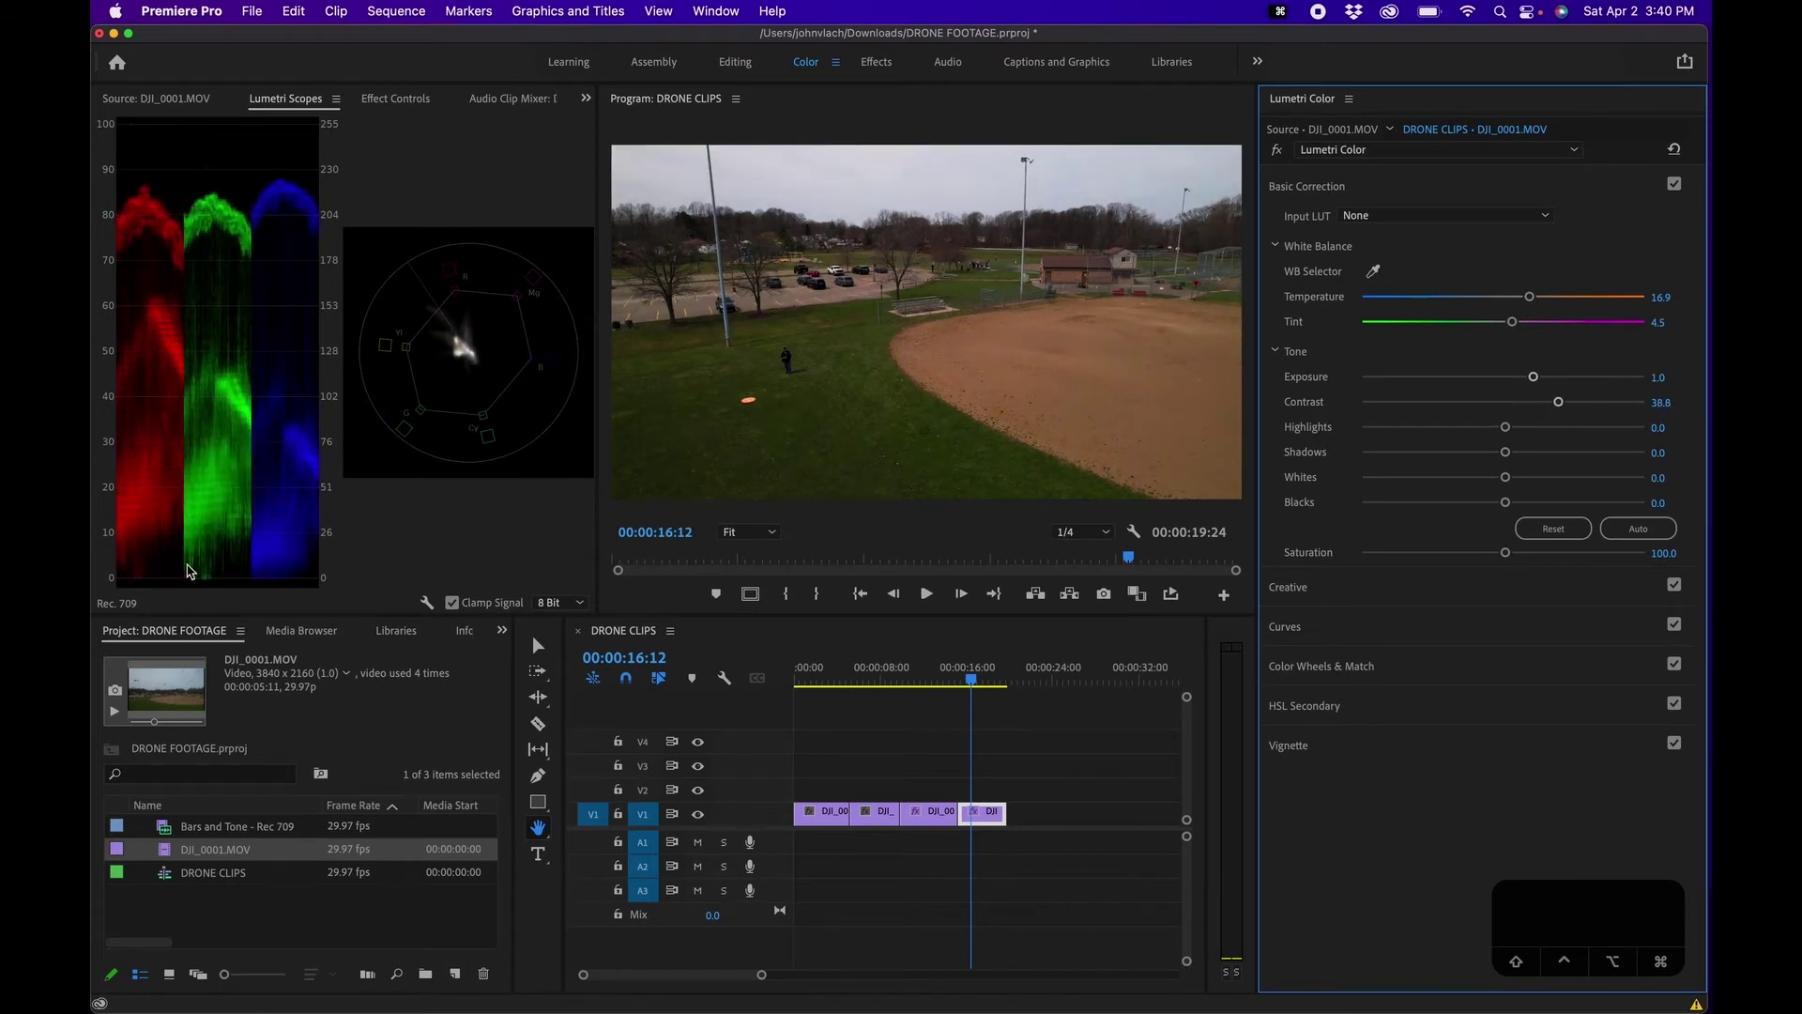
left_click_drag(1558, 402, 1552, 401)
mouse_move(1557, 403)
left_mouse_down()
mouse_move(1630, 401)
mouse_move(1574, 402)
left_mouse_up()
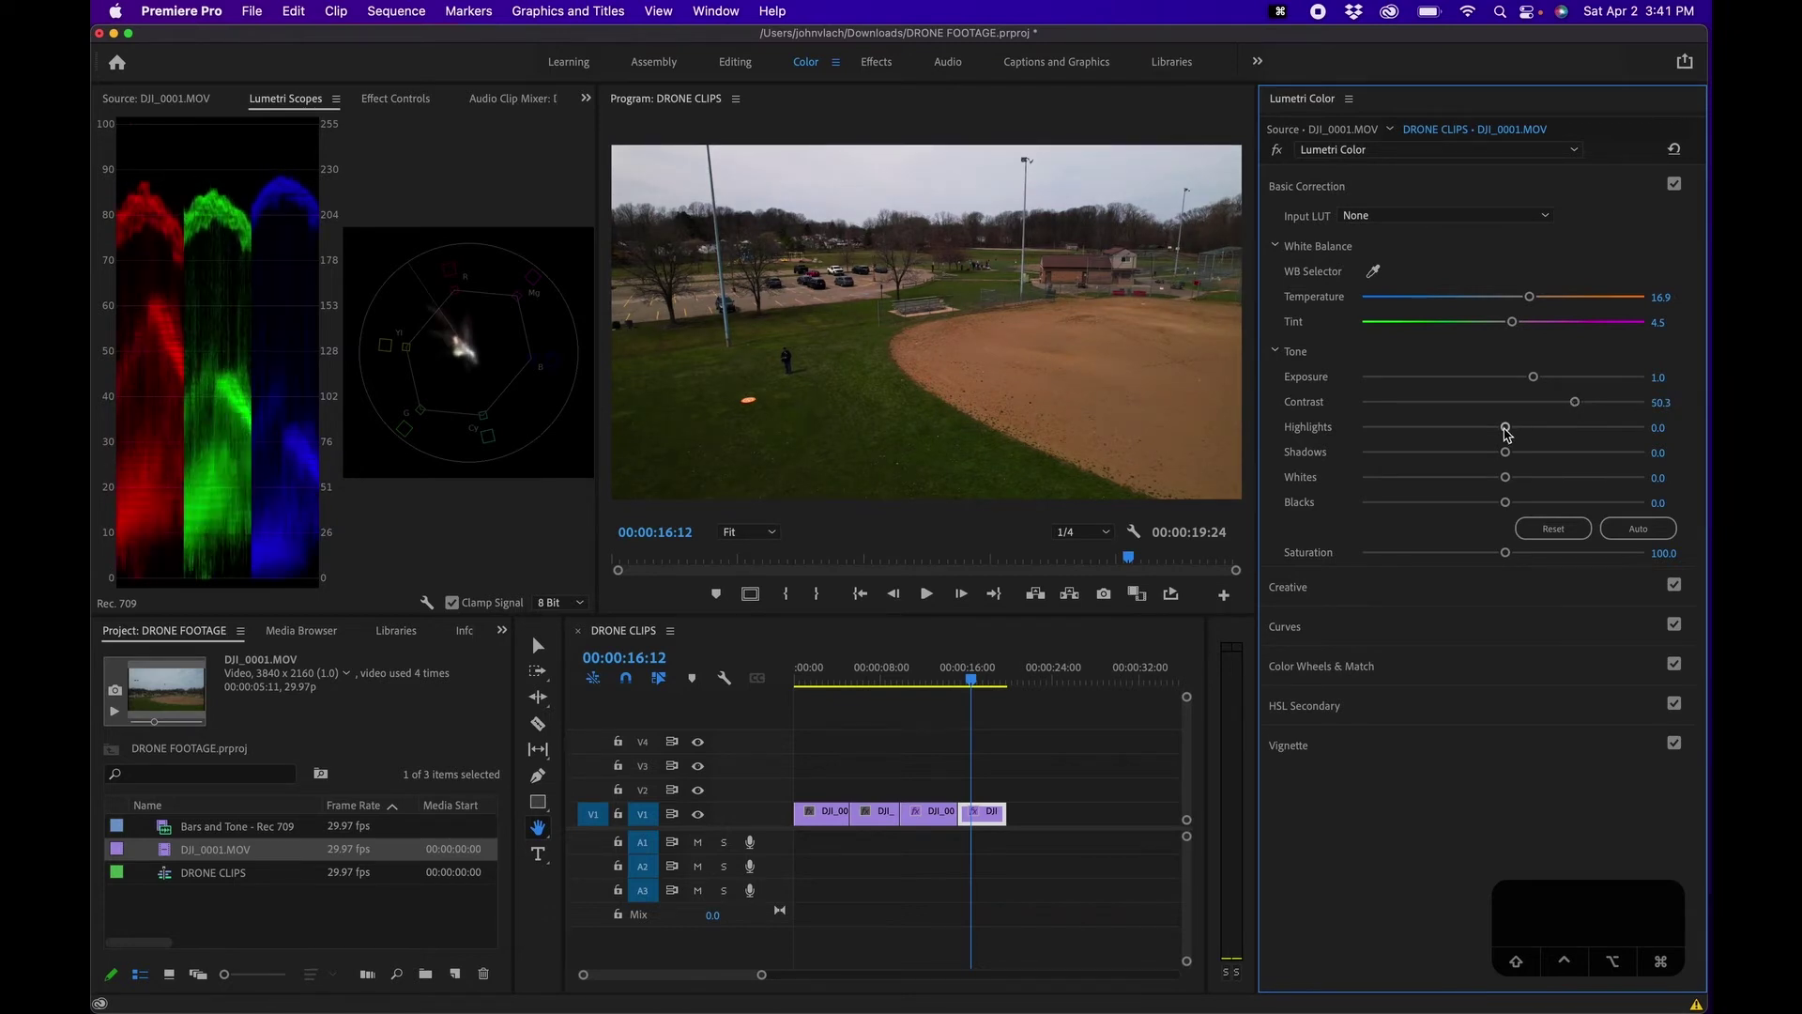
Set the last clip's highlights to -74.8, shadows to 12.2, blacks to -4.1 and whites to 10.2
left_click_drag(1507, 431, 1435, 430)
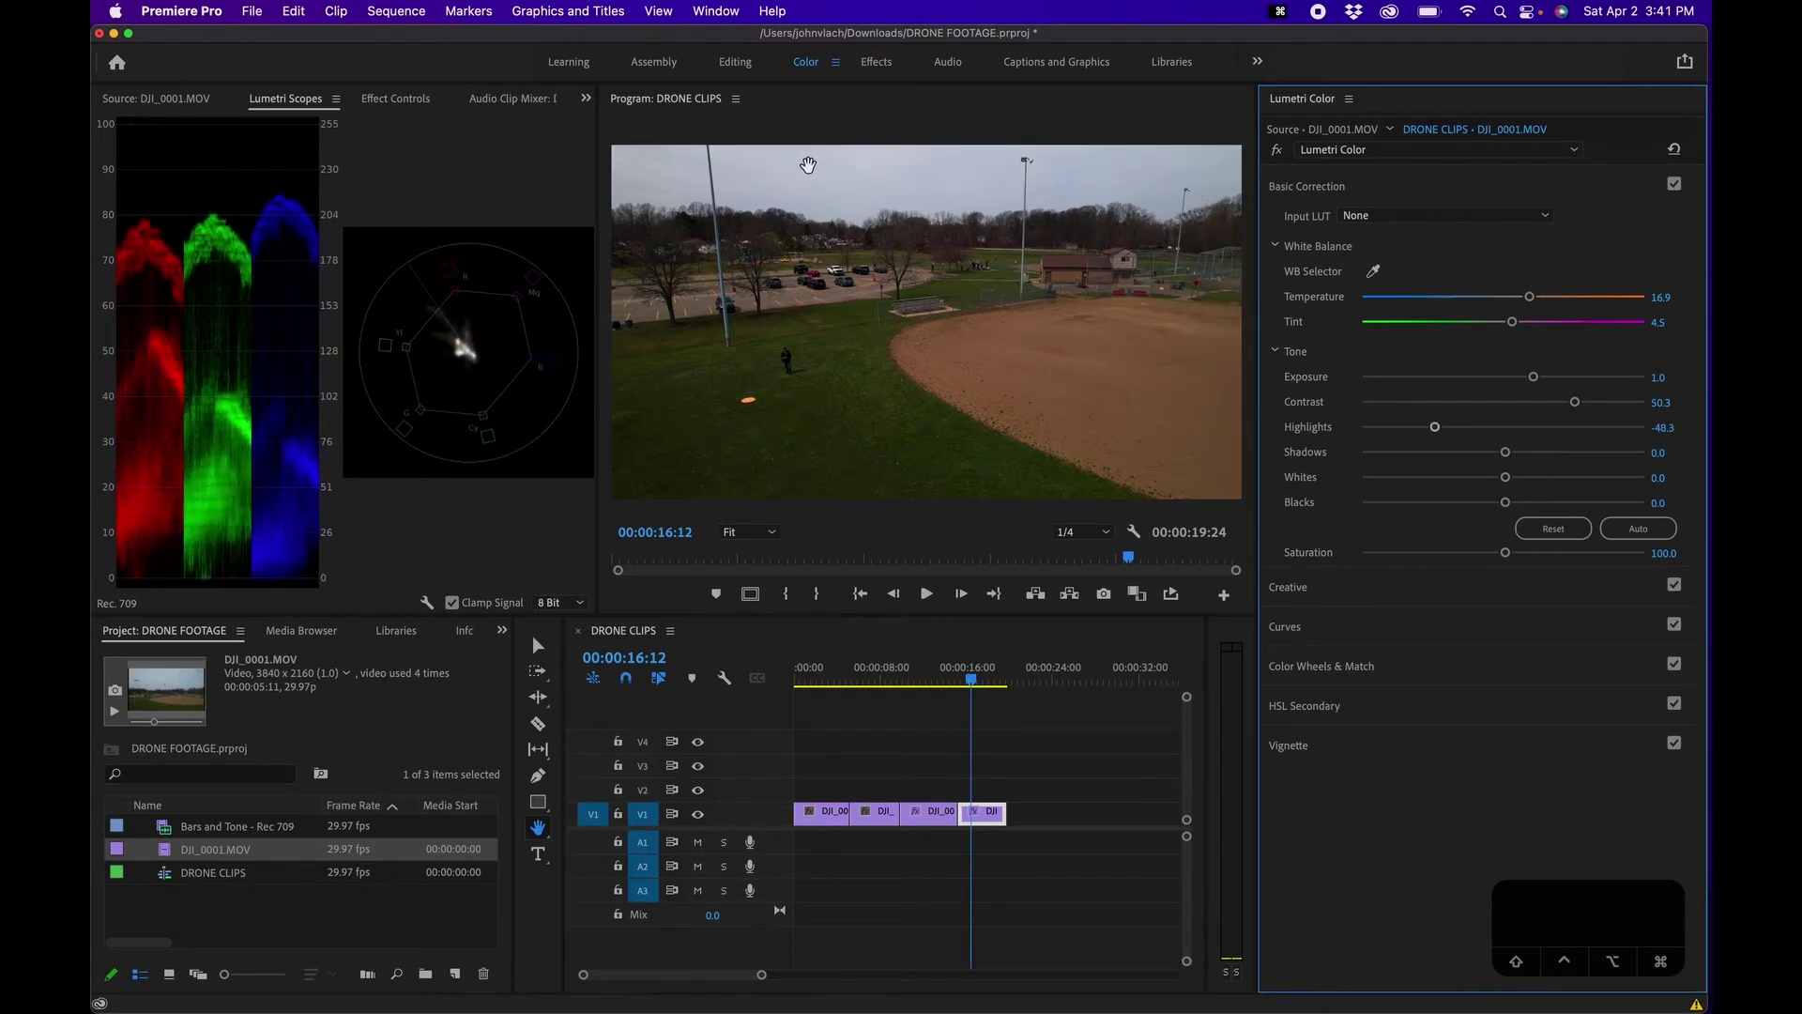
mouse_move(1505, 452)
left_mouse_down()
mouse_move(1465, 453)
mouse_move(1530, 452)
mouse_move(1417, 458)
mouse_move(1565, 466)
mouse_move(1380, 455)
mouse_move(1596, 456)
mouse_move(1431, 452)
mouse_move(1522, 450)
left_mouse_up()
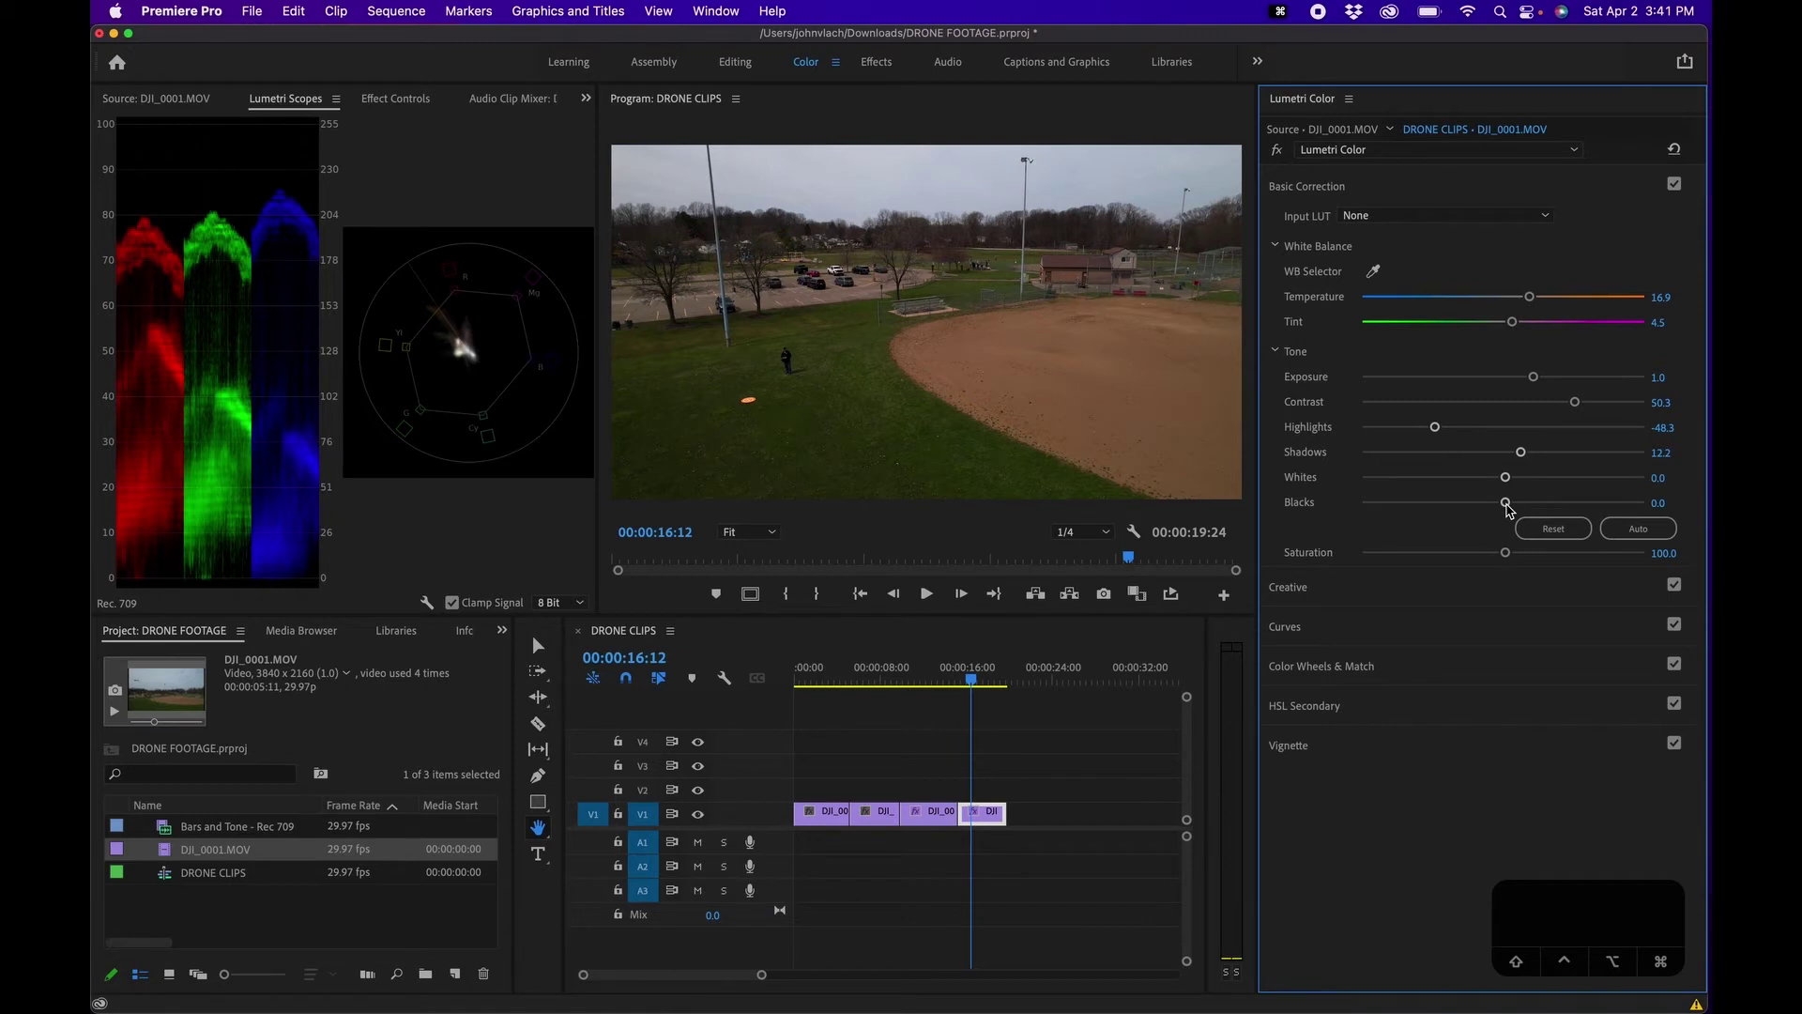
mouse_move(1505, 504)
left_mouse_down()
mouse_move(1584, 504)
mouse_move(1497, 514)
left_mouse_up()
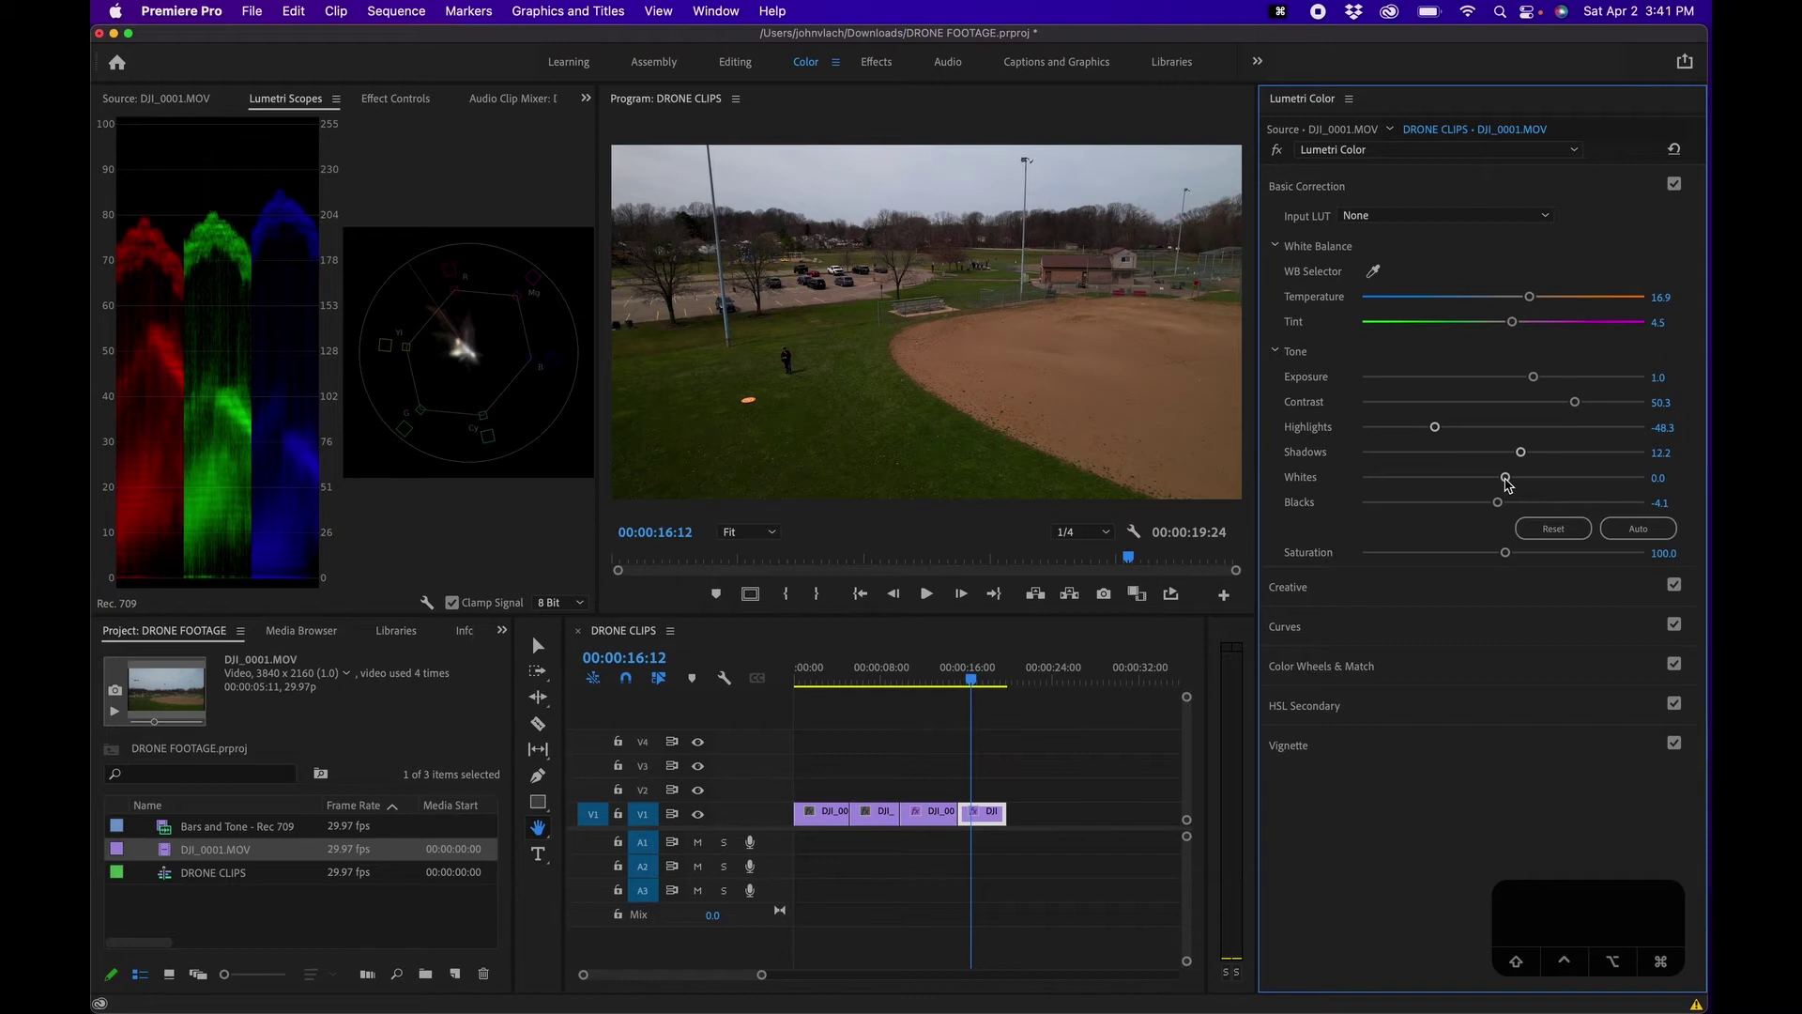
mouse_move(1507, 481)
left_mouse_down()
mouse_move(1648, 466)
mouse_move(1464, 466)
mouse_move(1518, 463)
left_mouse_up()
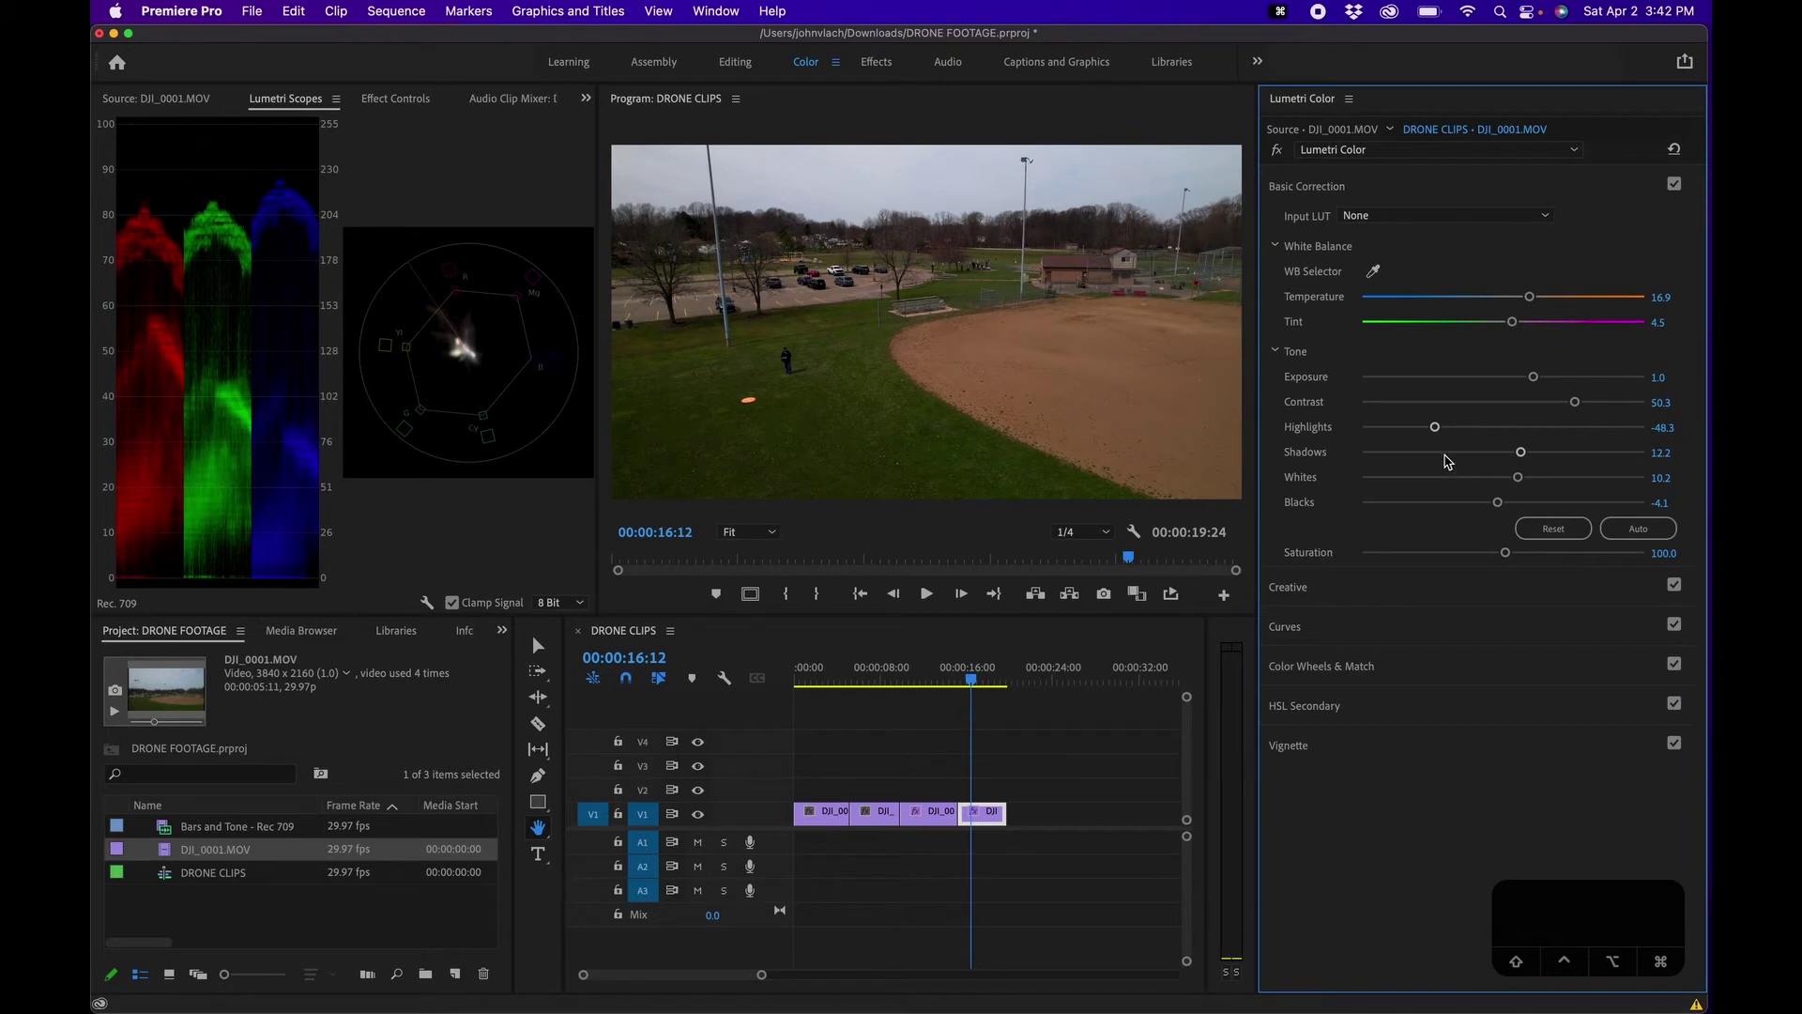
left_click_drag(1435, 430, 1397, 434)
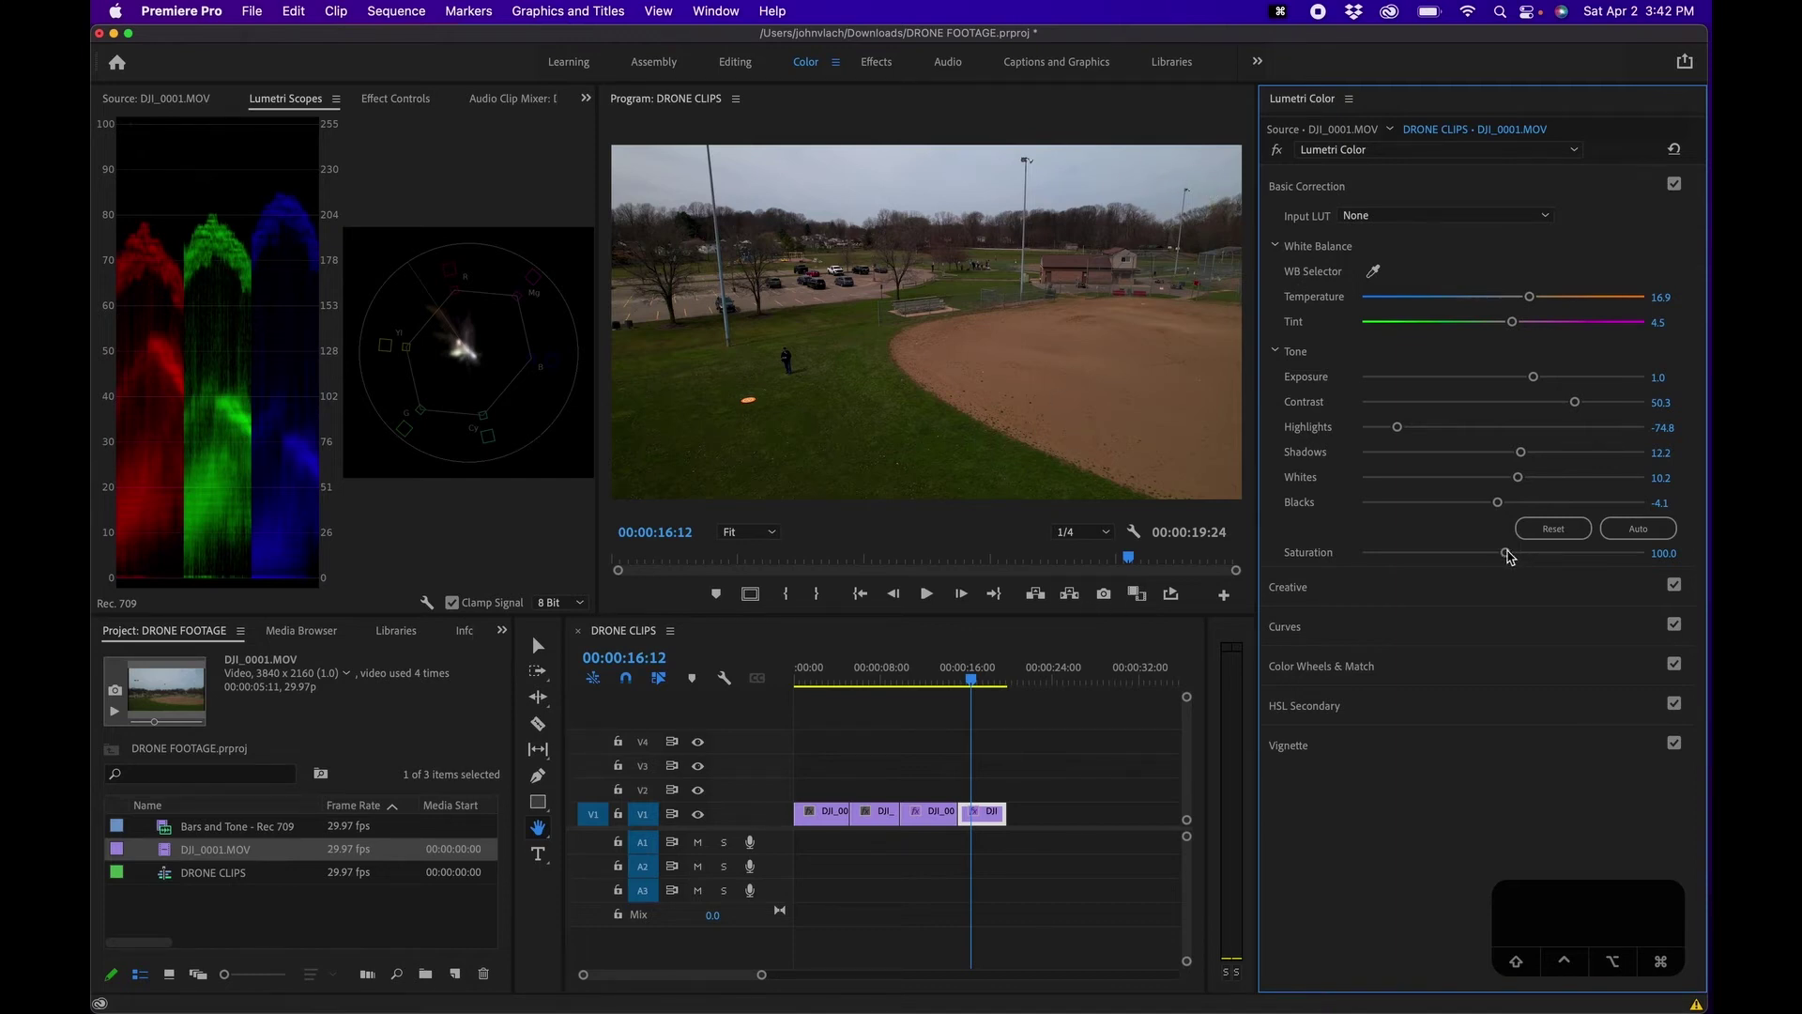
Try stronger saturation levels up to 200.0 on the last clip, and settle on a saturation of 115.6
left_click_drag(1506, 556, 1537, 554)
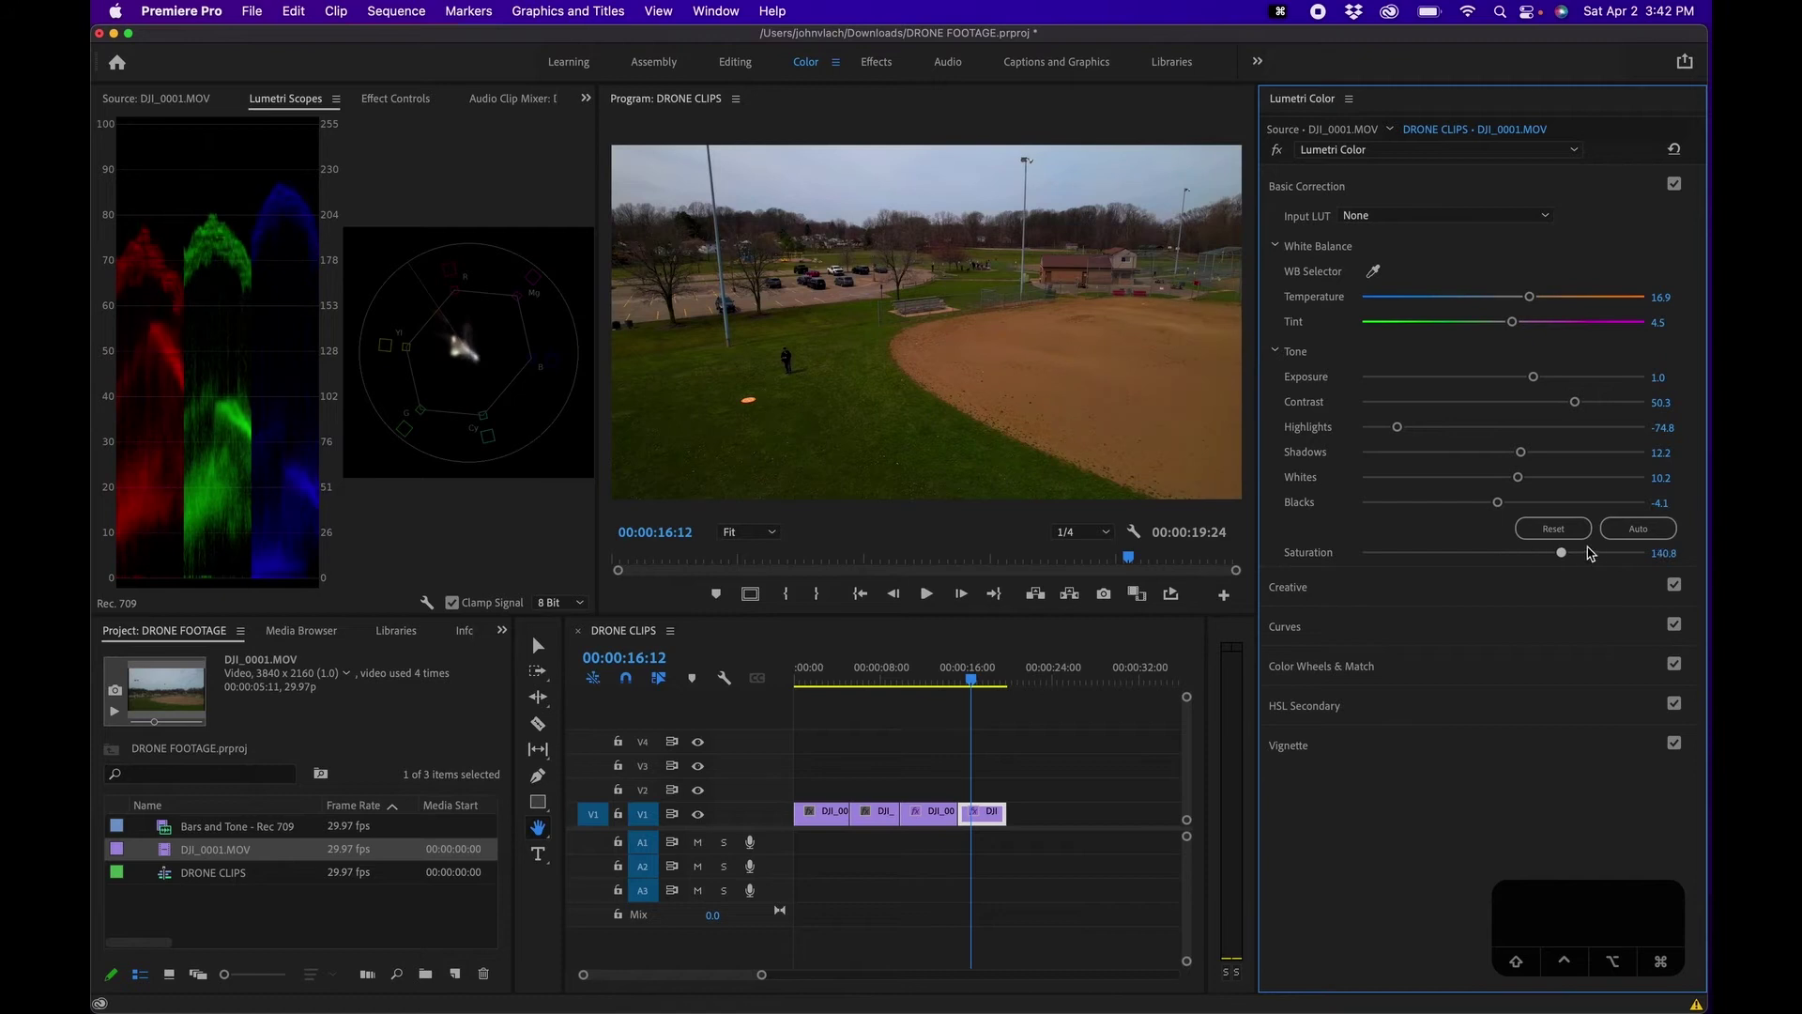
left_click_drag(1283, 550, 1353, 552)
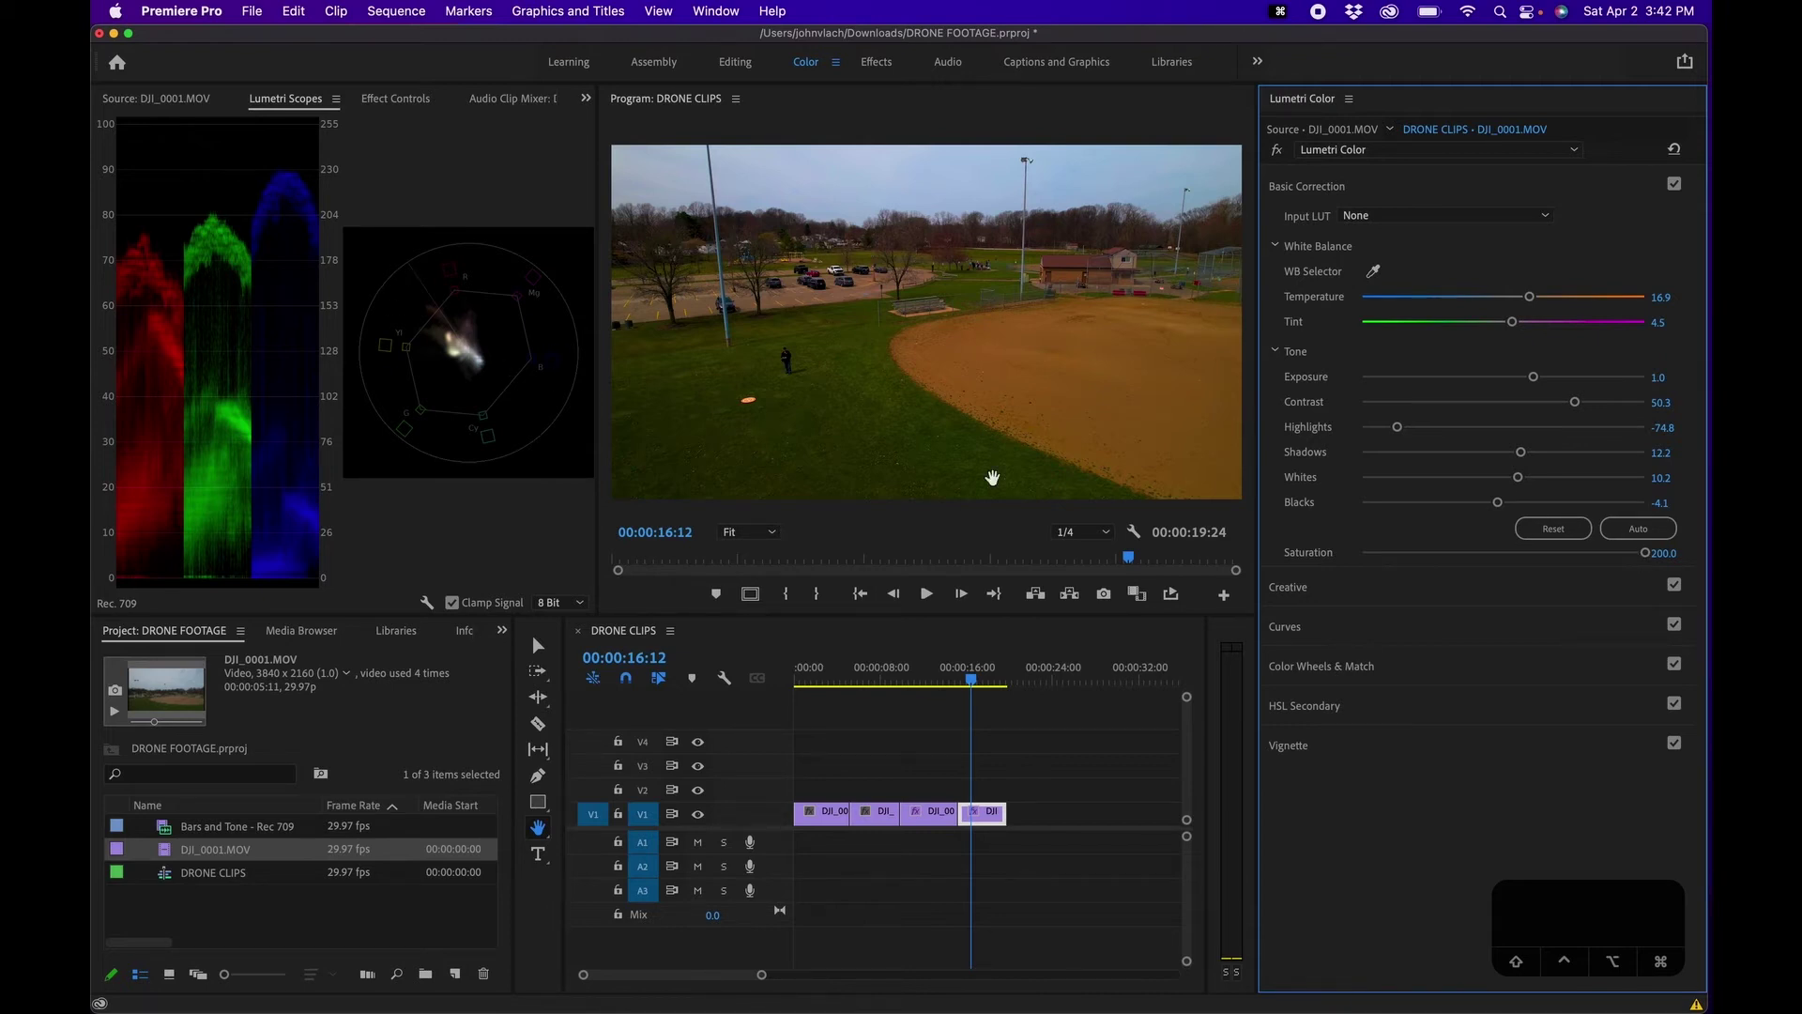
left_click_drag(1644, 554, 1580, 553)
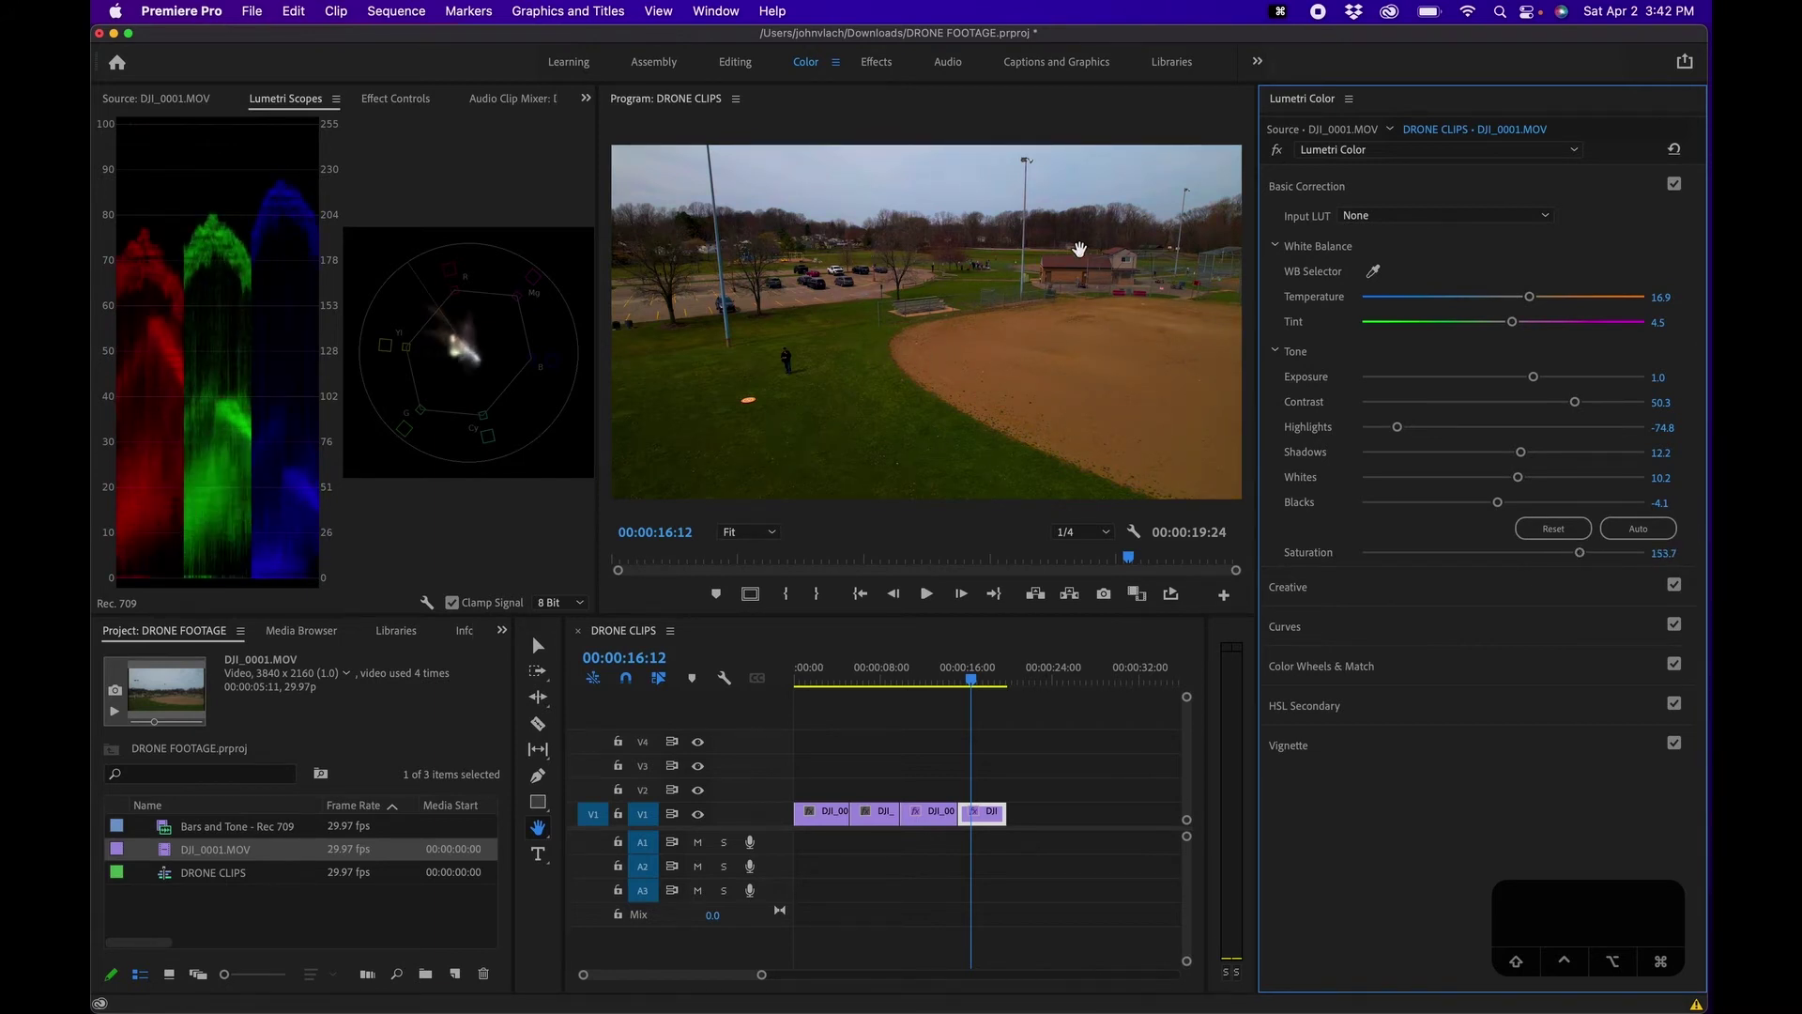
left_click_drag(1579, 553, 1528, 556)
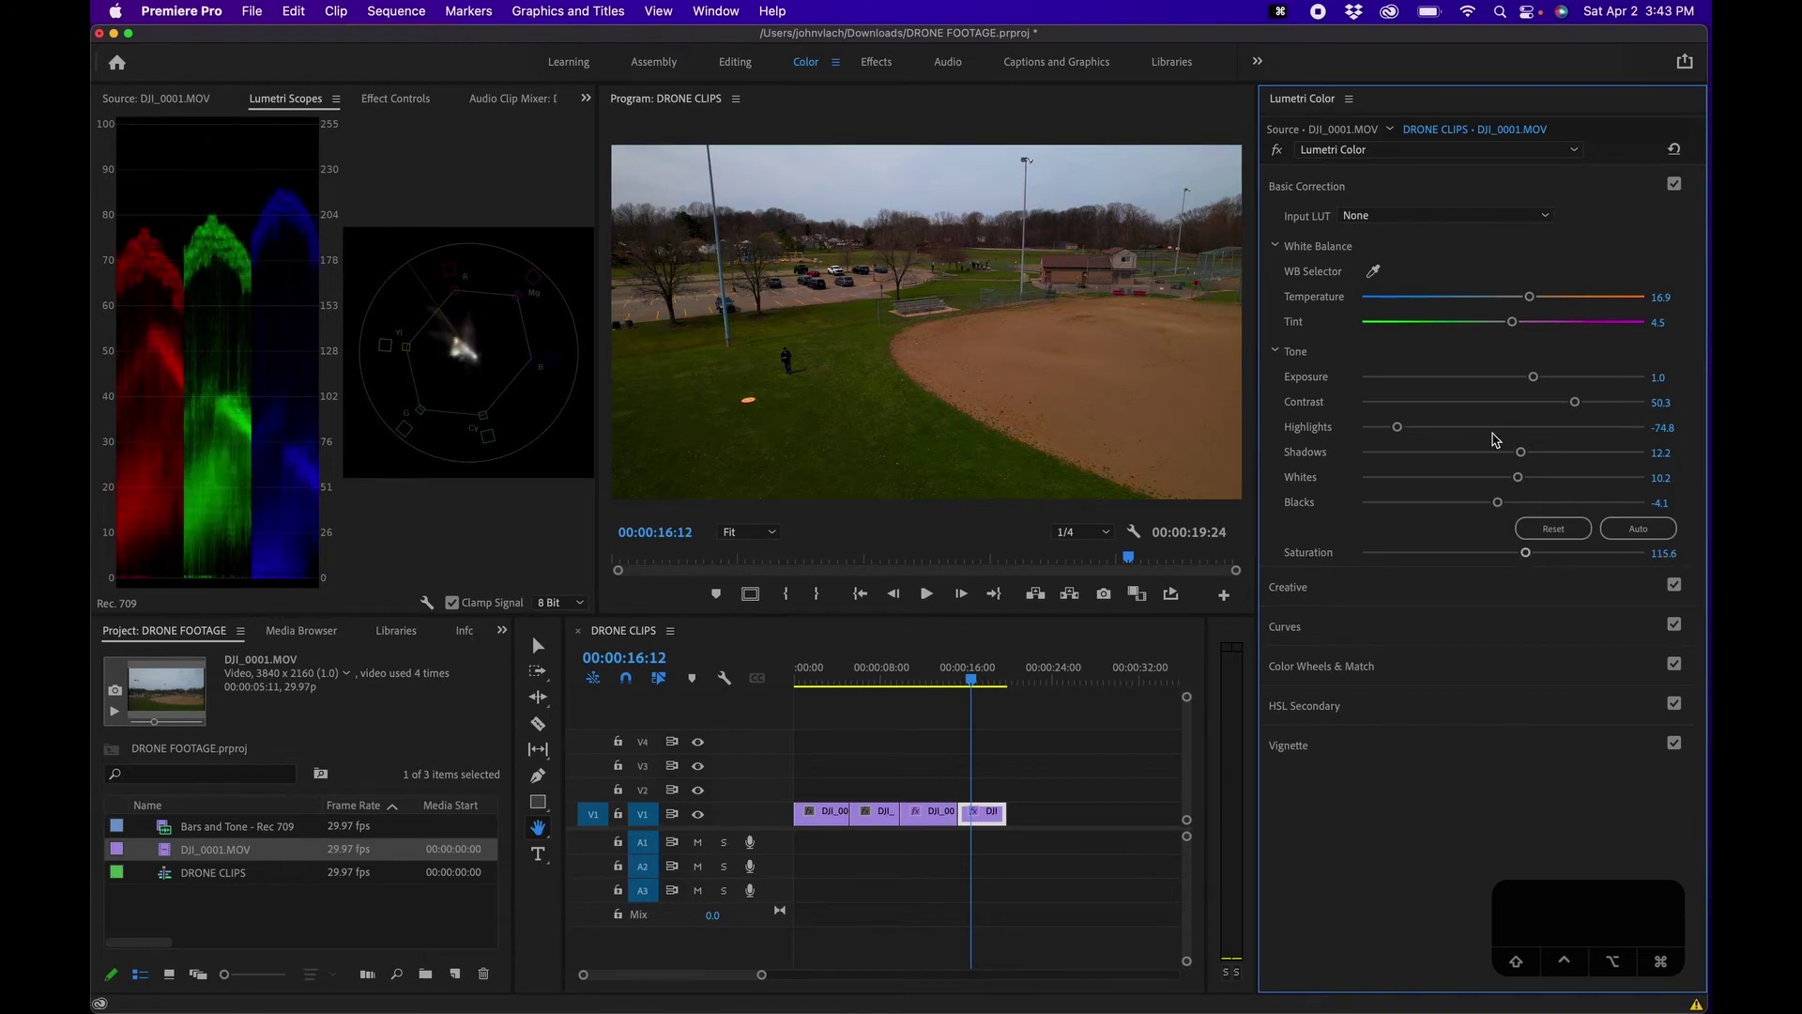
Try the automatic tone correction and undo it, and raise the last clip's shadows to 31.3 and contrast to 71.4
left_click(1621, 529)
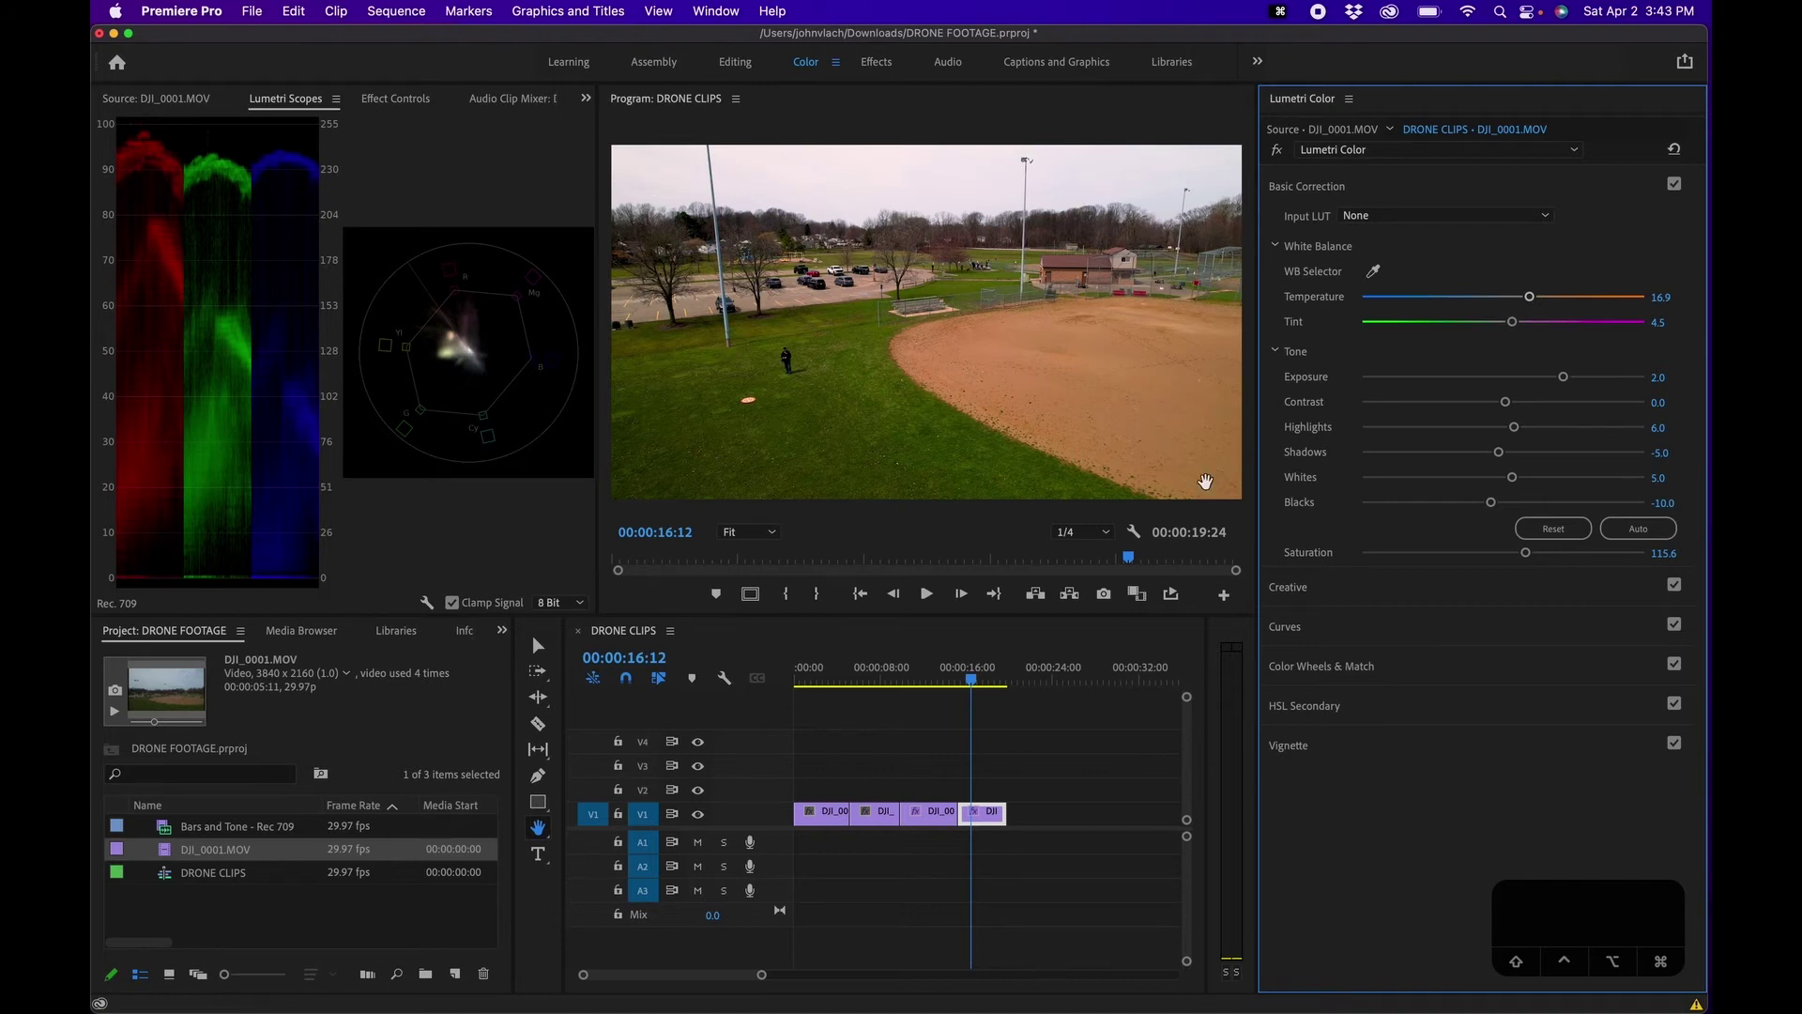
key("super+z")
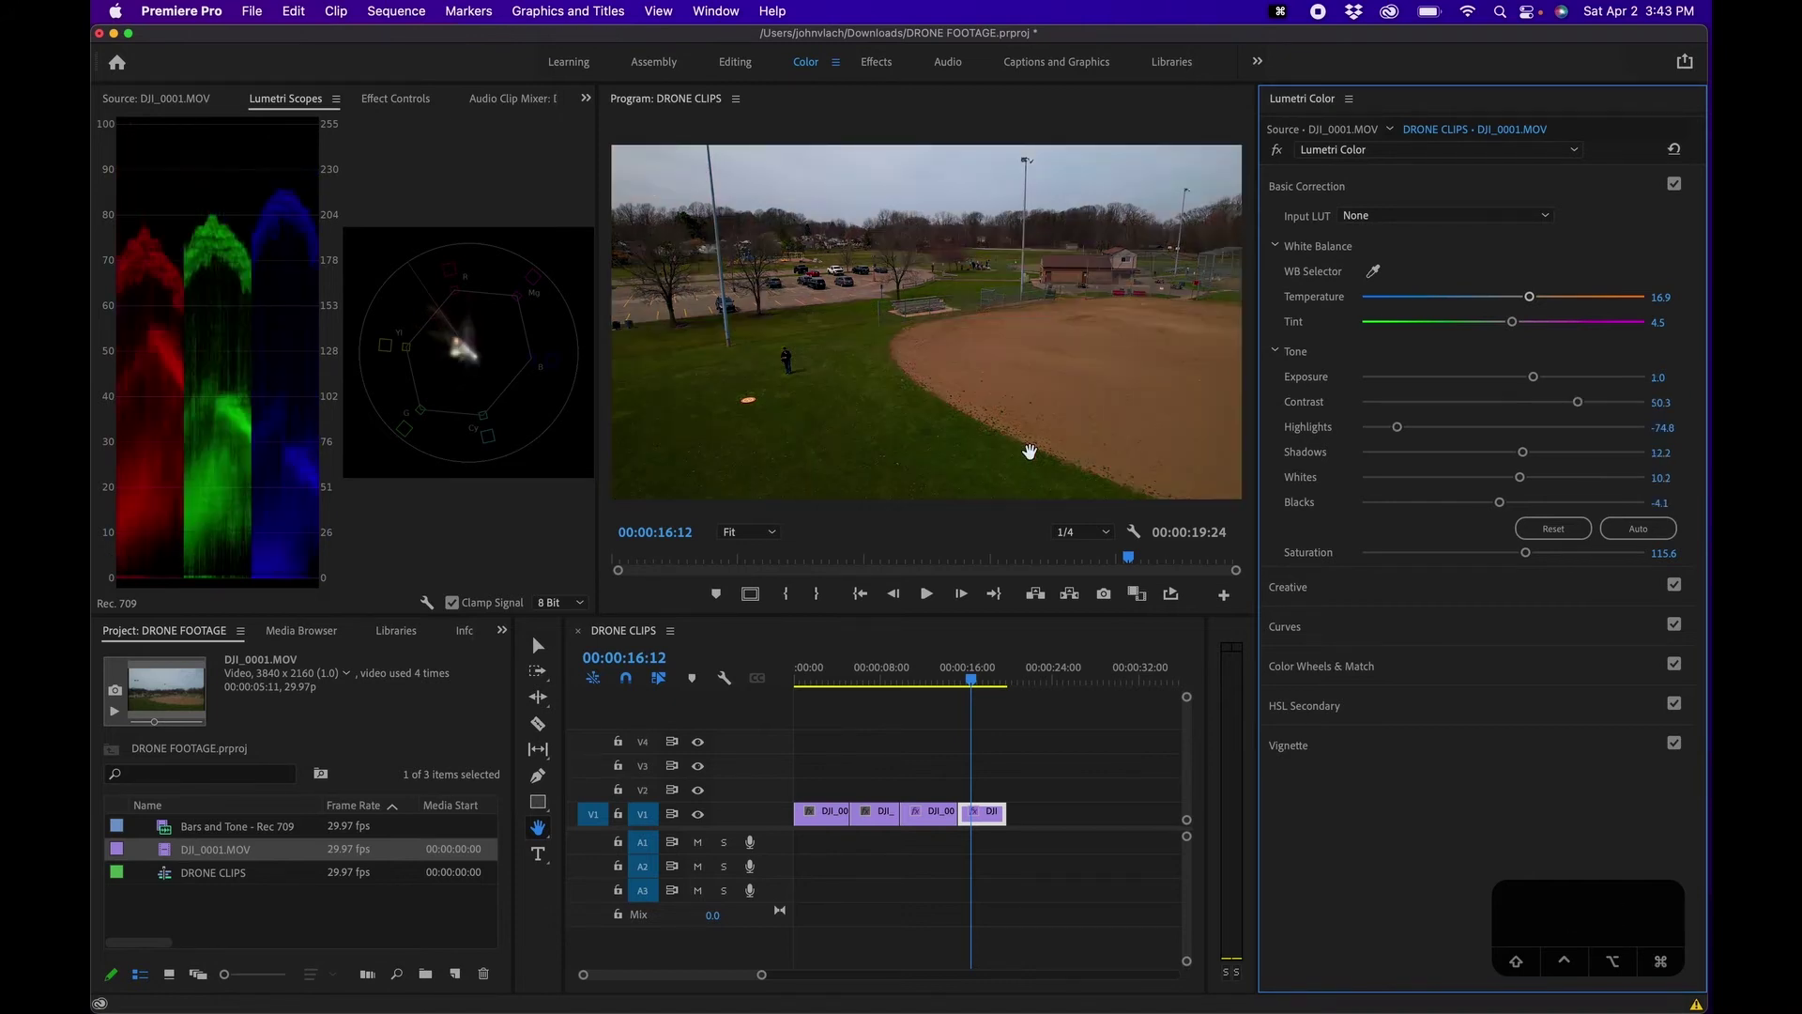
left_click_drag(1522, 451, 1607, 405)
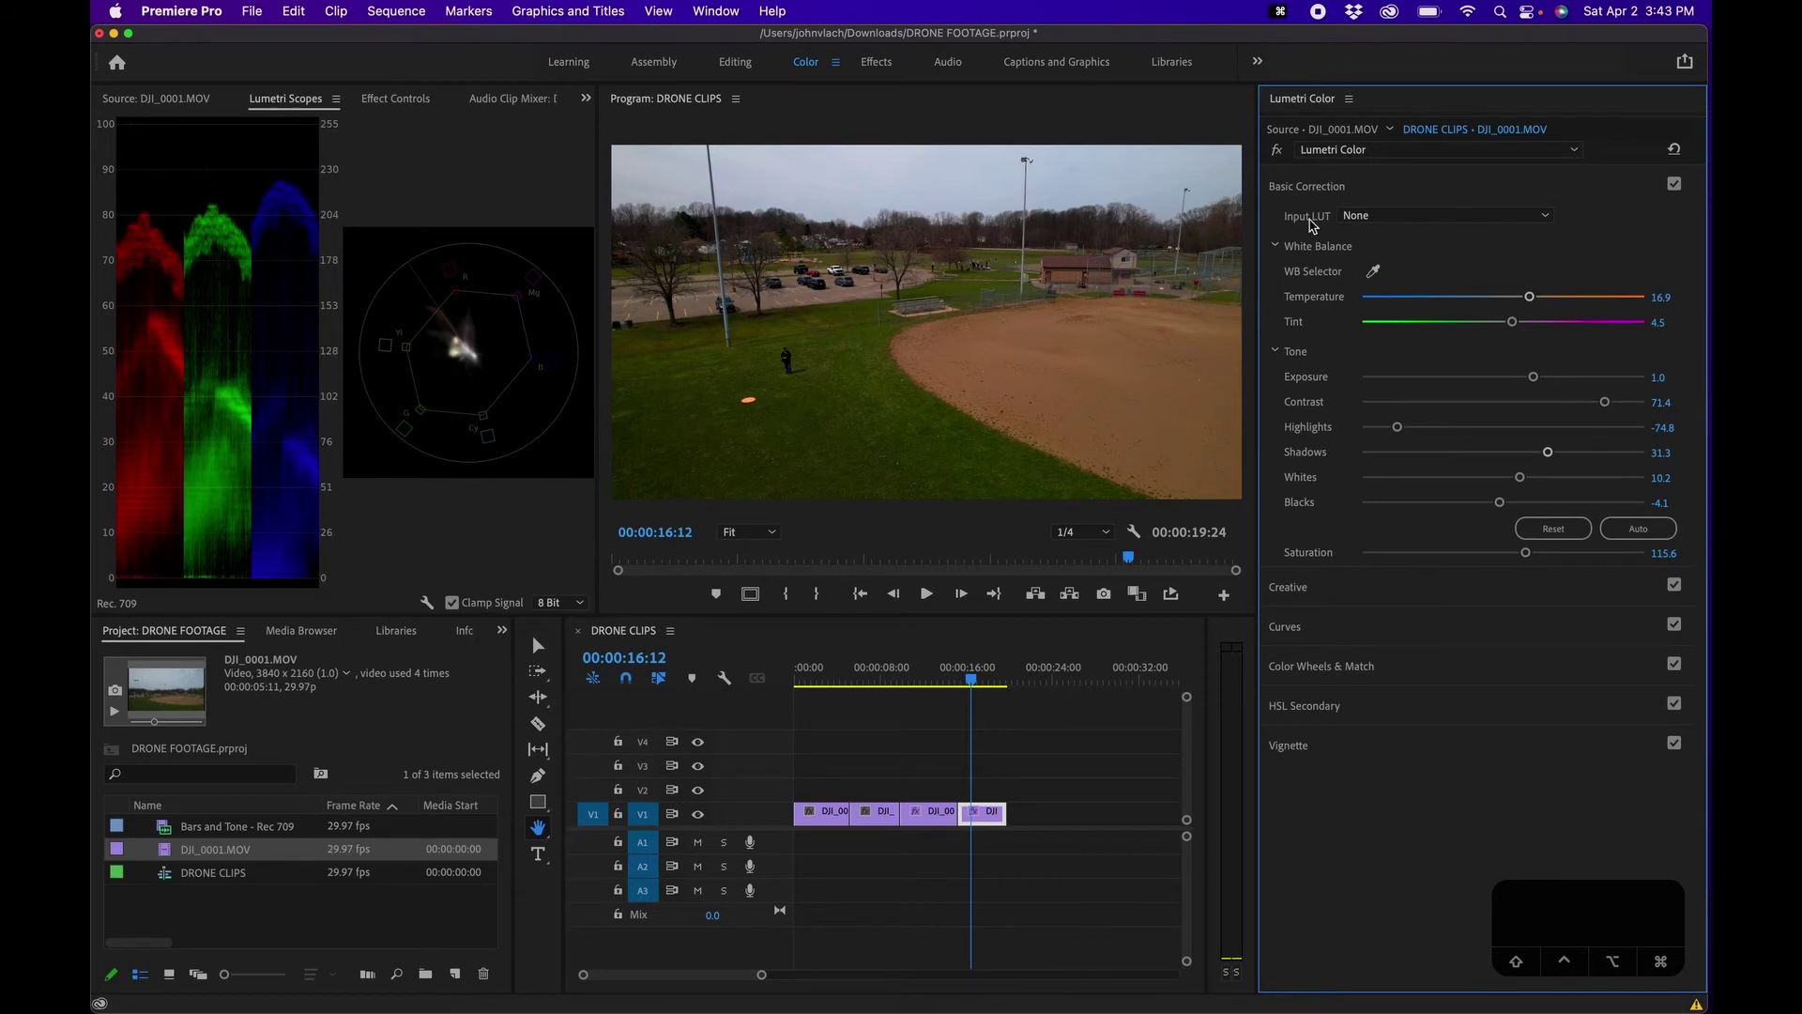
In the last clip's RGB Curves, slightly lower the highlight end of the blue curve and slightly raise that of the red curve
left_click(1301, 588)
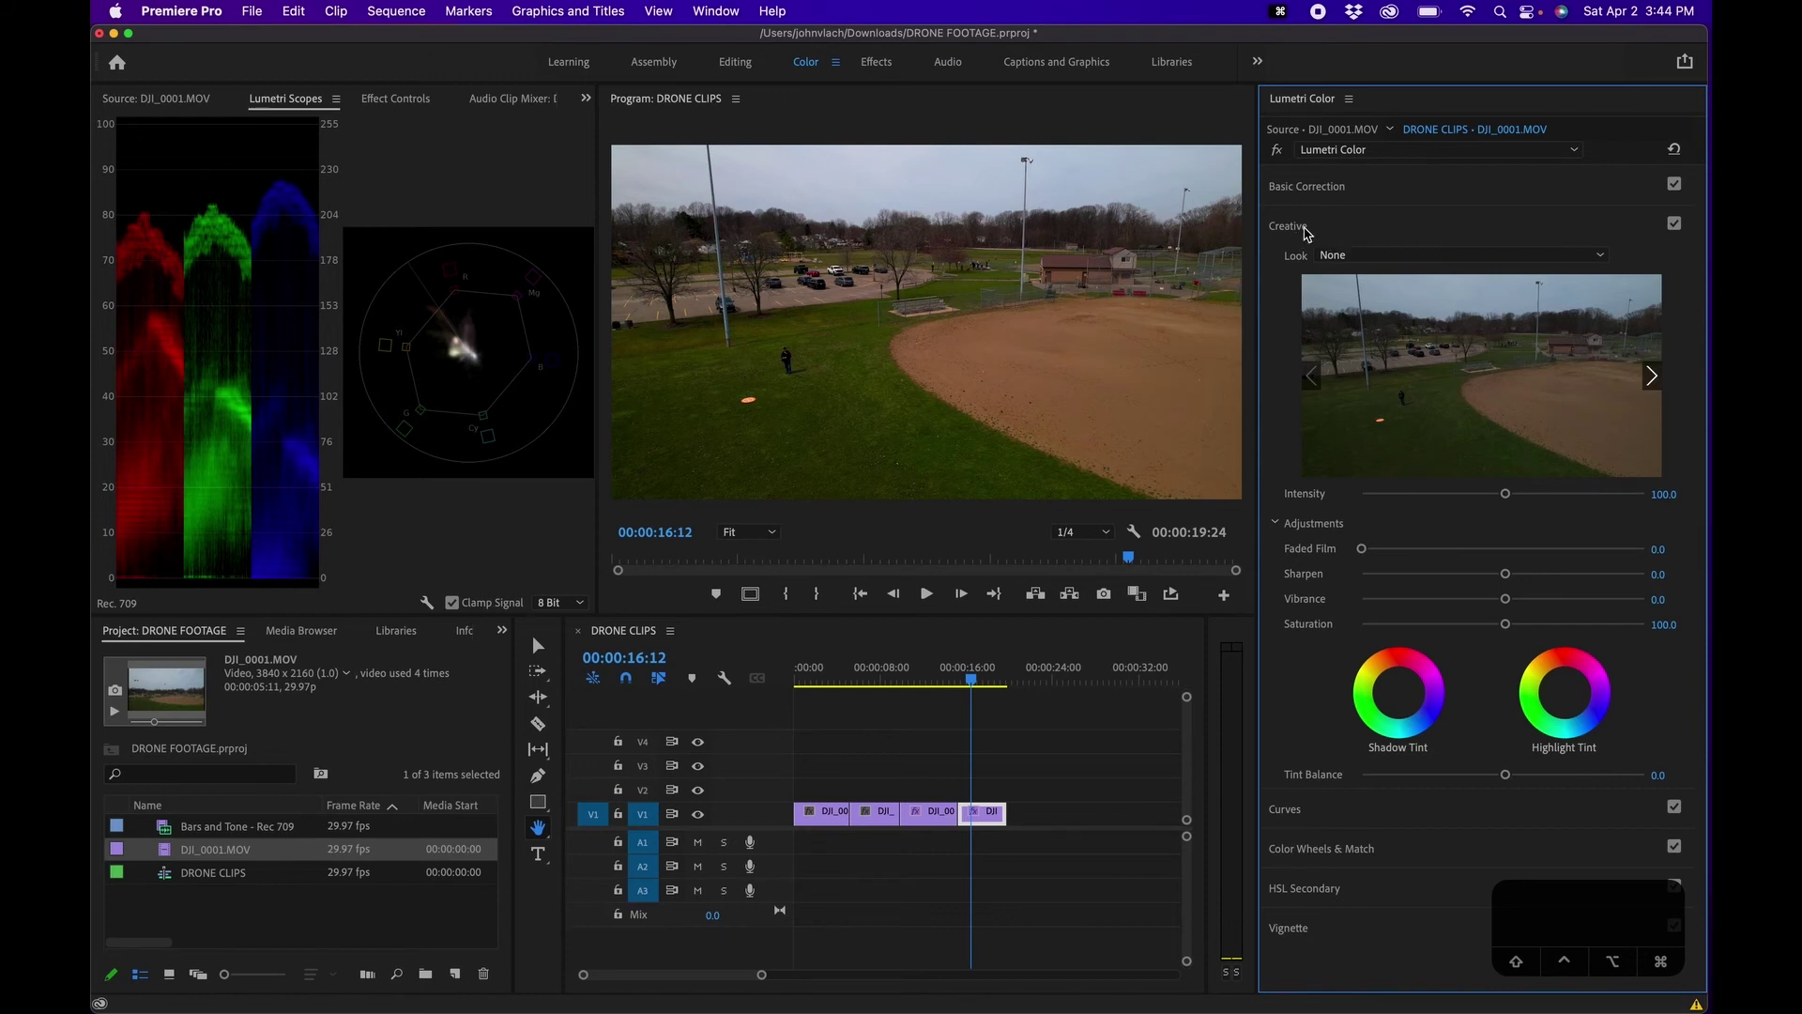
left_click(1307, 233)
left_click(1301, 269)
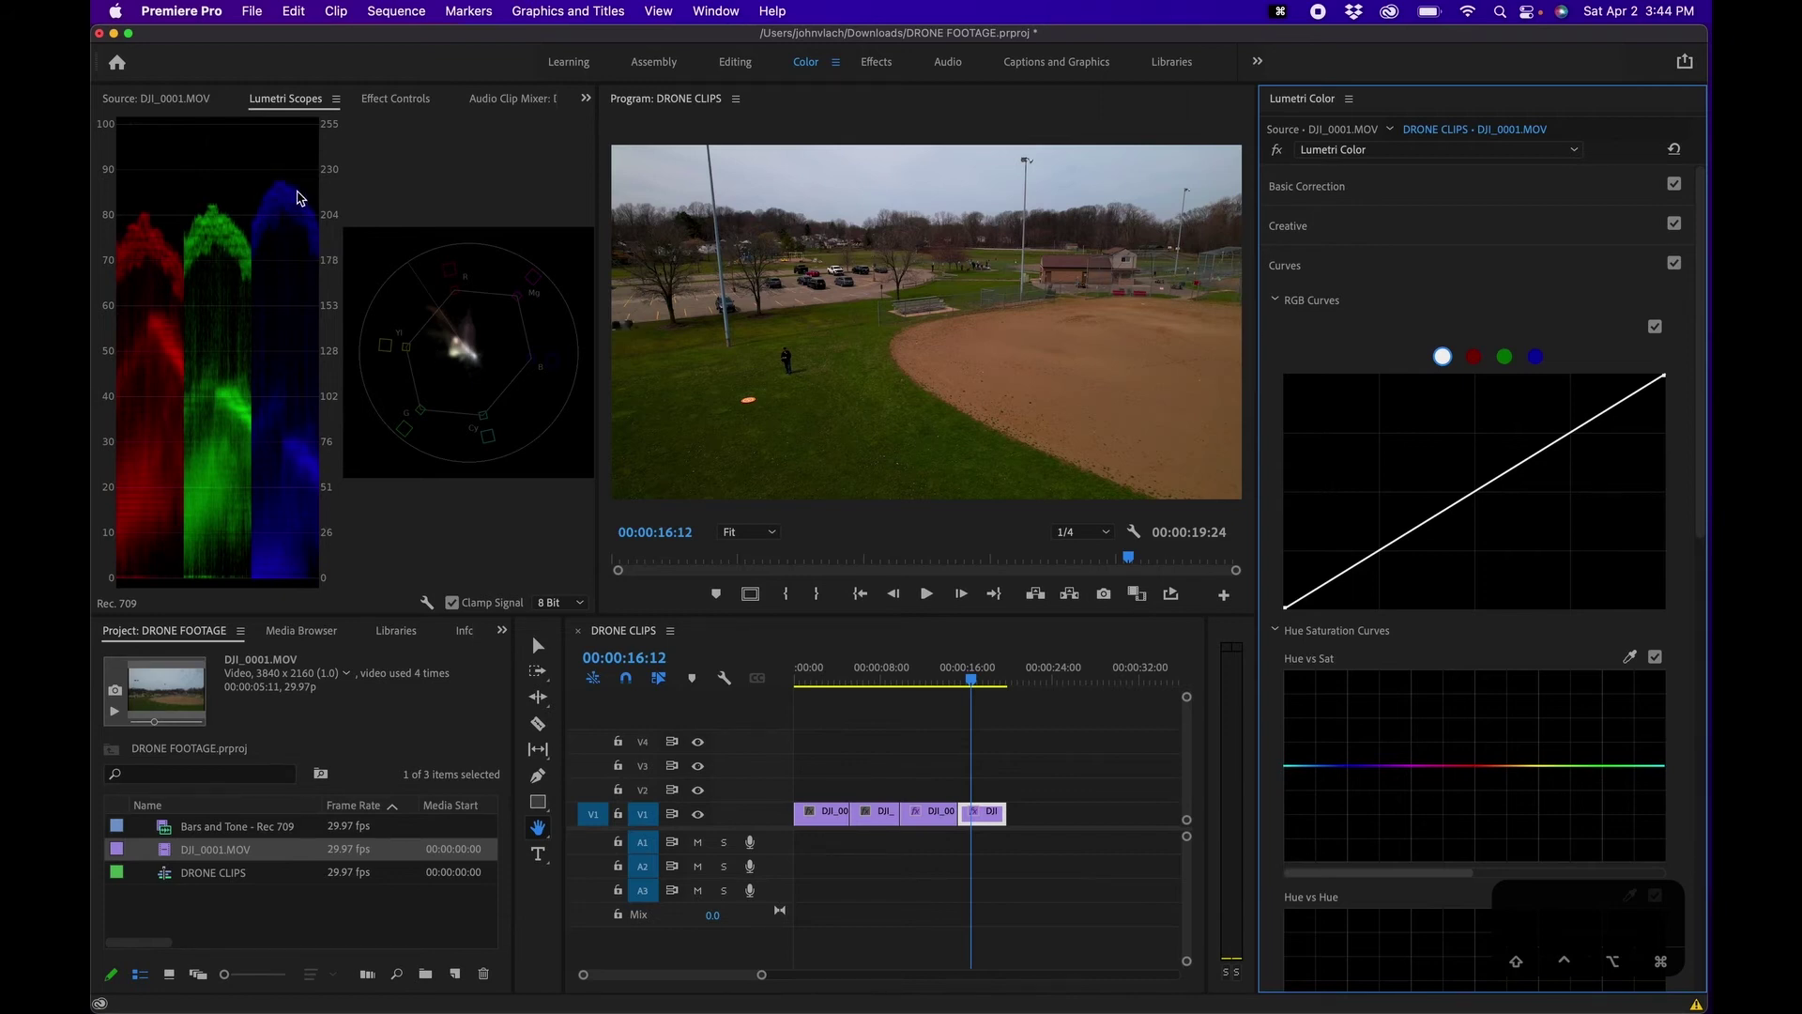
left_click(1535, 357)
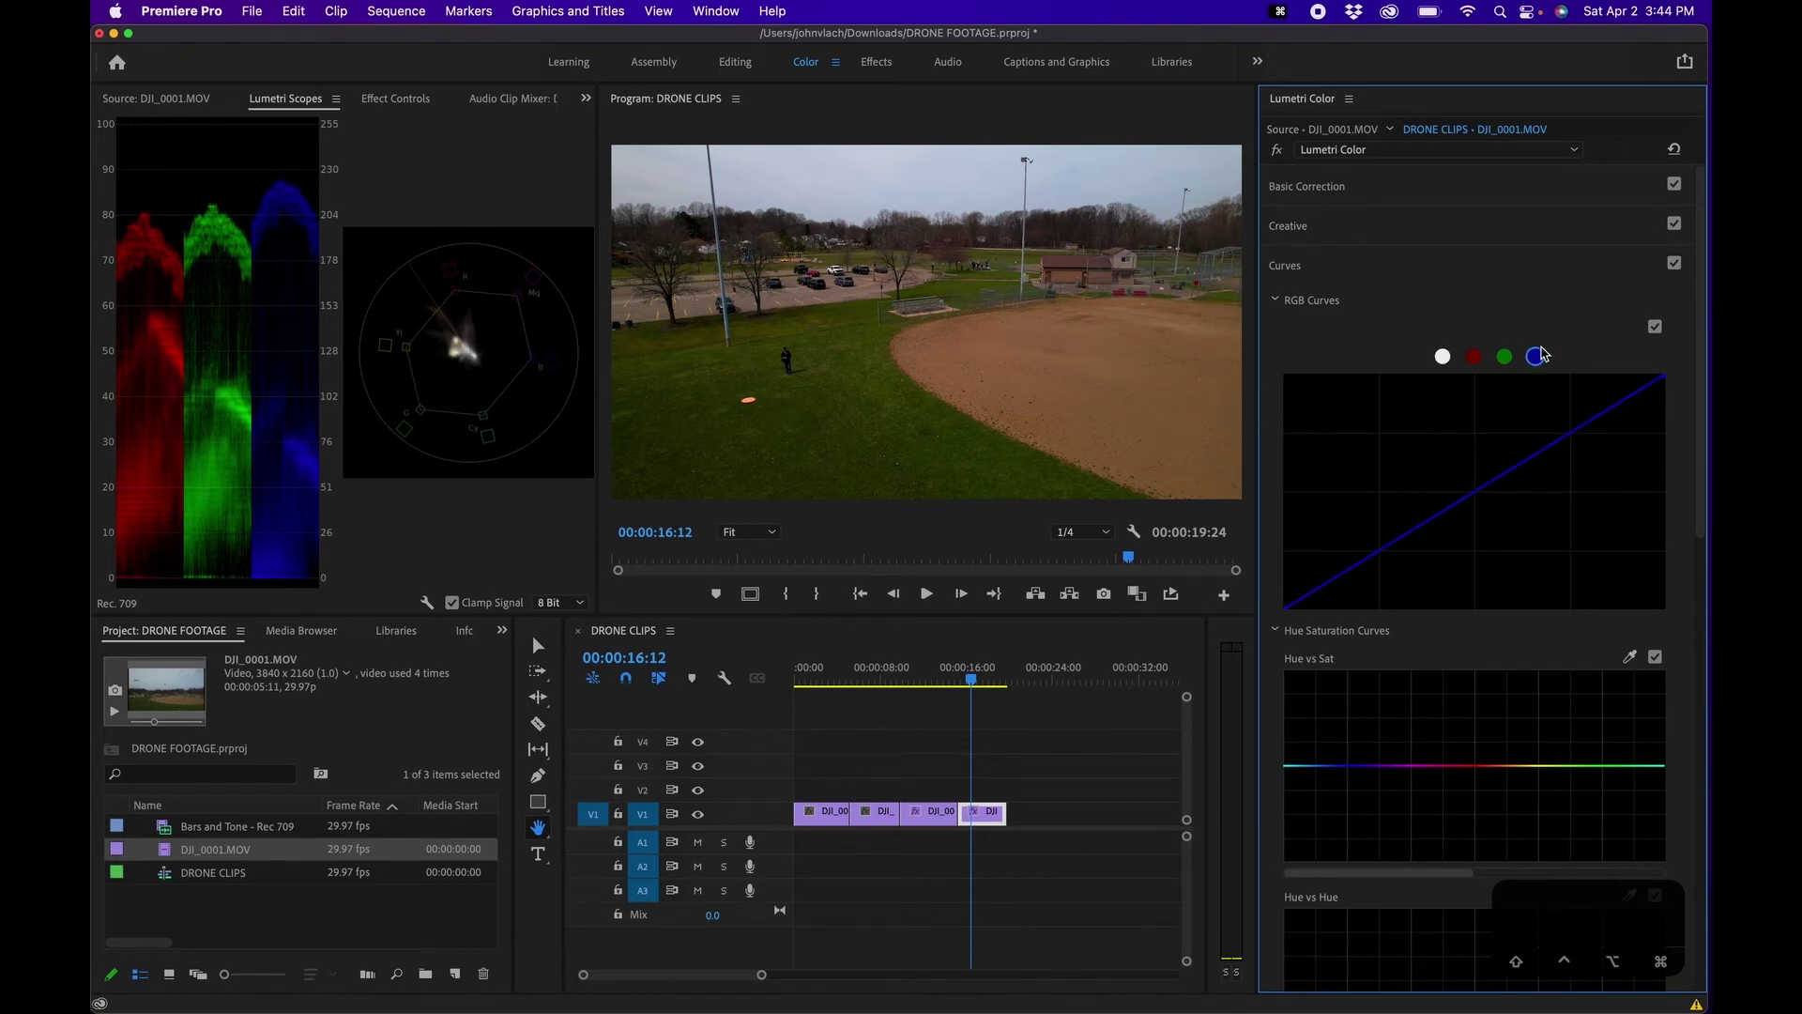
left_click_drag(1653, 385, 1663, 392)
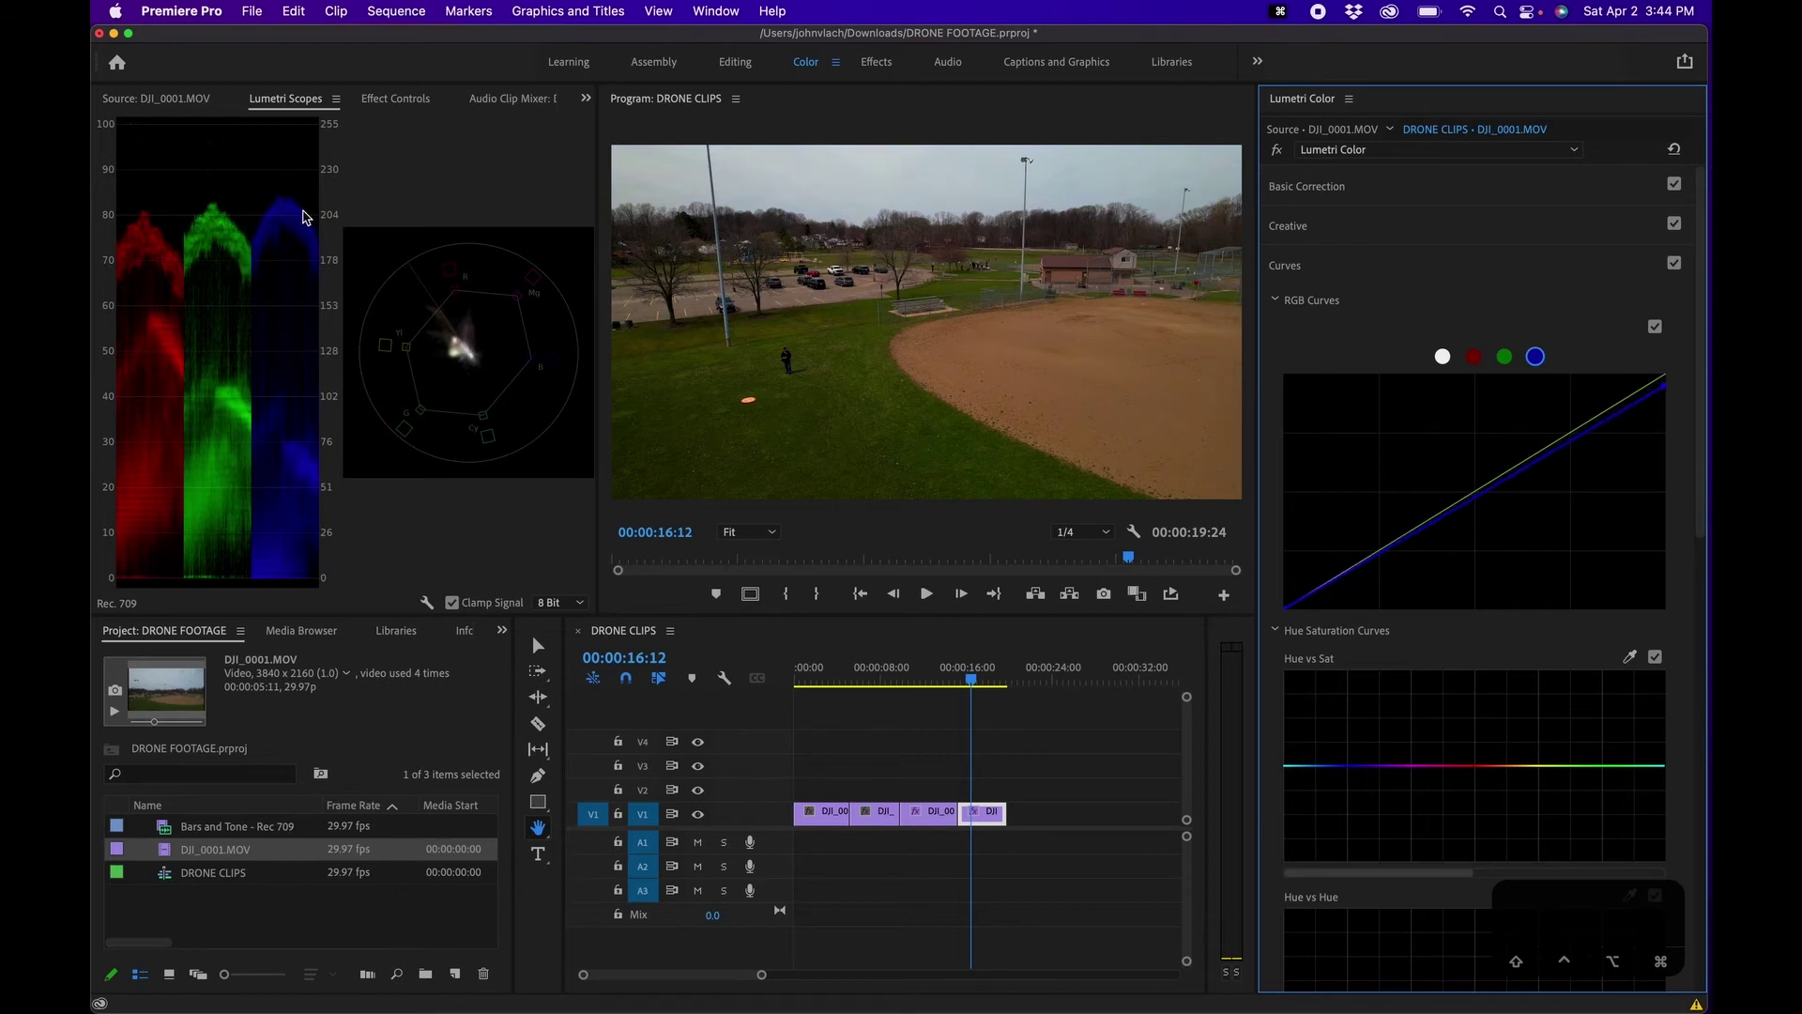
left_click(1475, 358)
left_click_drag(1664, 376, 1659, 373)
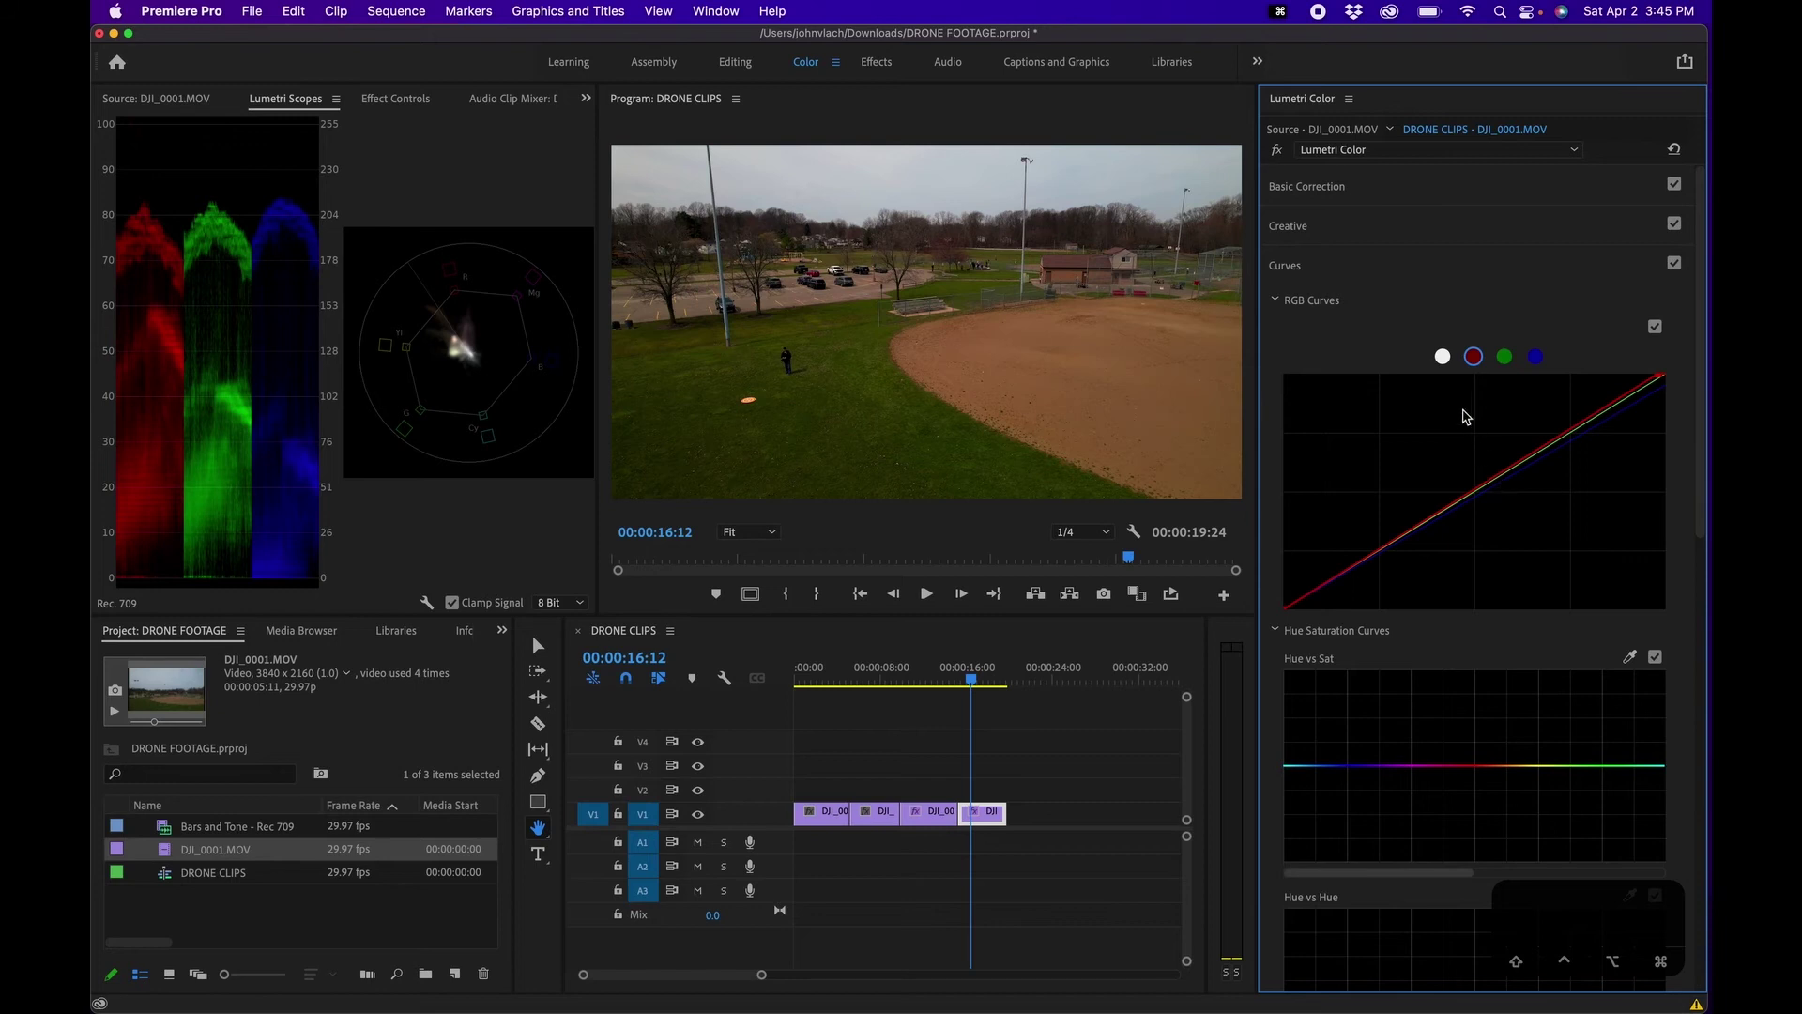
Lift the midtones of the white RGB curve, pull its highlights and shadows down slightly, and compare the image with and without the curves
left_click(1442, 357)
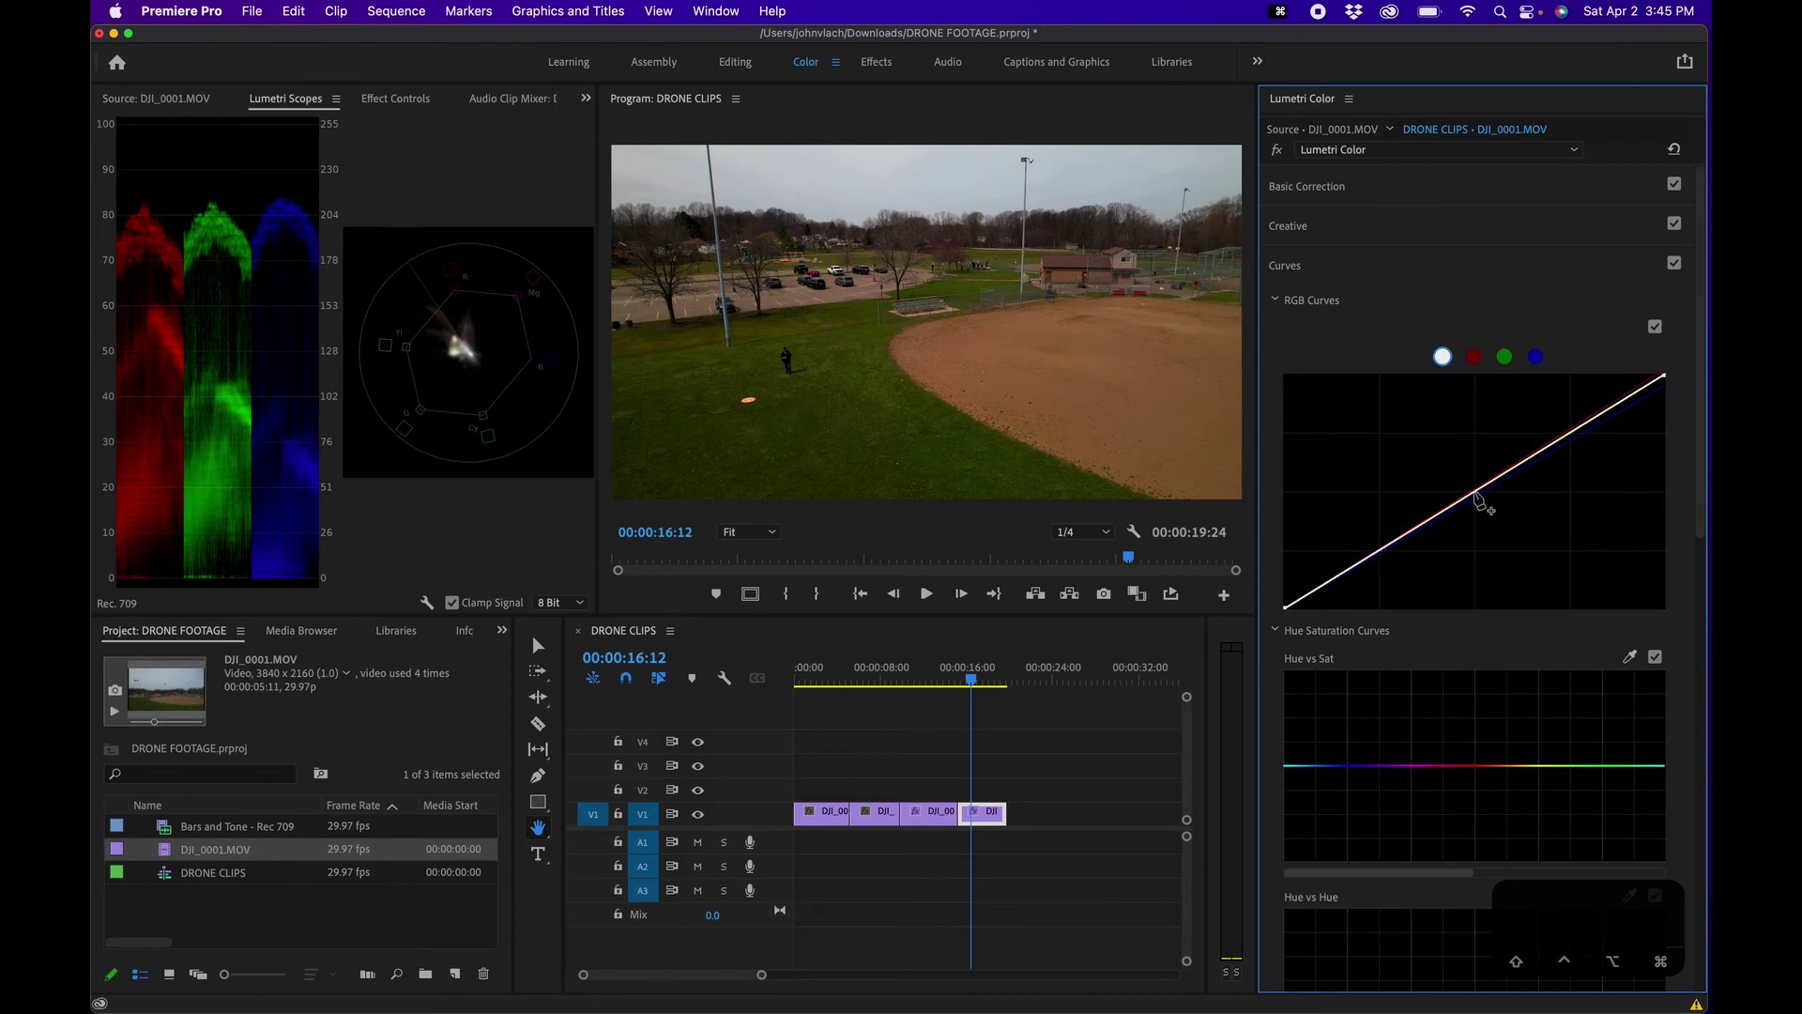
left_click_drag(1472, 492, 1464, 473)
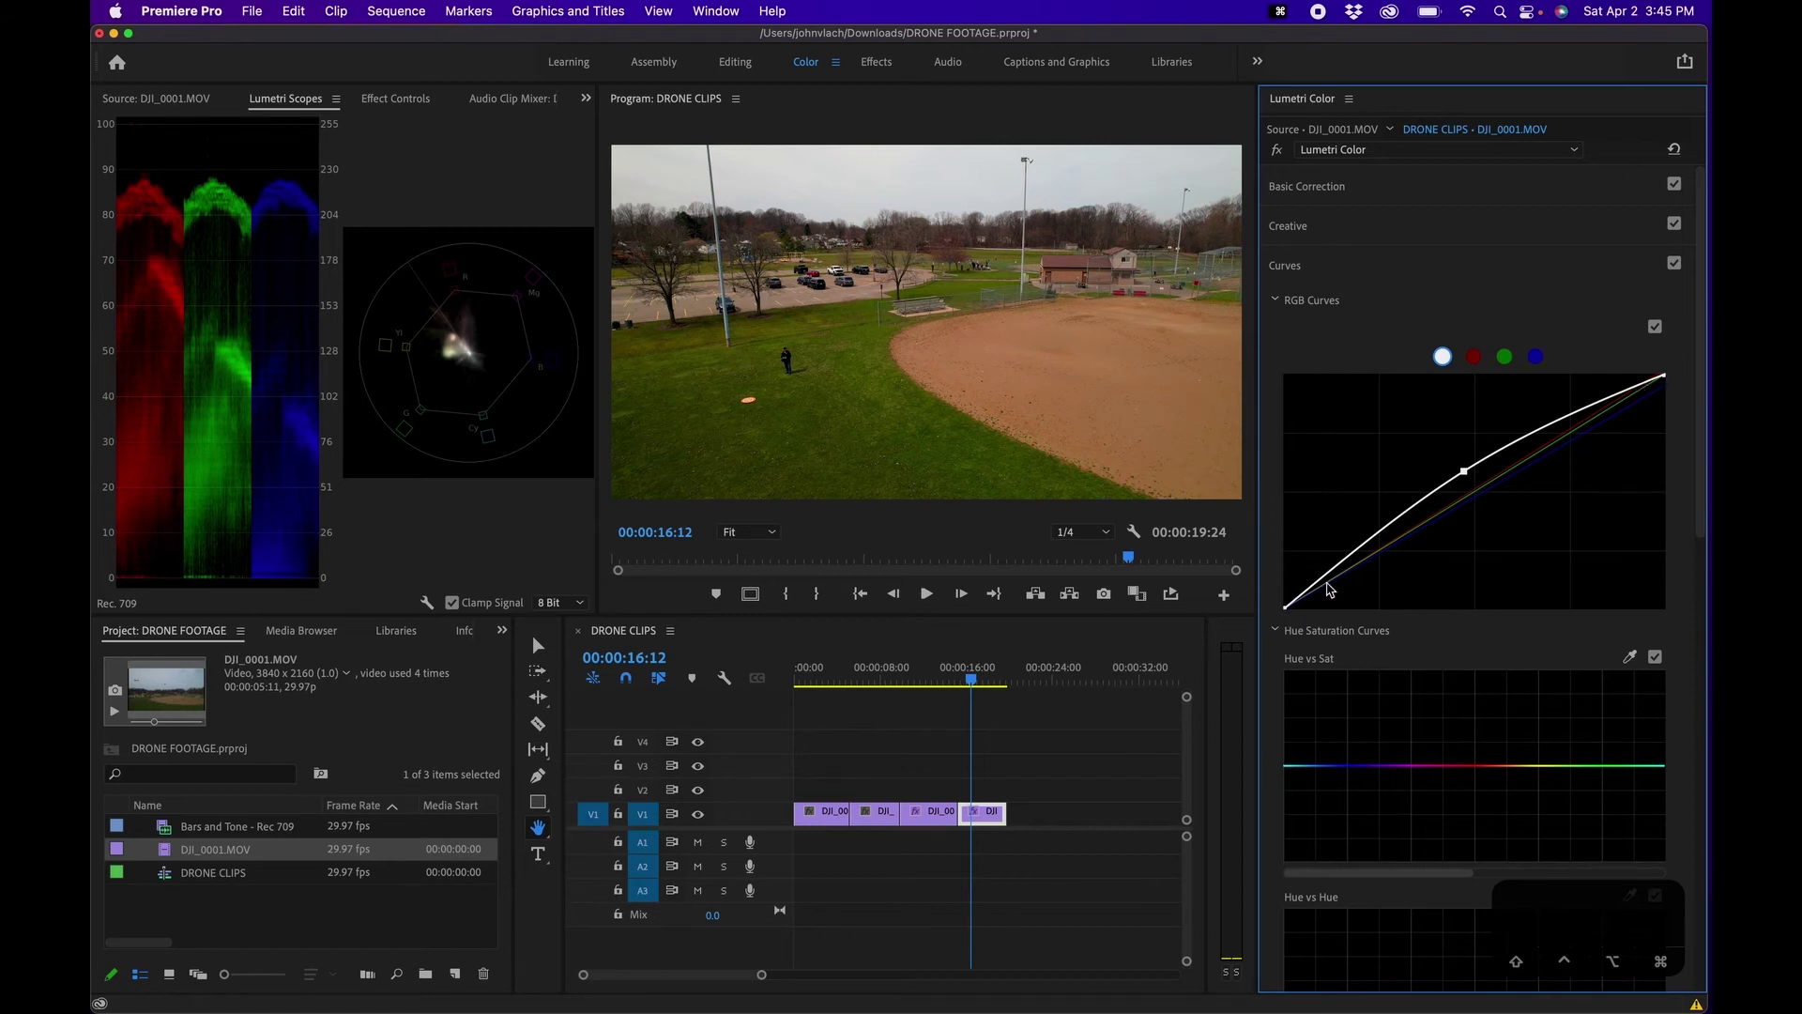
left_click_drag(1466, 474, 1467, 479)
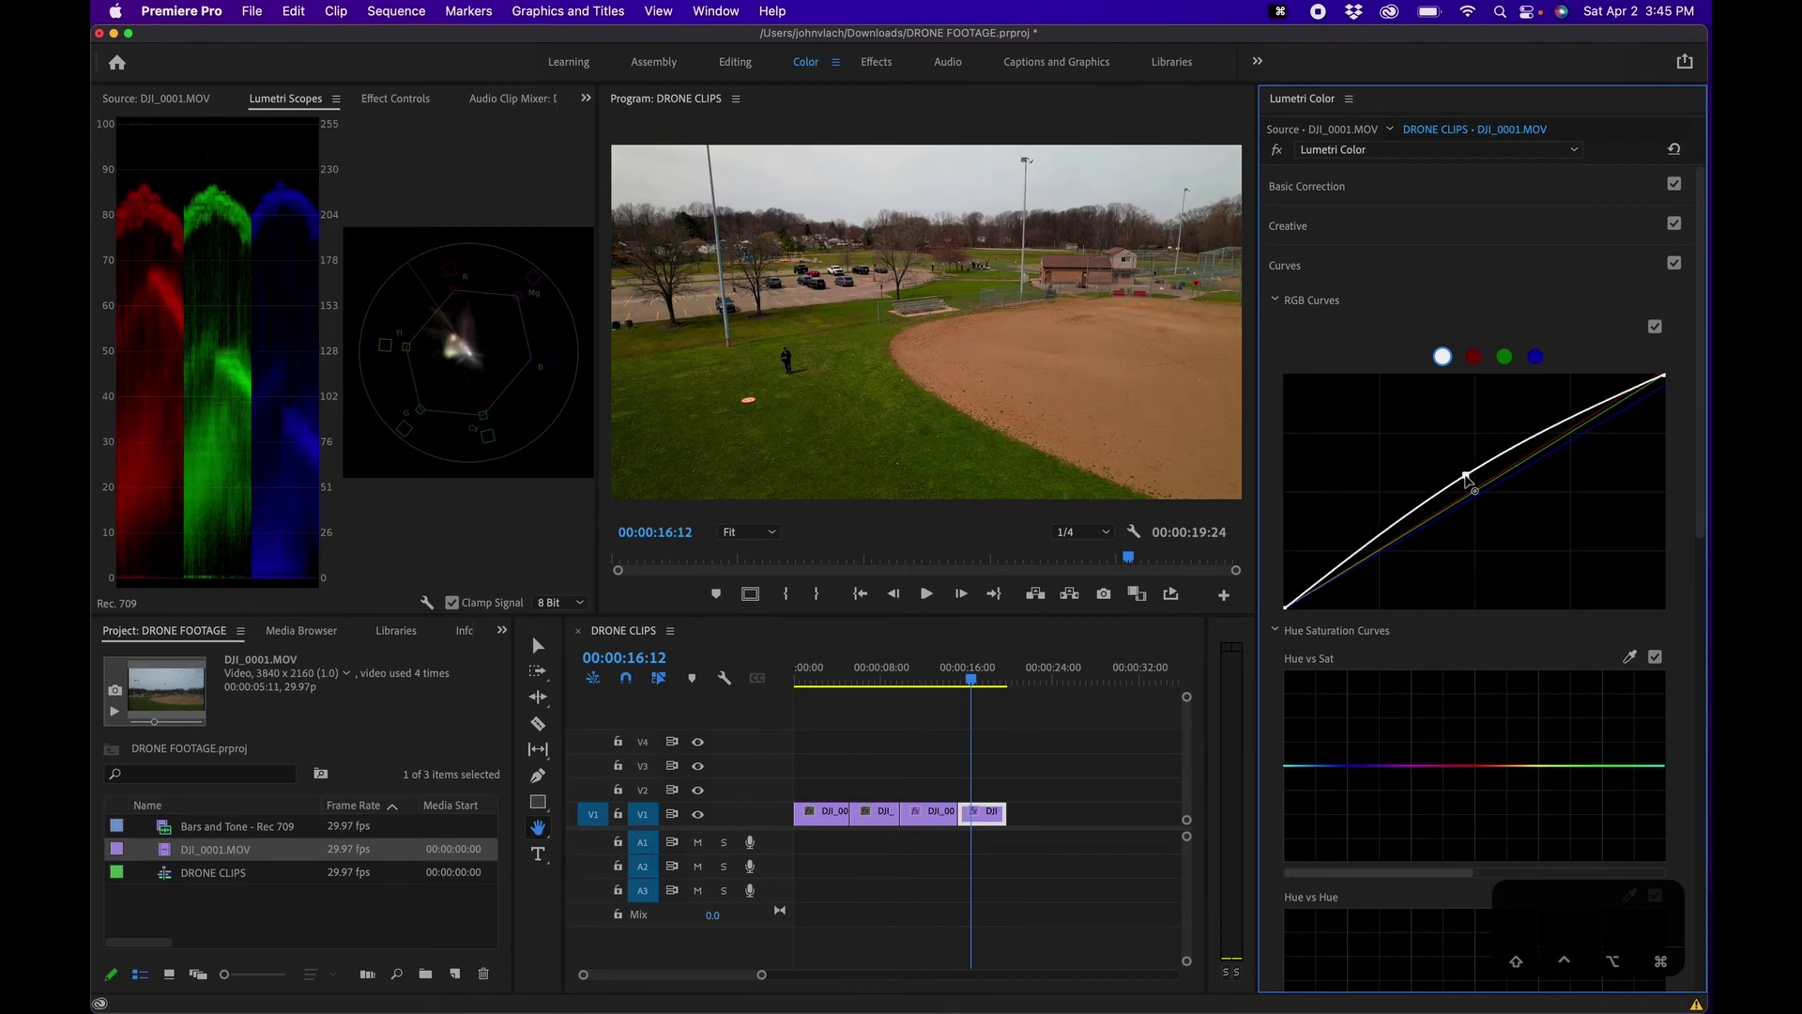
left_click_drag(1544, 428, 1548, 437)
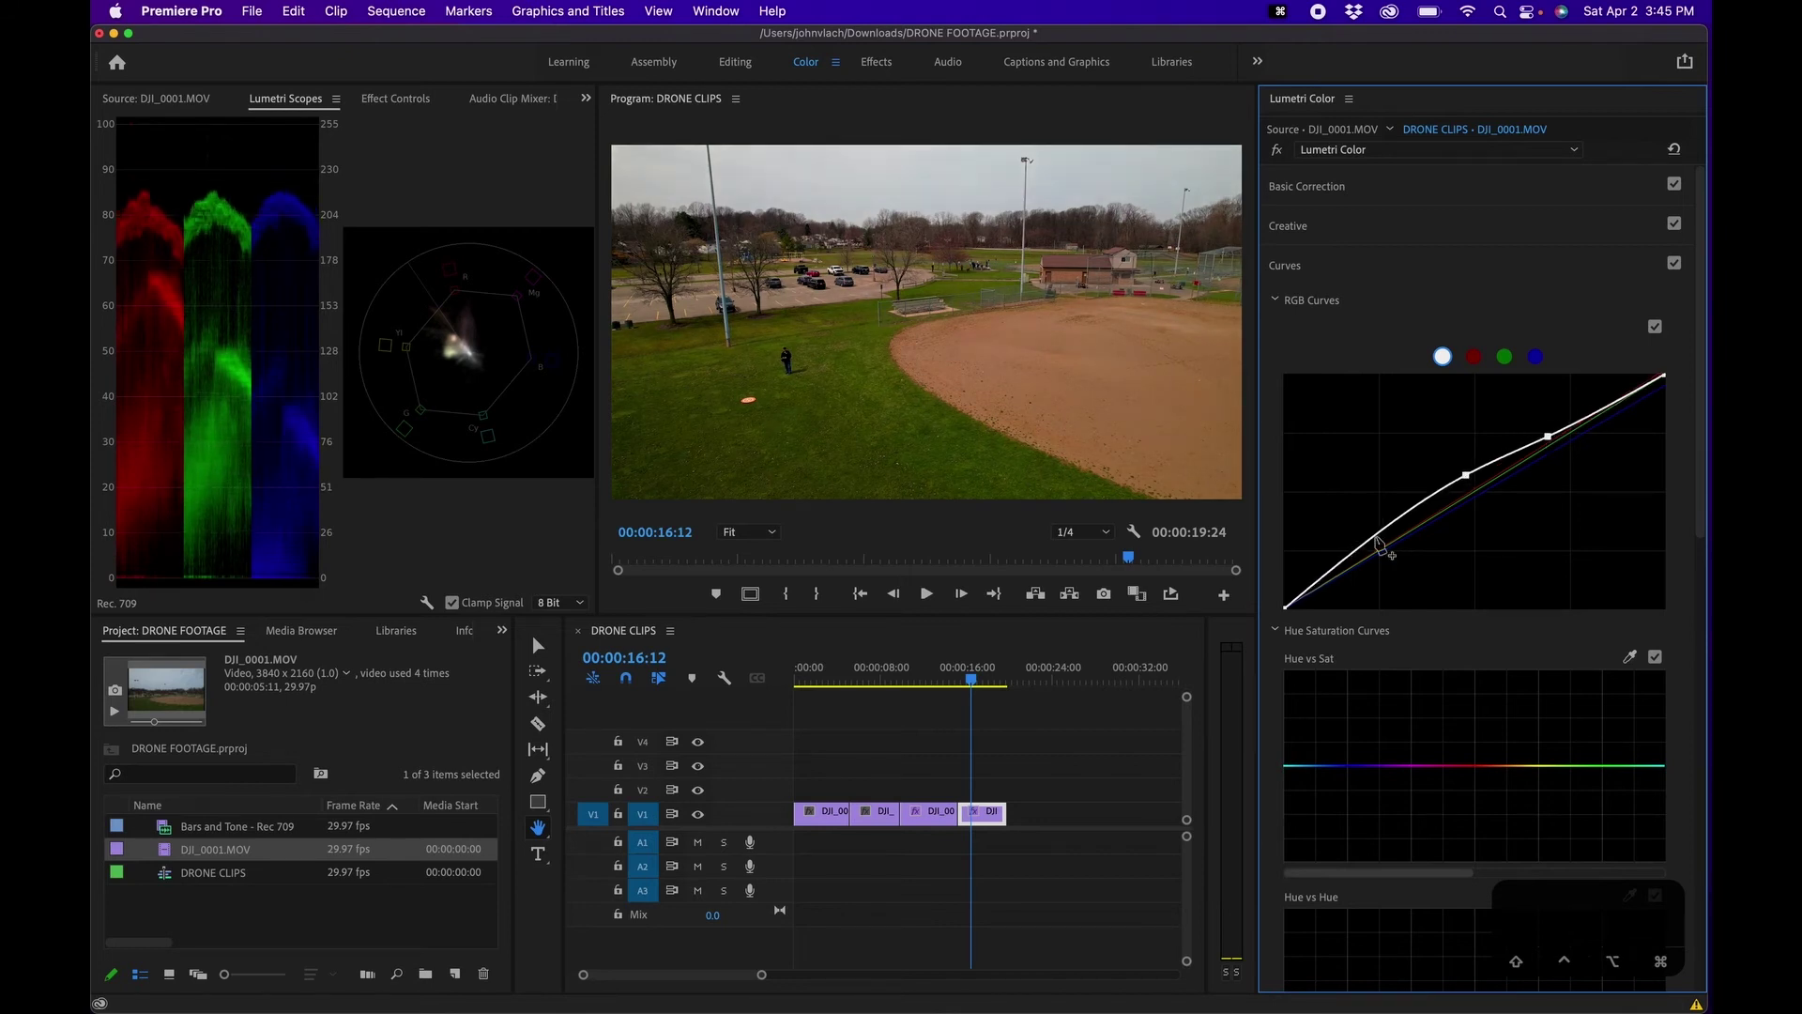
left_click_drag(1377, 540, 1376, 548)
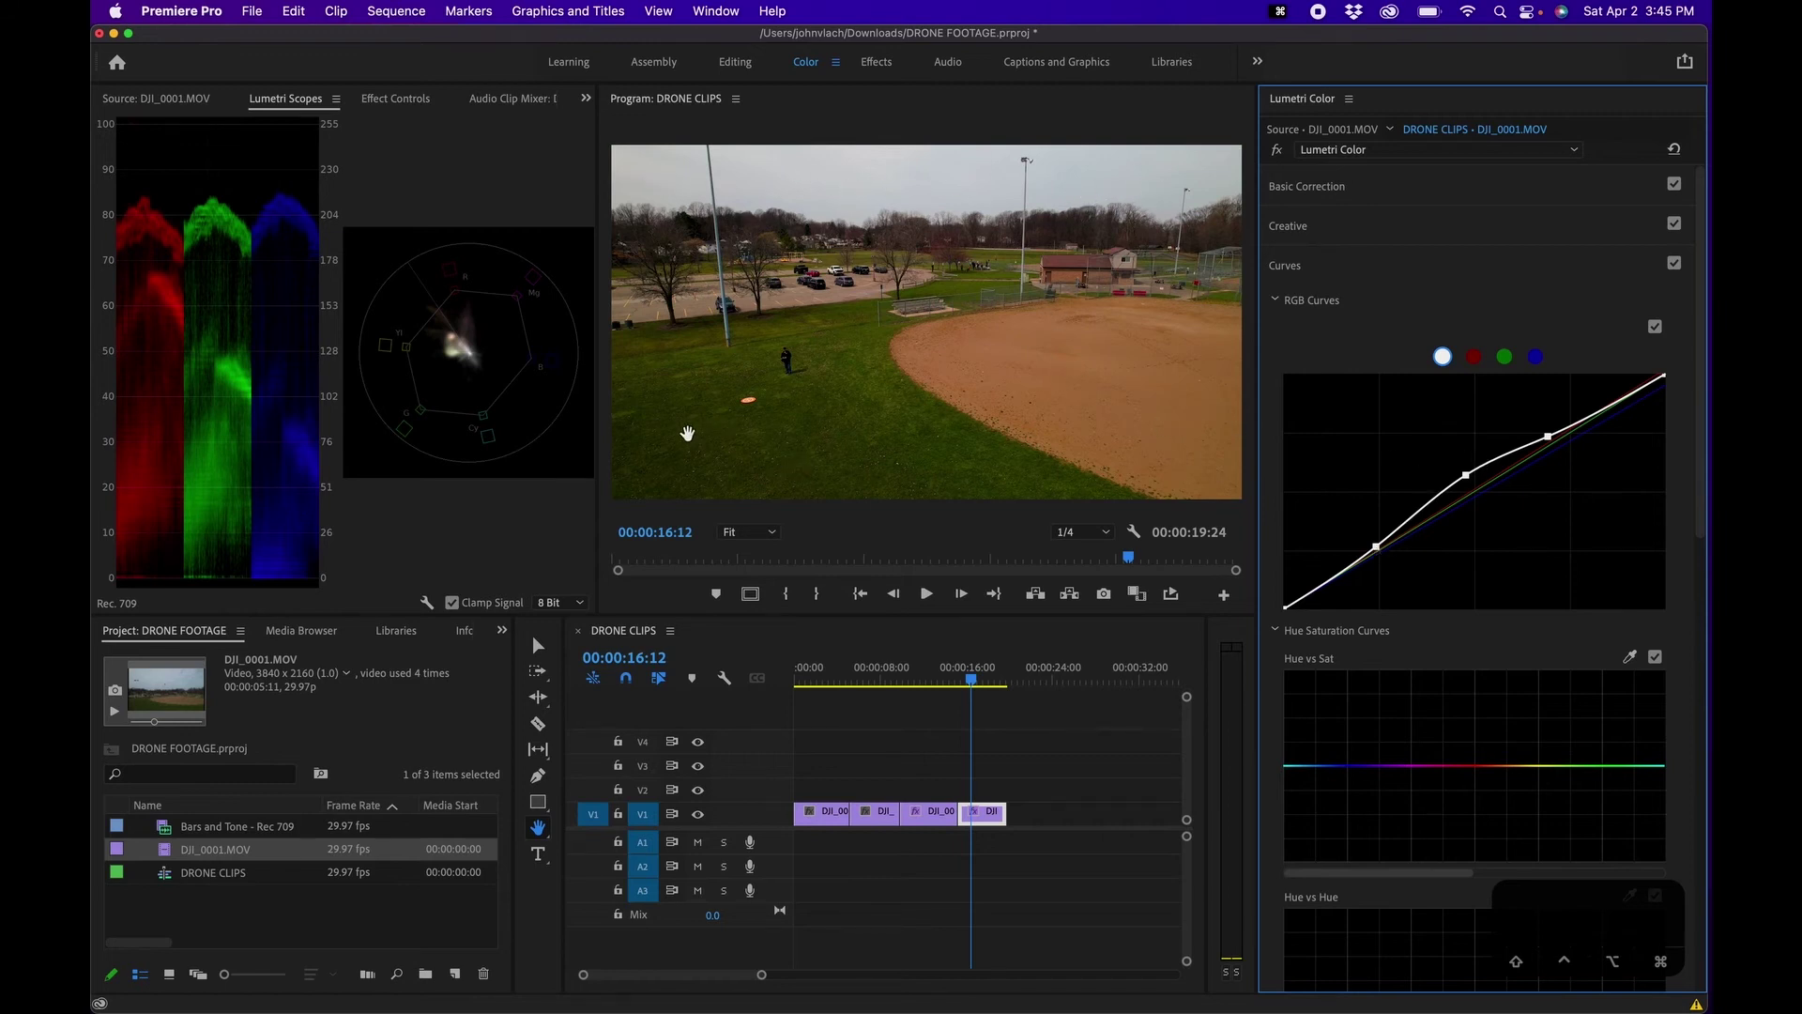
left_click(1657, 327)
left_click(1656, 327)
Sample the grass colour for the Hue vs Sat curve and raise the saturation of that yellow-green range
scroll(1500, 602, "down", 4)
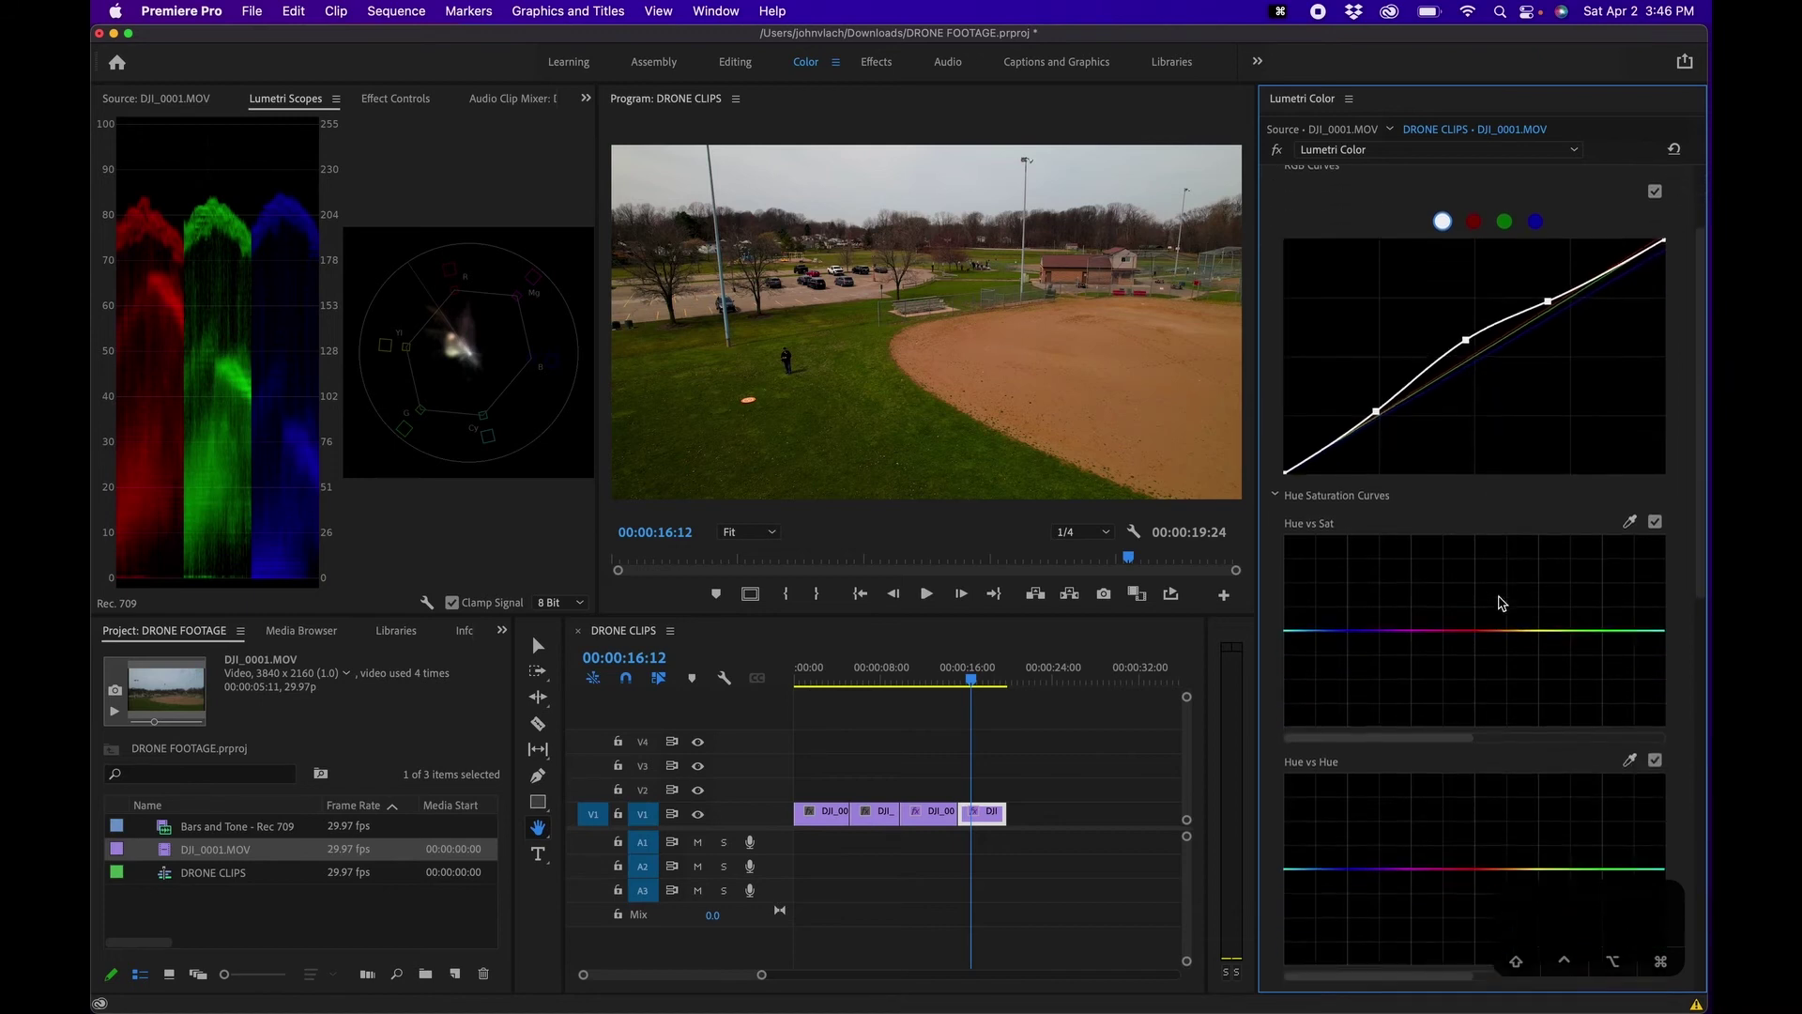
scroll(1500, 601, "down", 12)
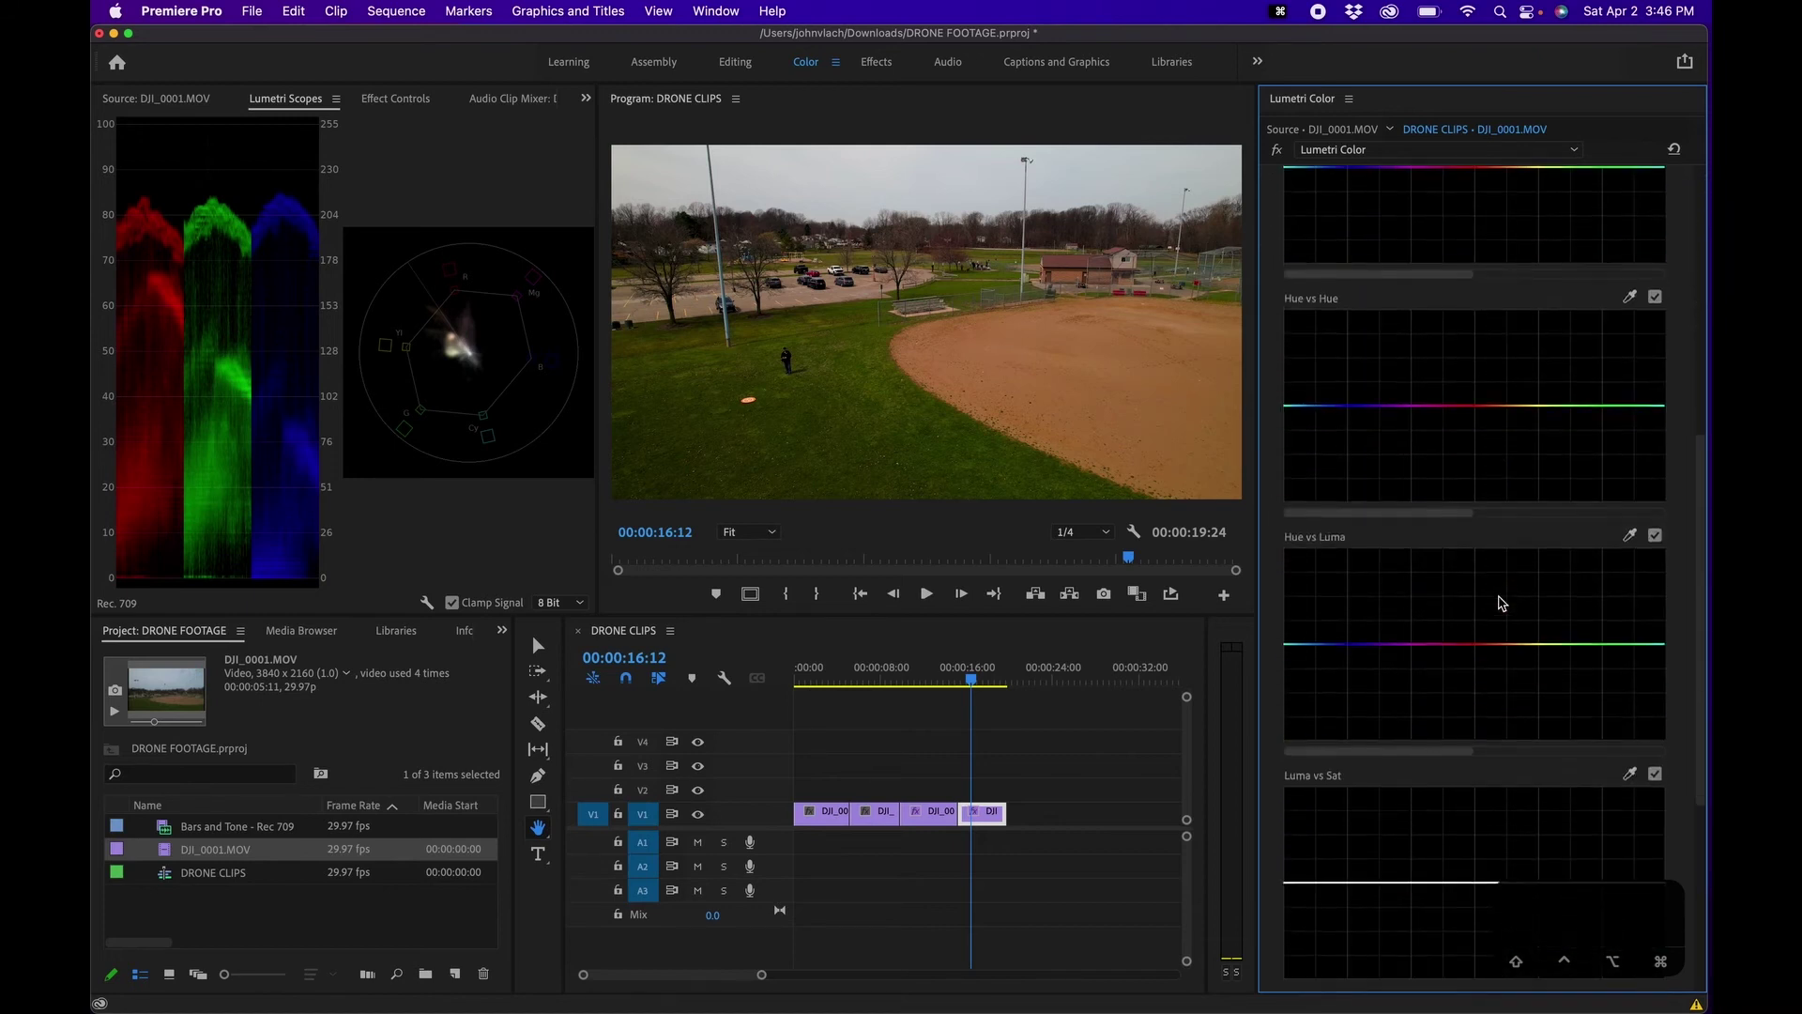
scroll(1500, 602, "up", 4)
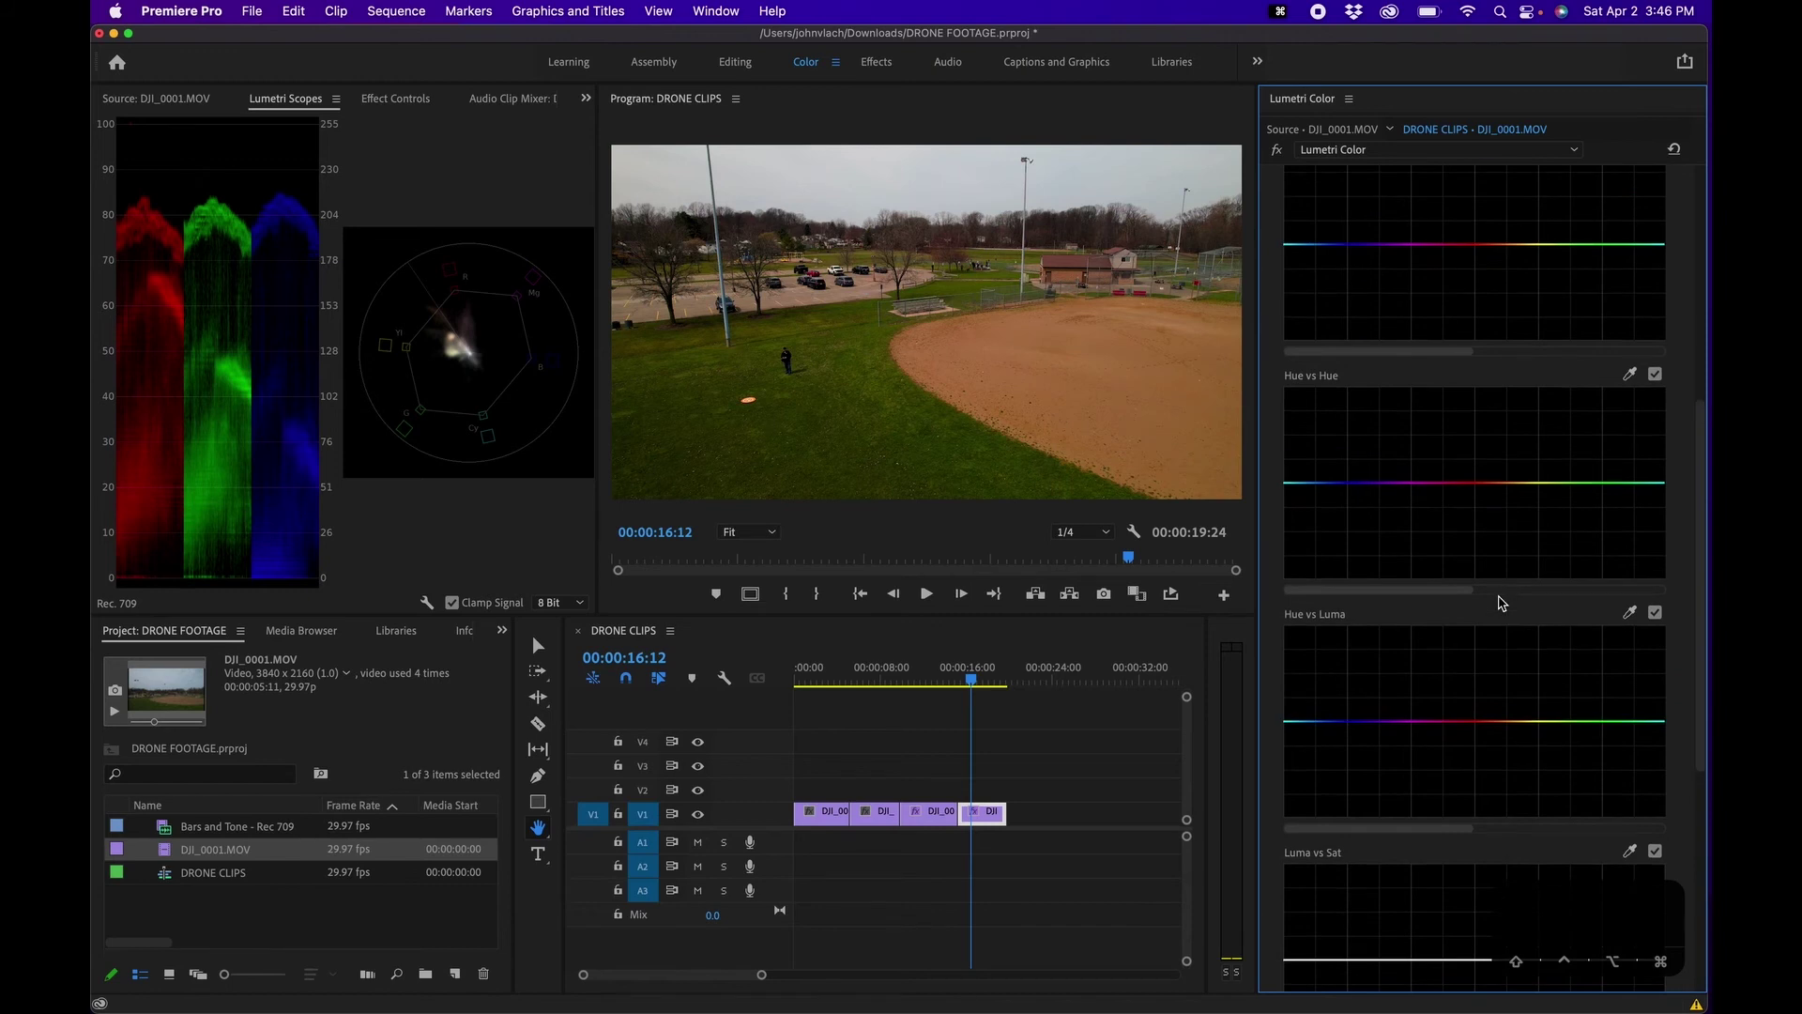
scroll(1500, 602, "up", 7)
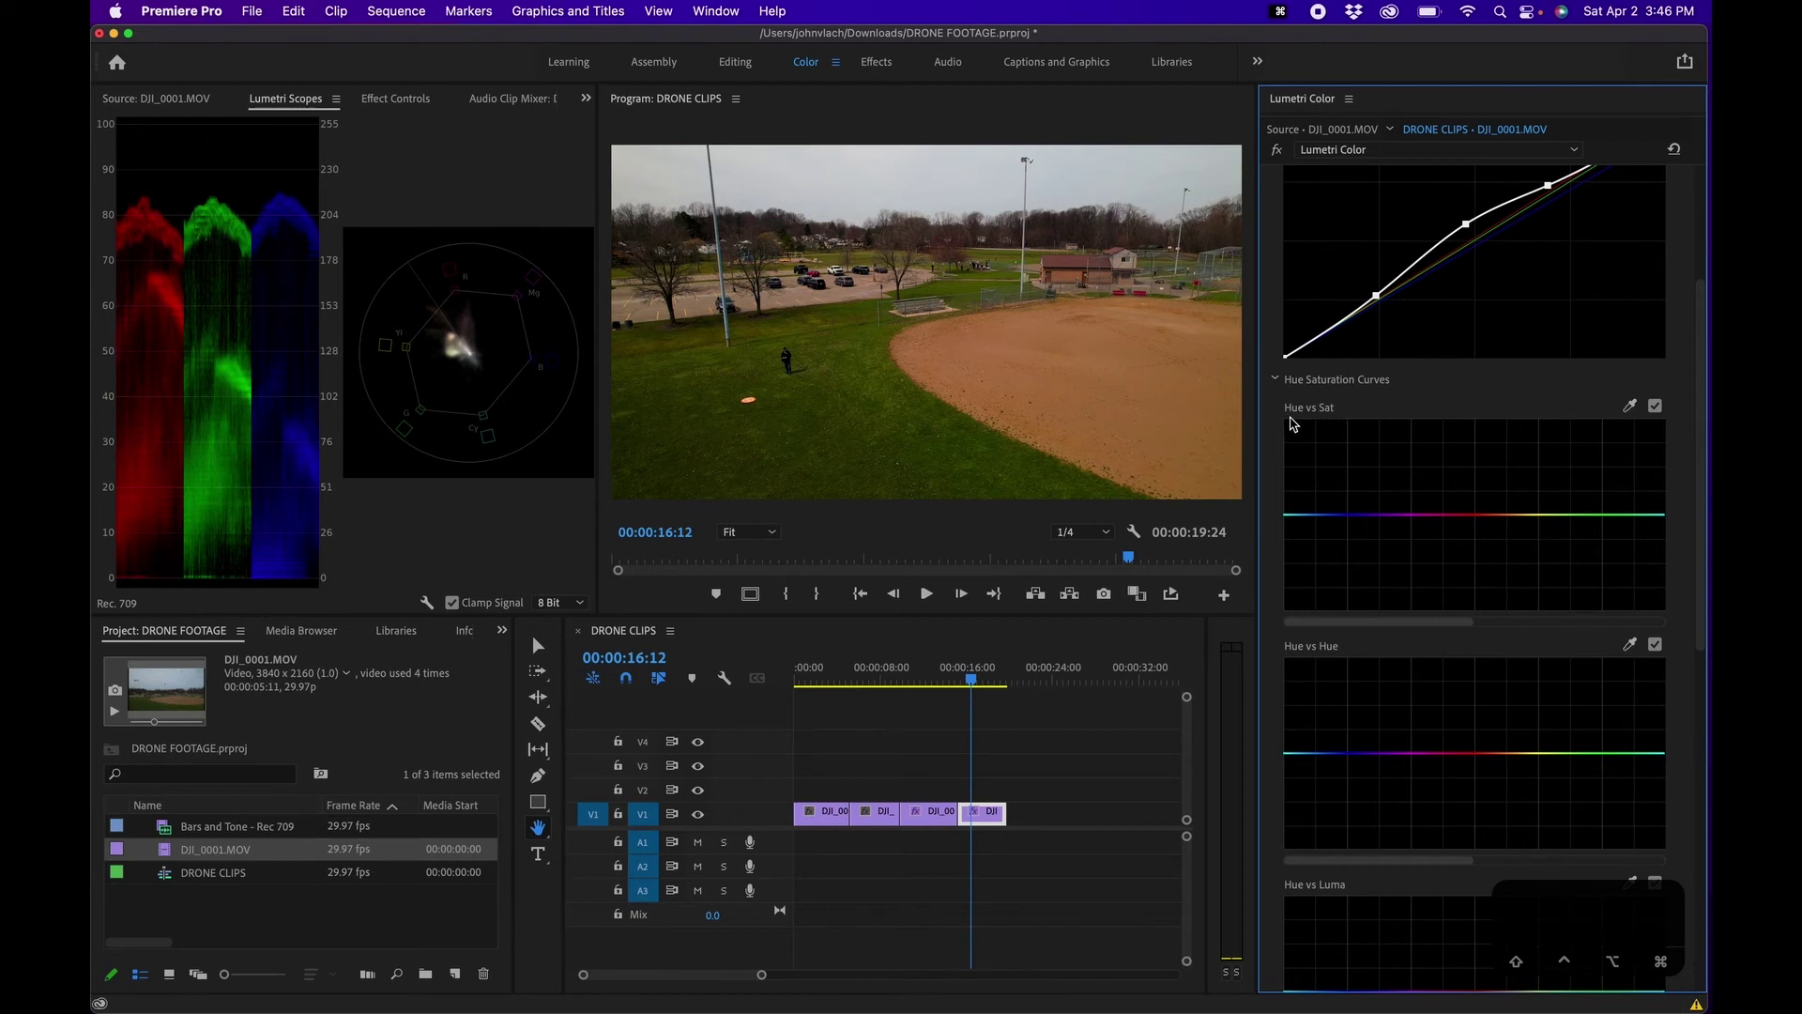
left_click(1631, 410)
left_click(849, 402)
left_click(1550, 515)
left_click_drag(1551, 513, 1552, 497)
left_click_drag(1559, 509, 1556, 501)
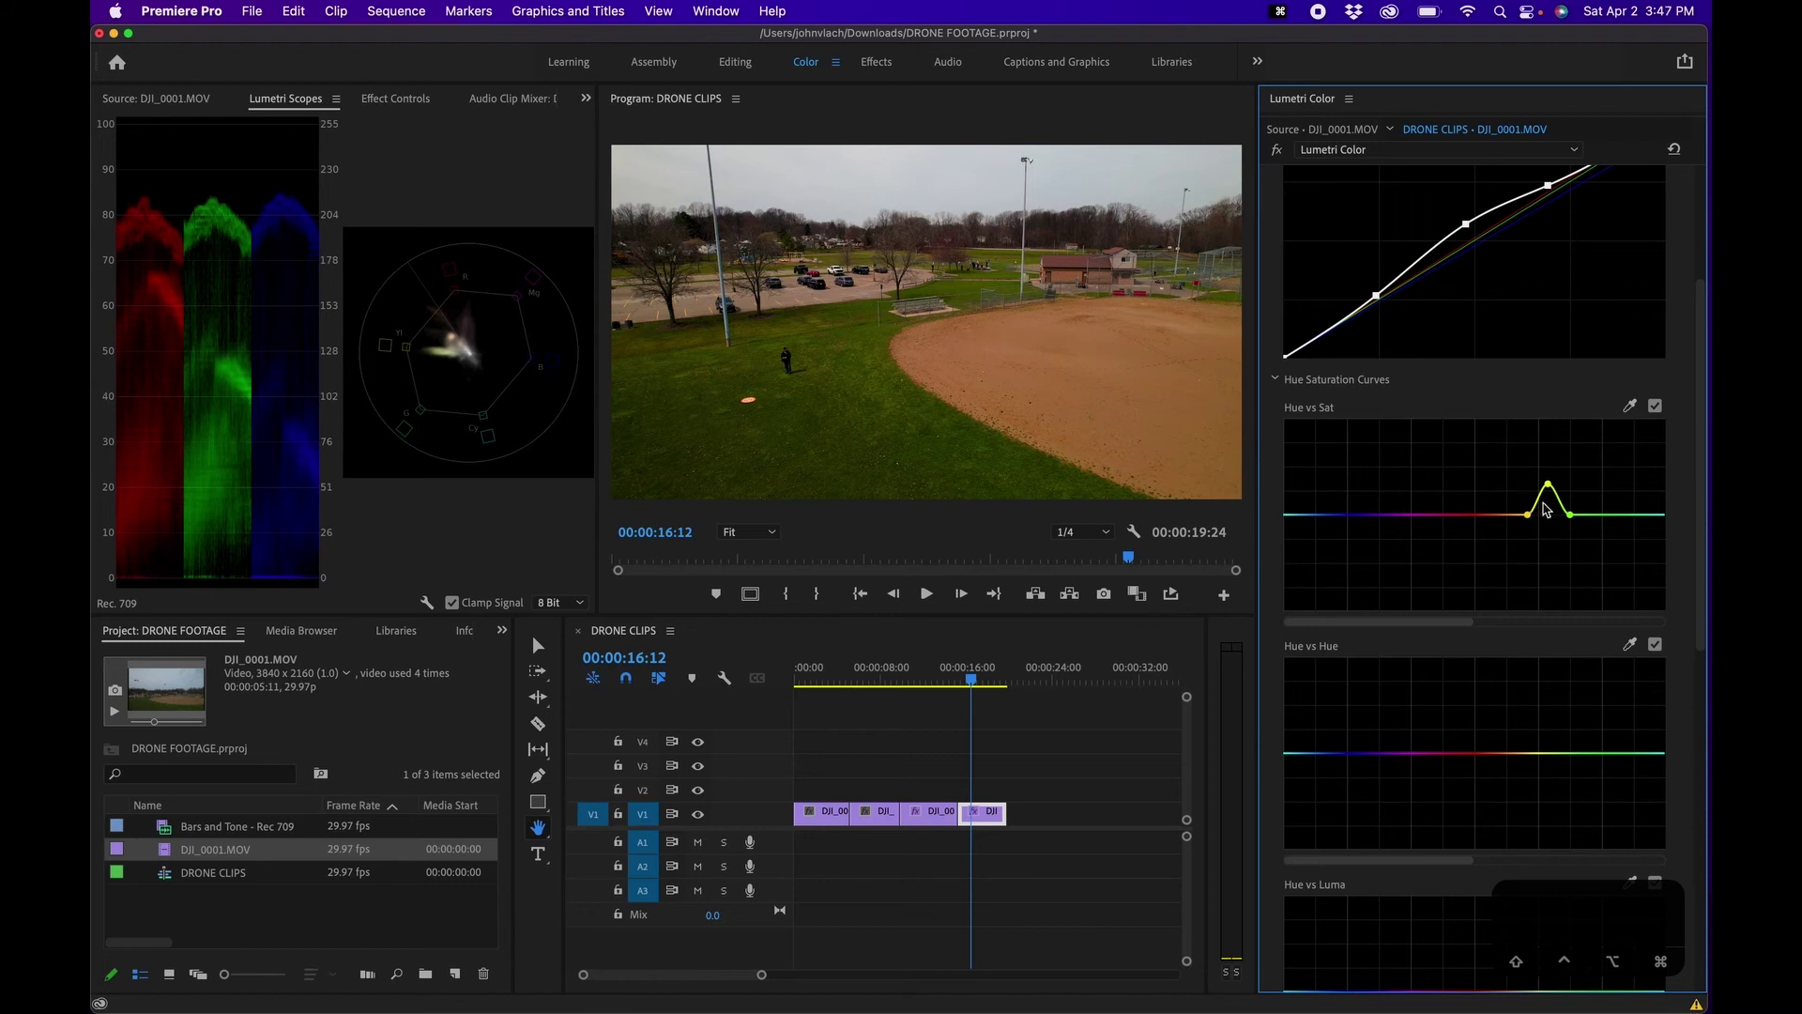
Widen the raised yellow-green range on the Hue vs Sat curve, and compare the image with and without this curve
mouse_move(1528, 518)
left_mouse_down()
mouse_move(1463, 518)
mouse_move(1589, 522)
mouse_move(1552, 484)
left_mouse_up()
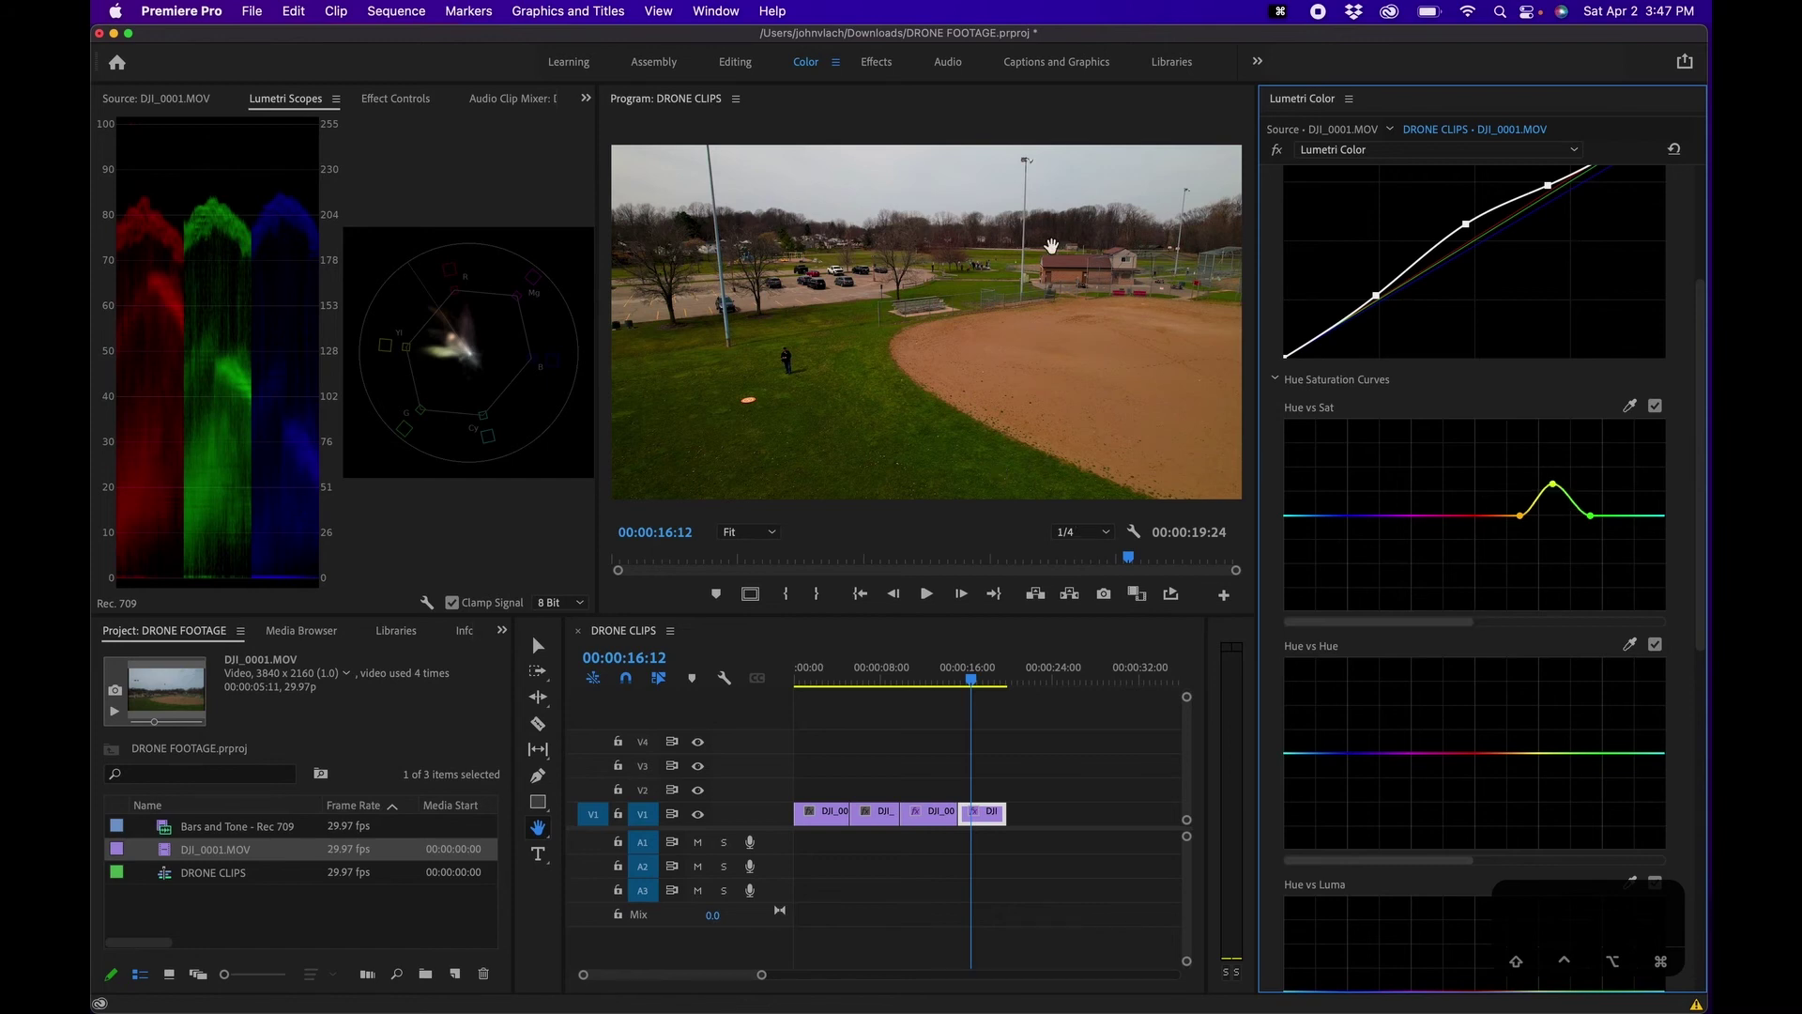
left_click(1654, 408)
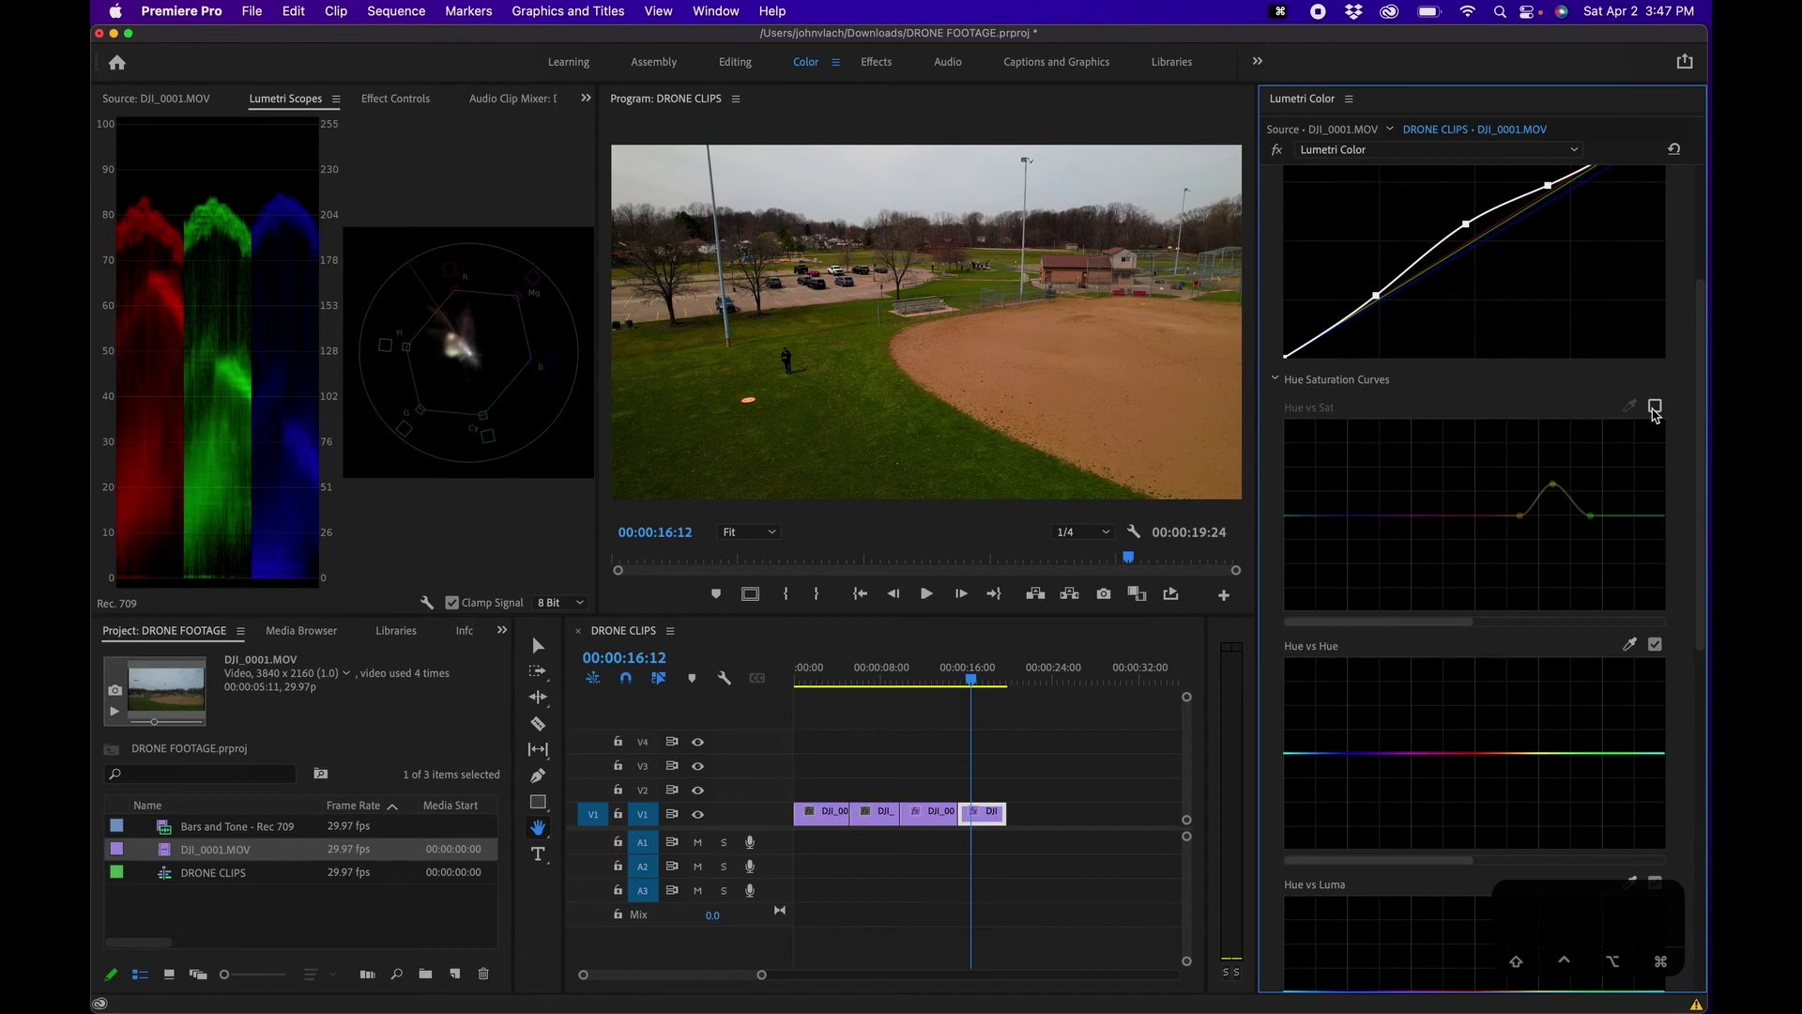
left_click(1654, 408)
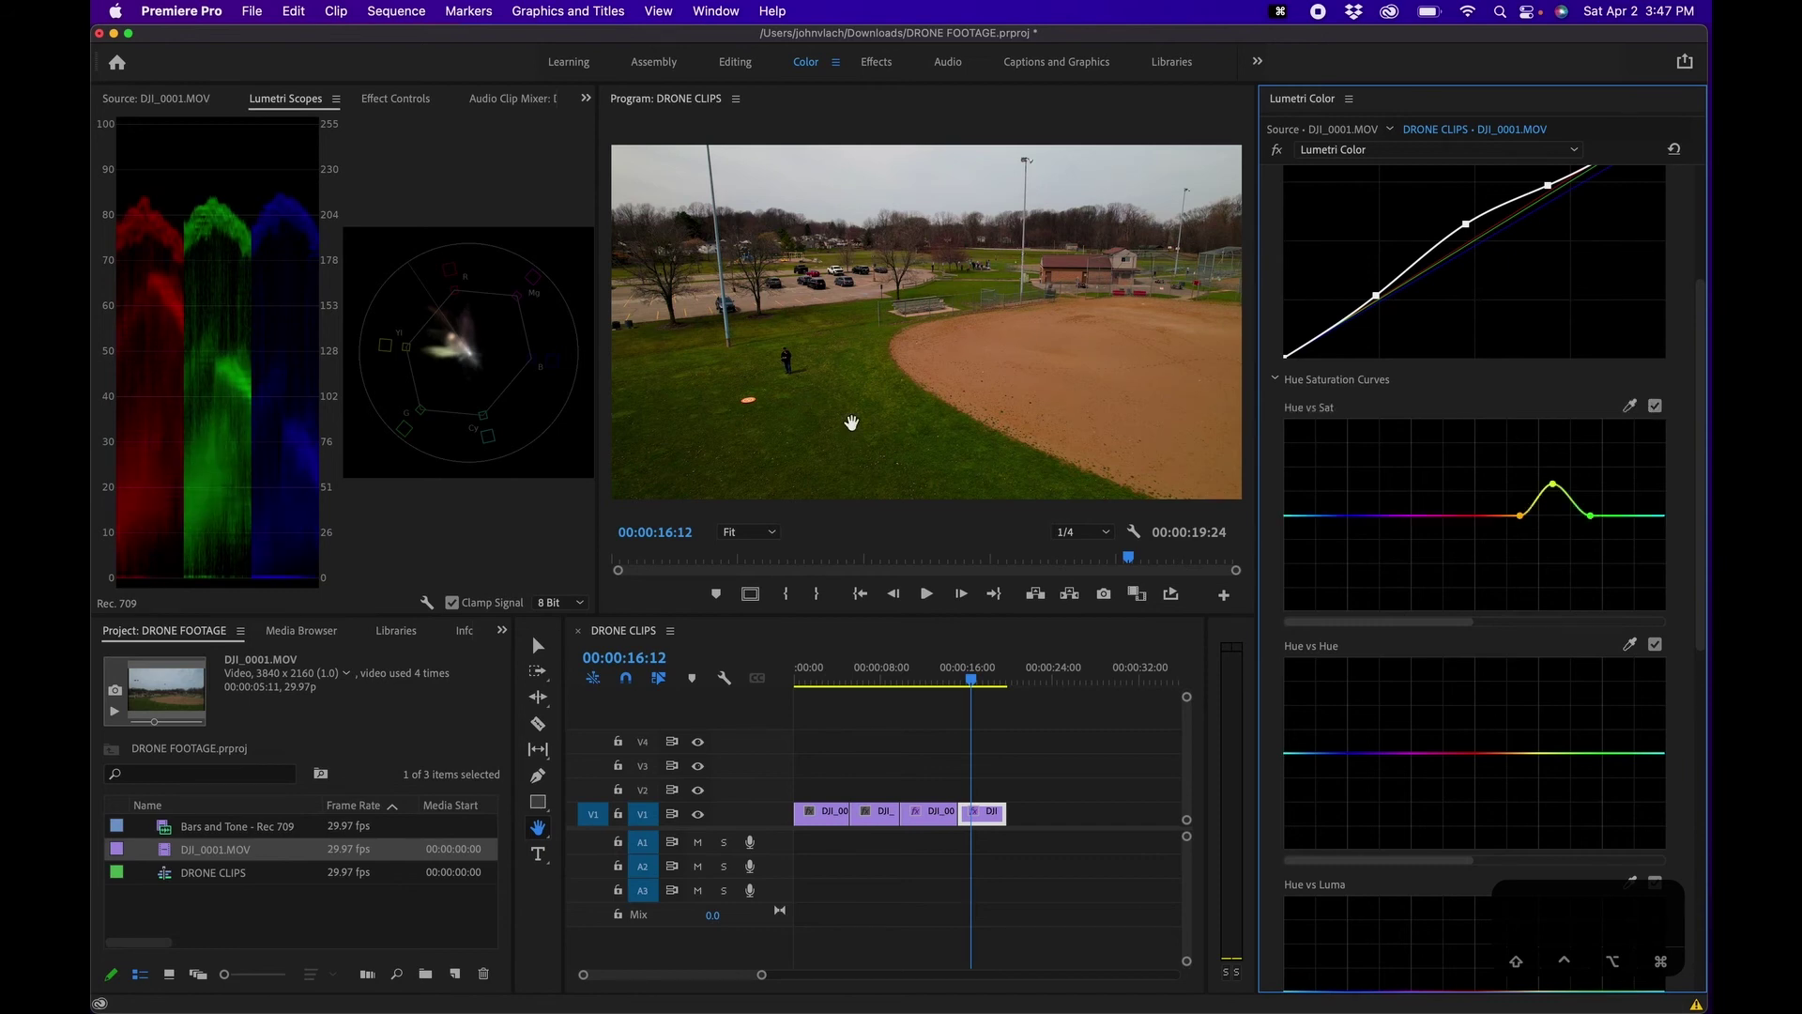
Close the Curves section and copy the Lumetri Color effect from the last timeline clip's effect settings
scroll(1323, 268, "up", 5)
left_click(1302, 268)
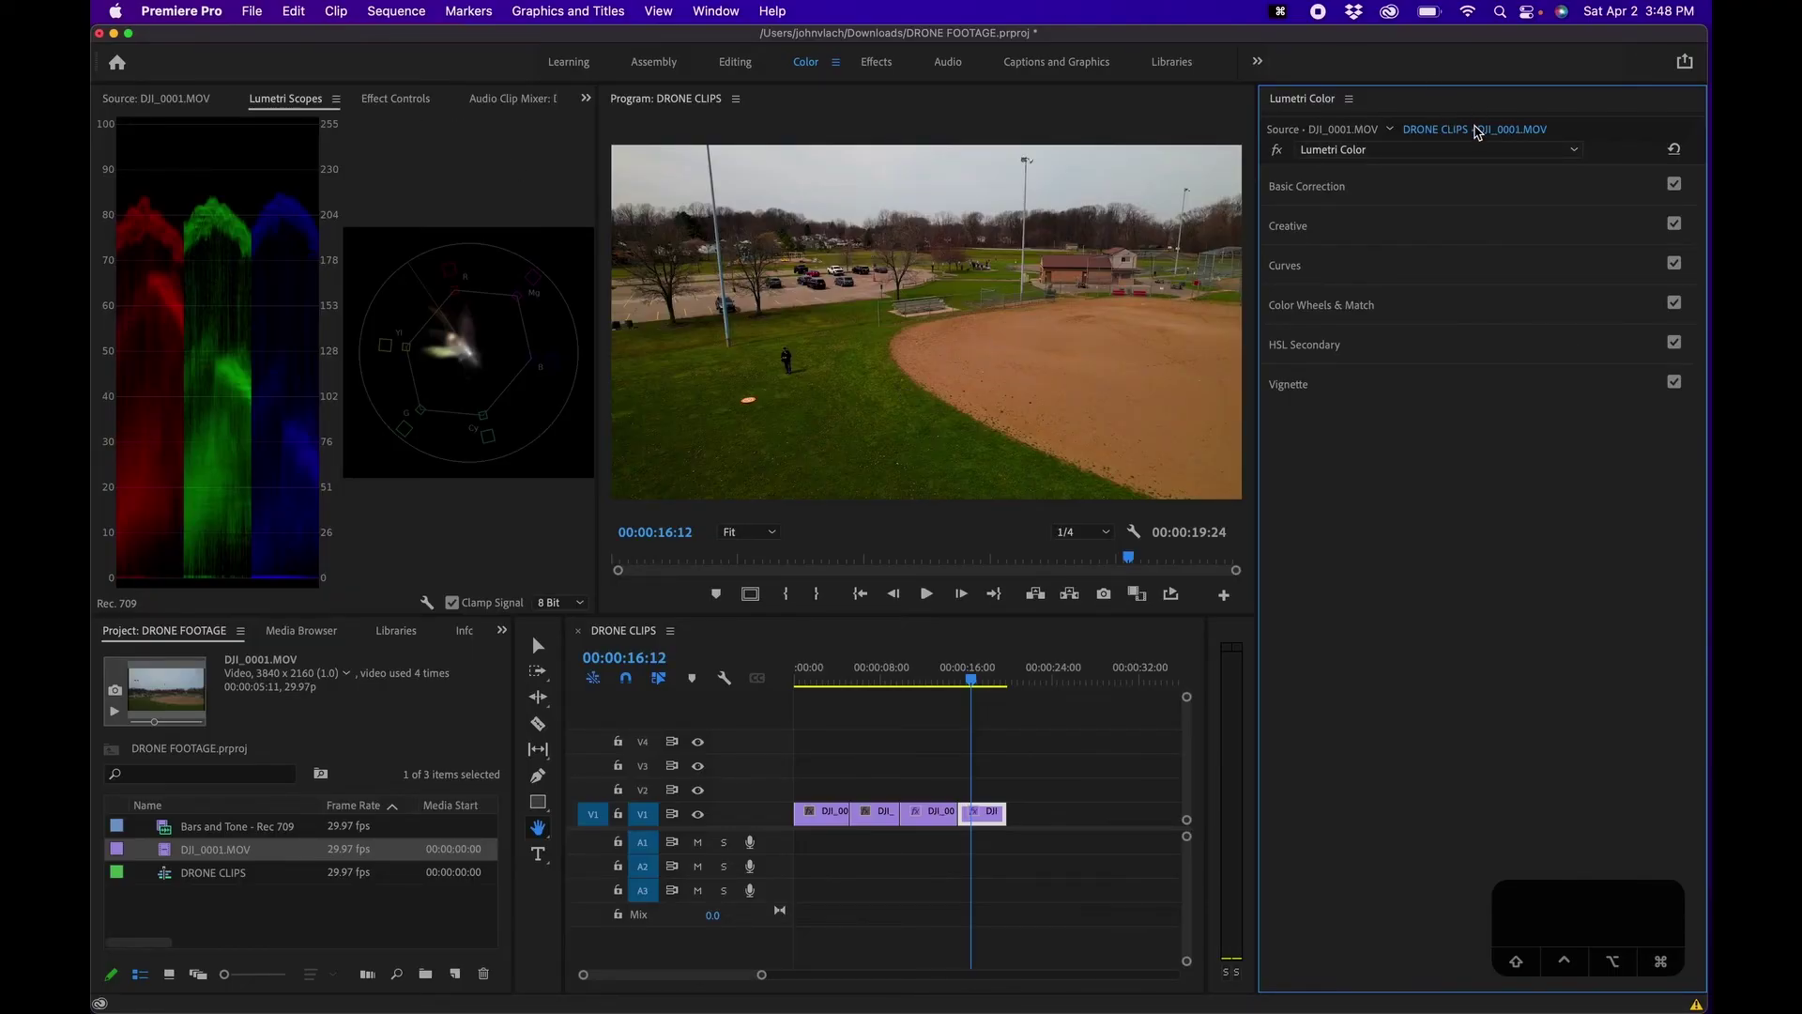
left_click(990, 814)
key("v")
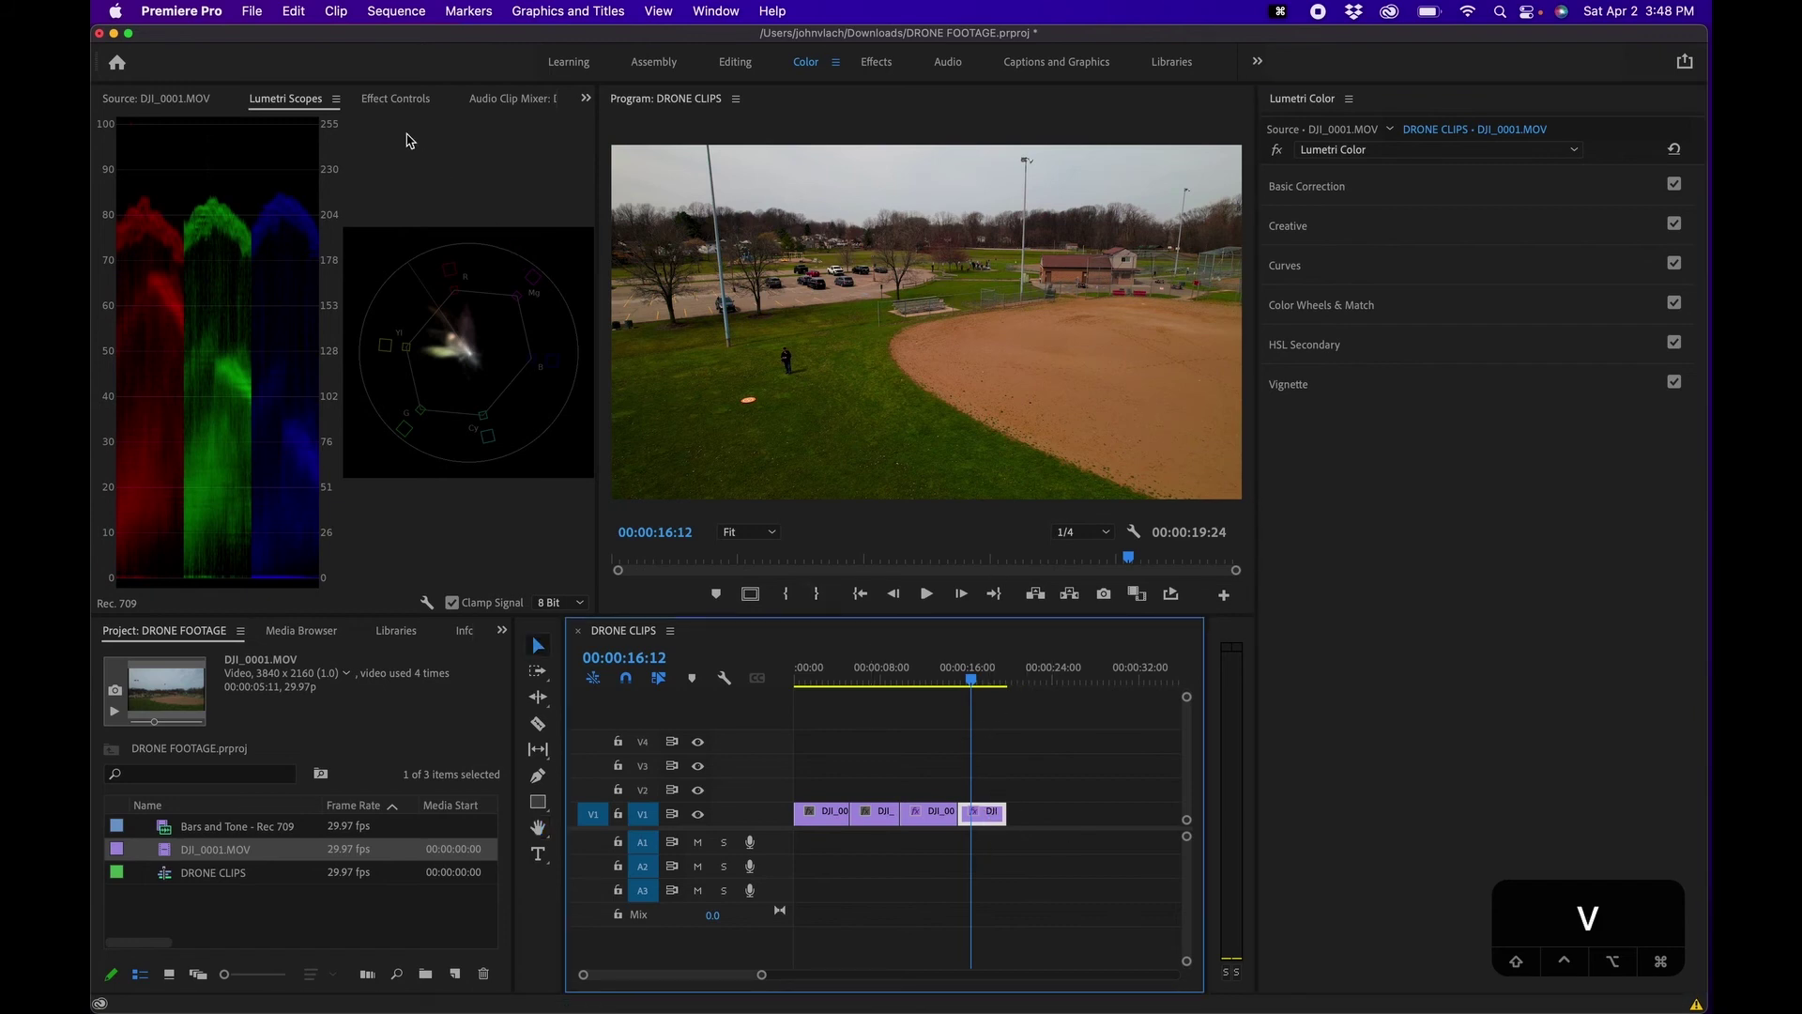
left_click(394, 101)
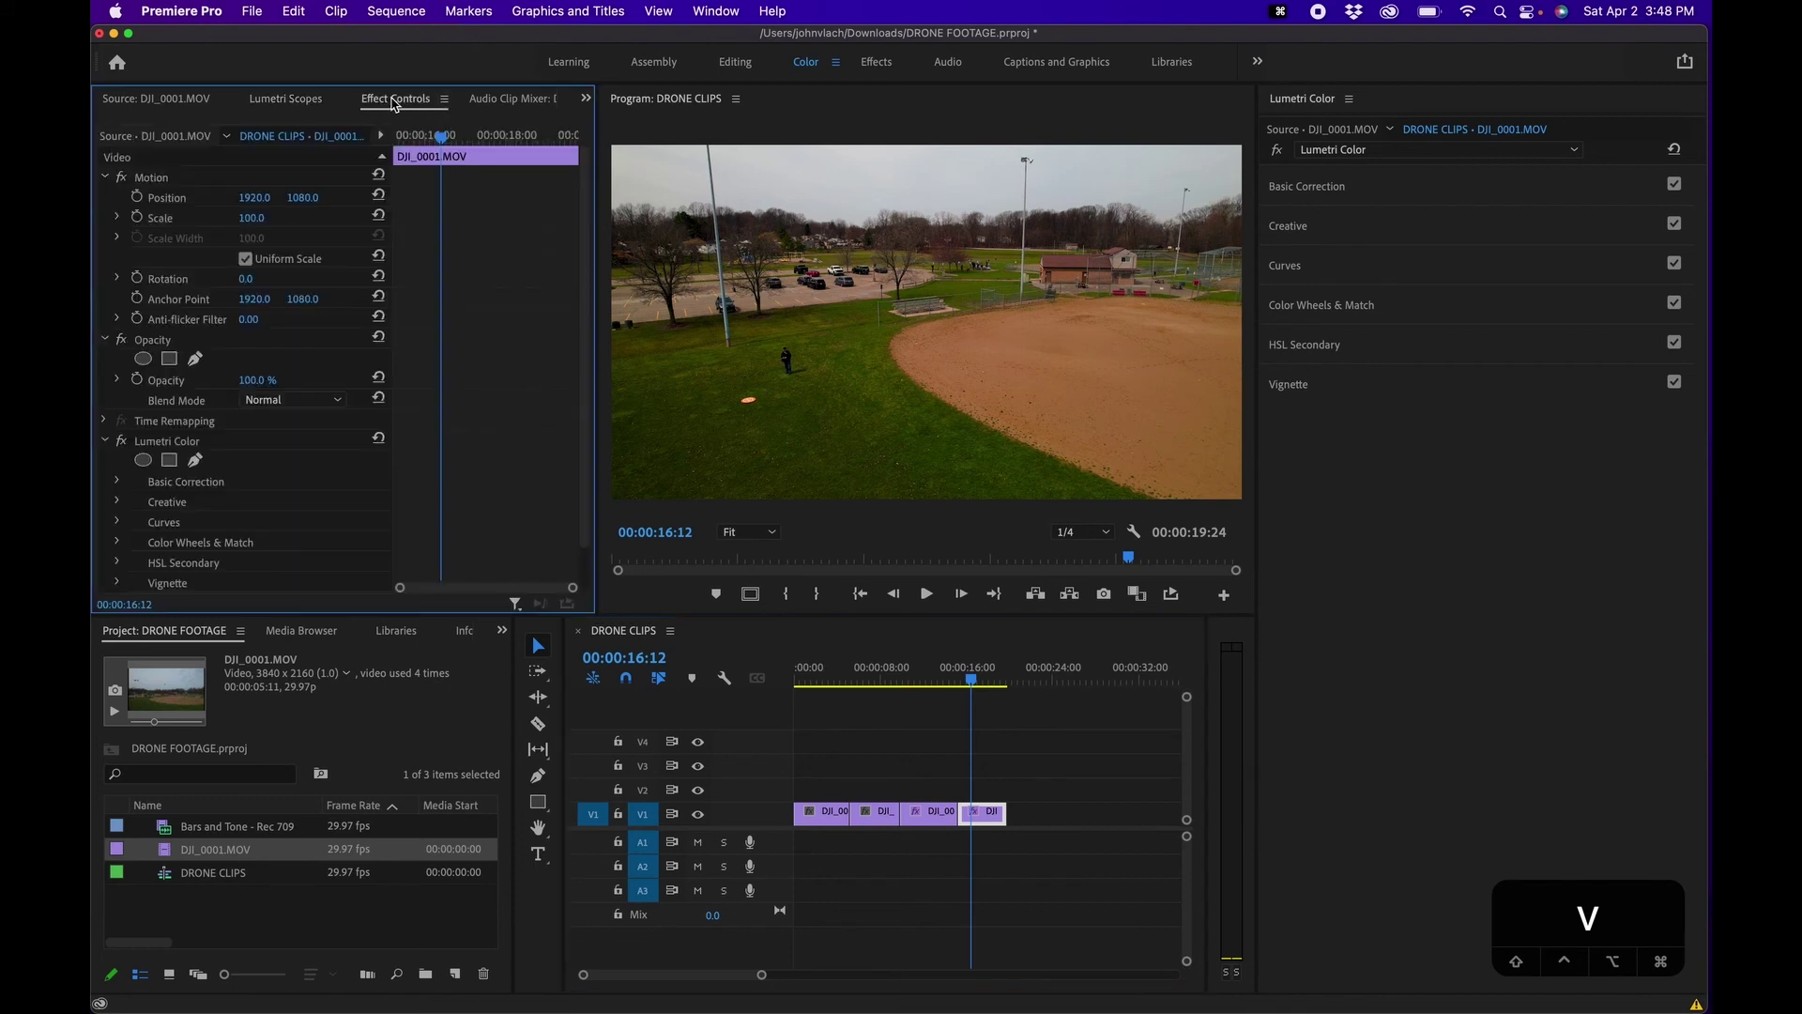
left_click(718, 13)
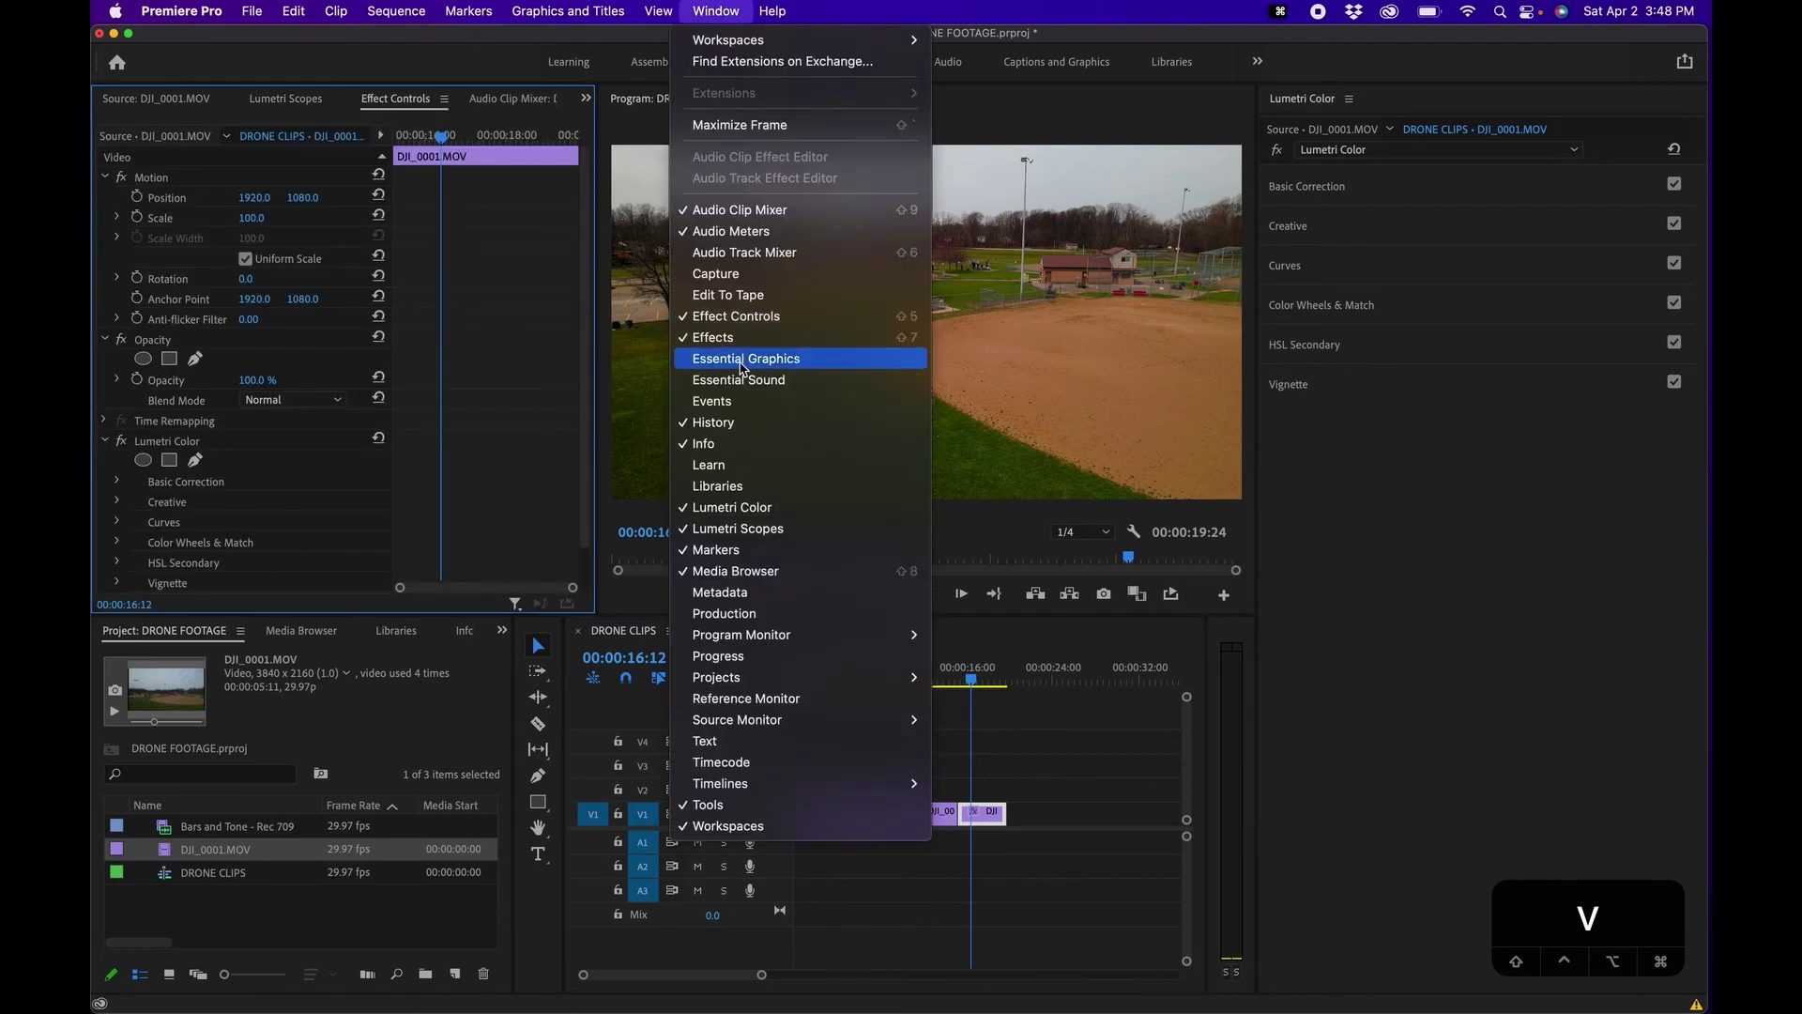
left_click(181, 470)
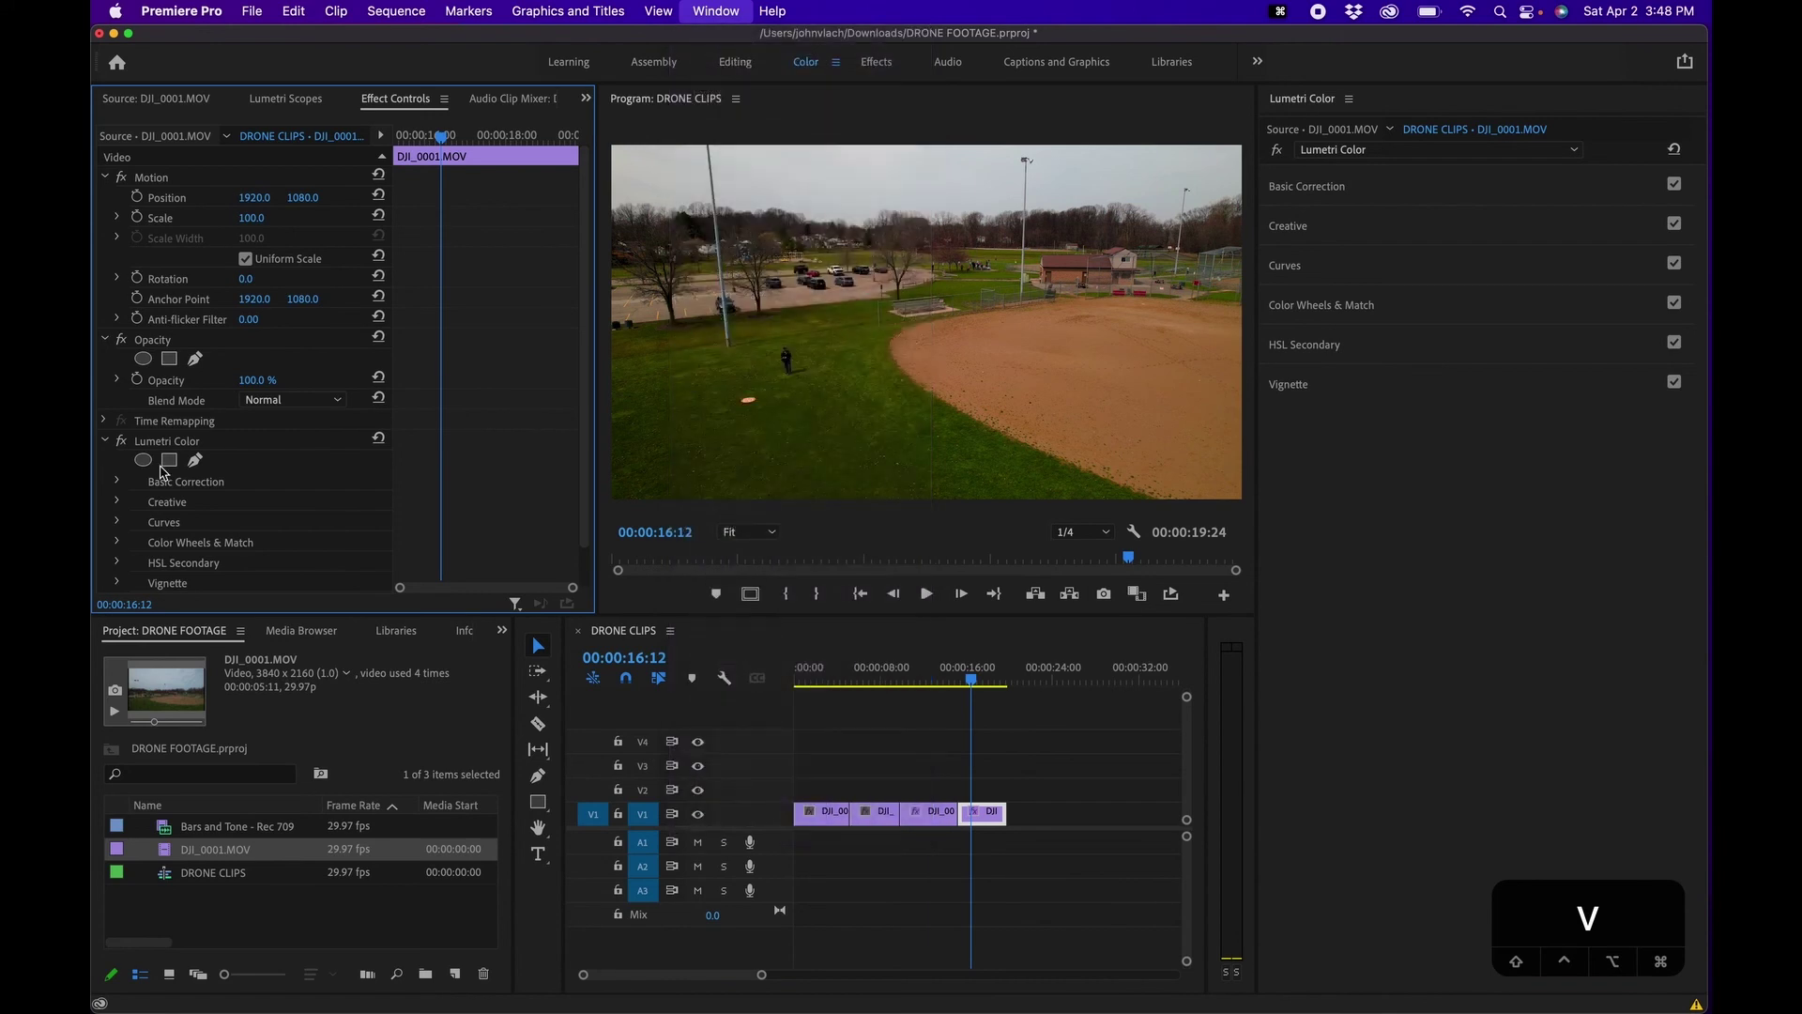
left_click(173, 444)
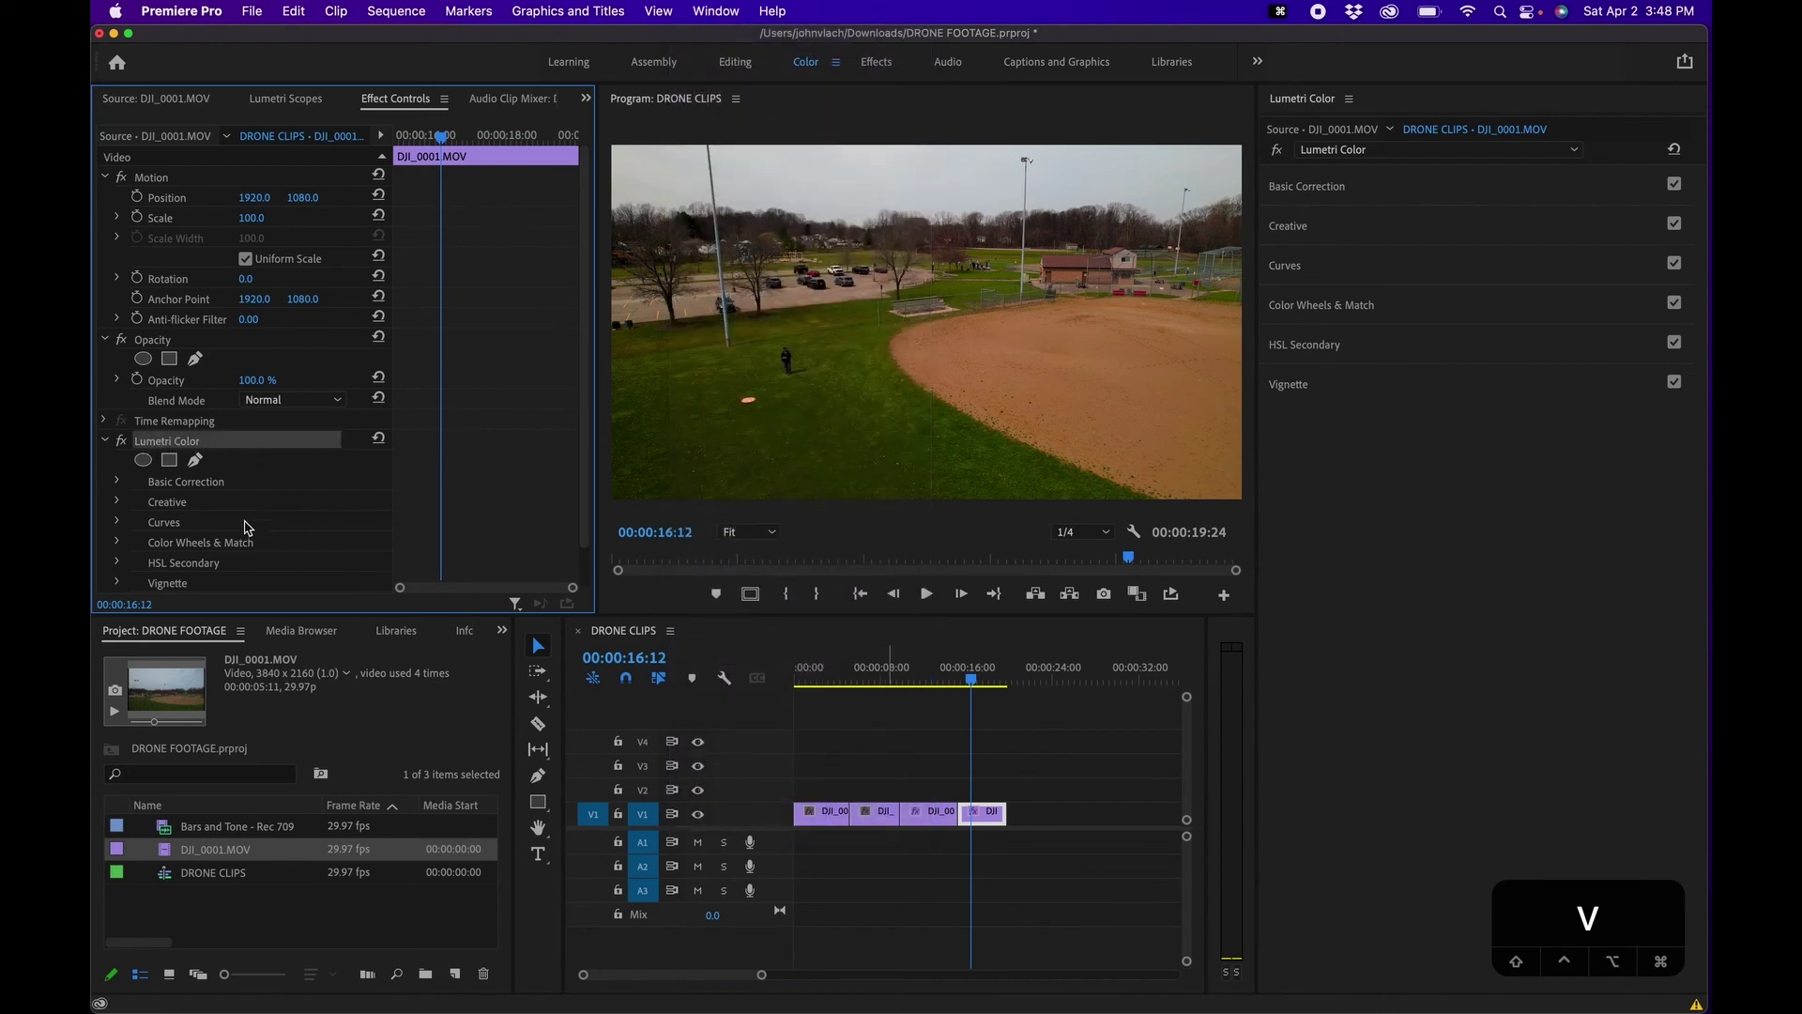
left_click(288, 13)
left_click(301, 114)
Paste the copied Lumetri Color effect onto the source clip DJI_0001.MOV
left_click(122, 141)
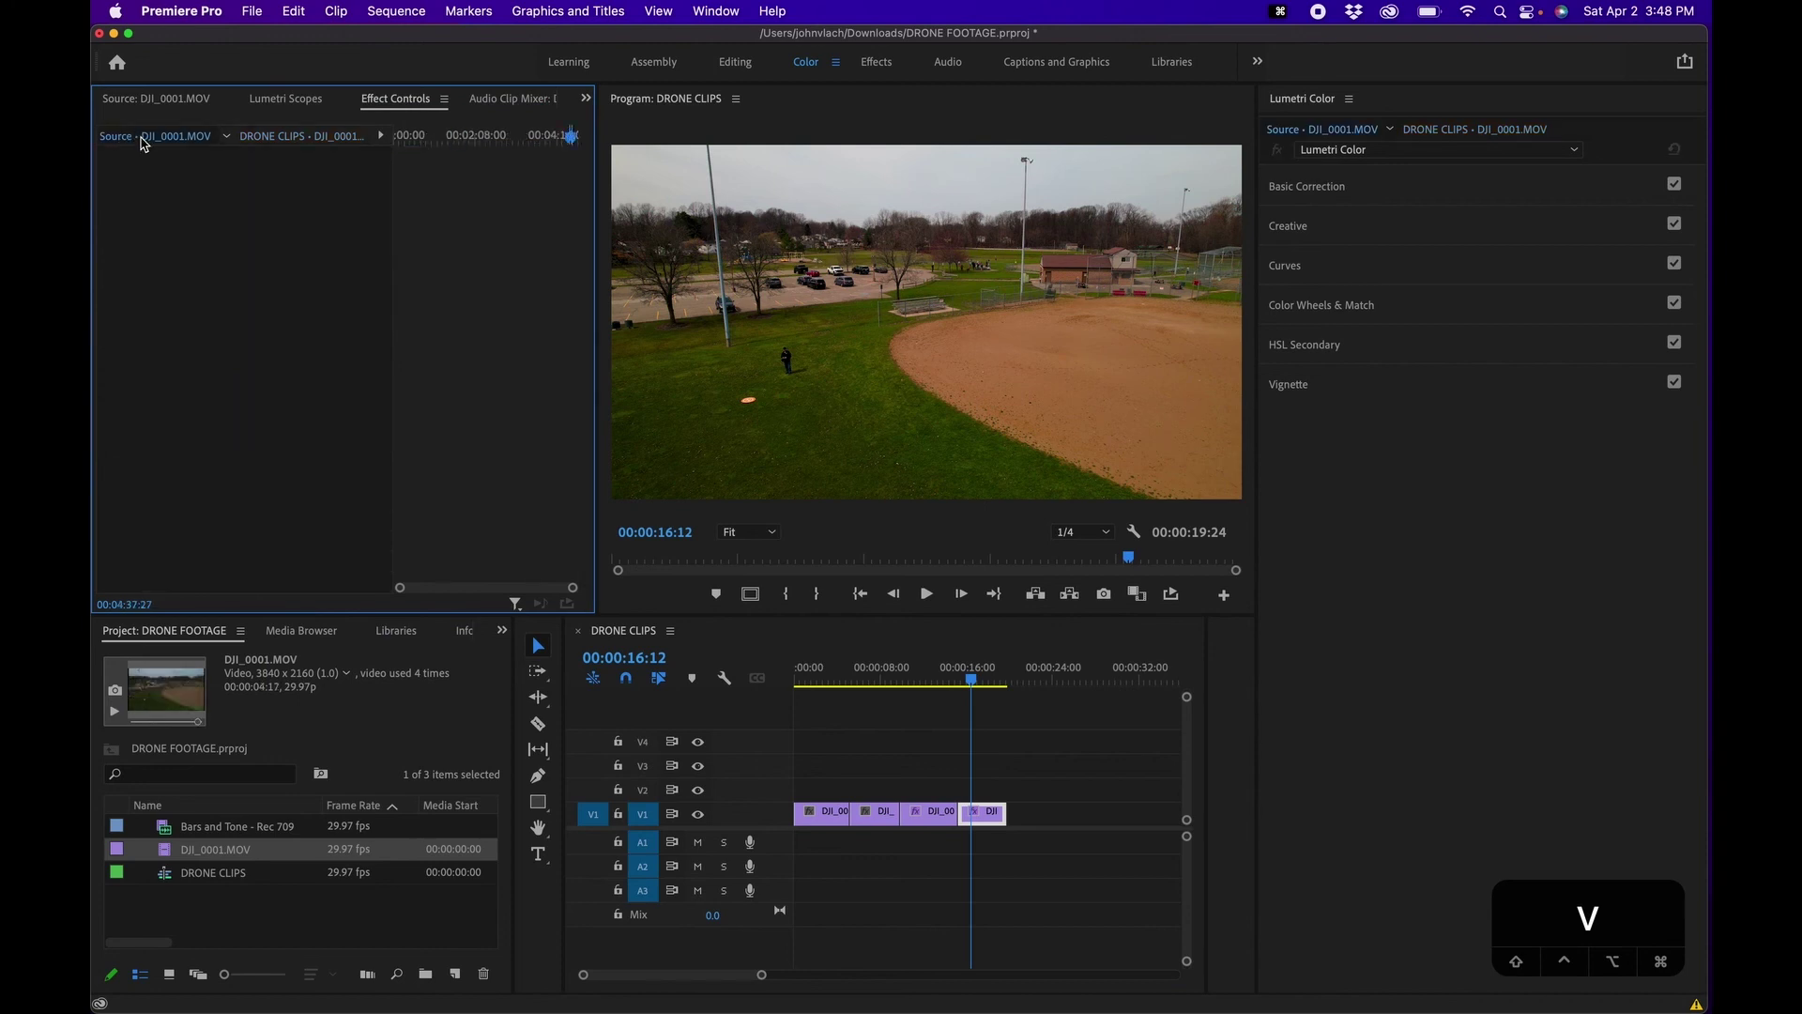
left_click(295, 10)
left_click(345, 138)
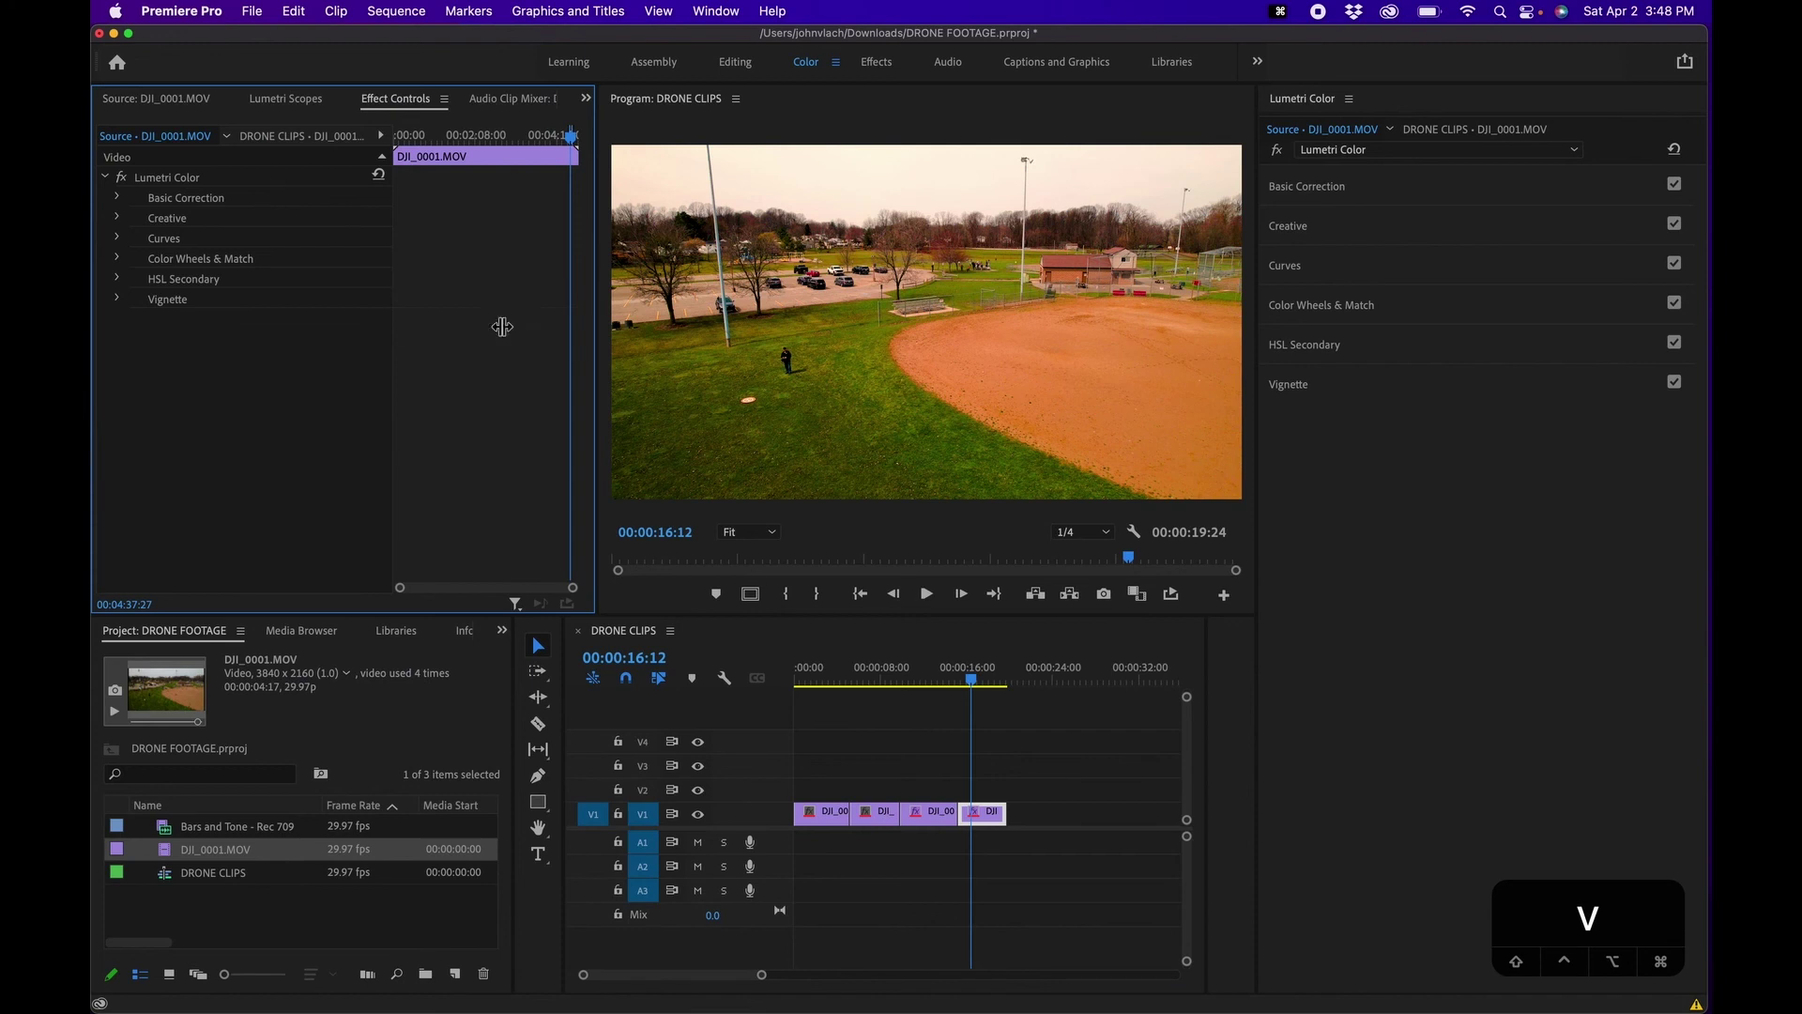
Scrub through the sequence to 00:00:18:03 to check the correction across the clips, and view the last clip's own Lumetri Color effect
left_click(924, 676)
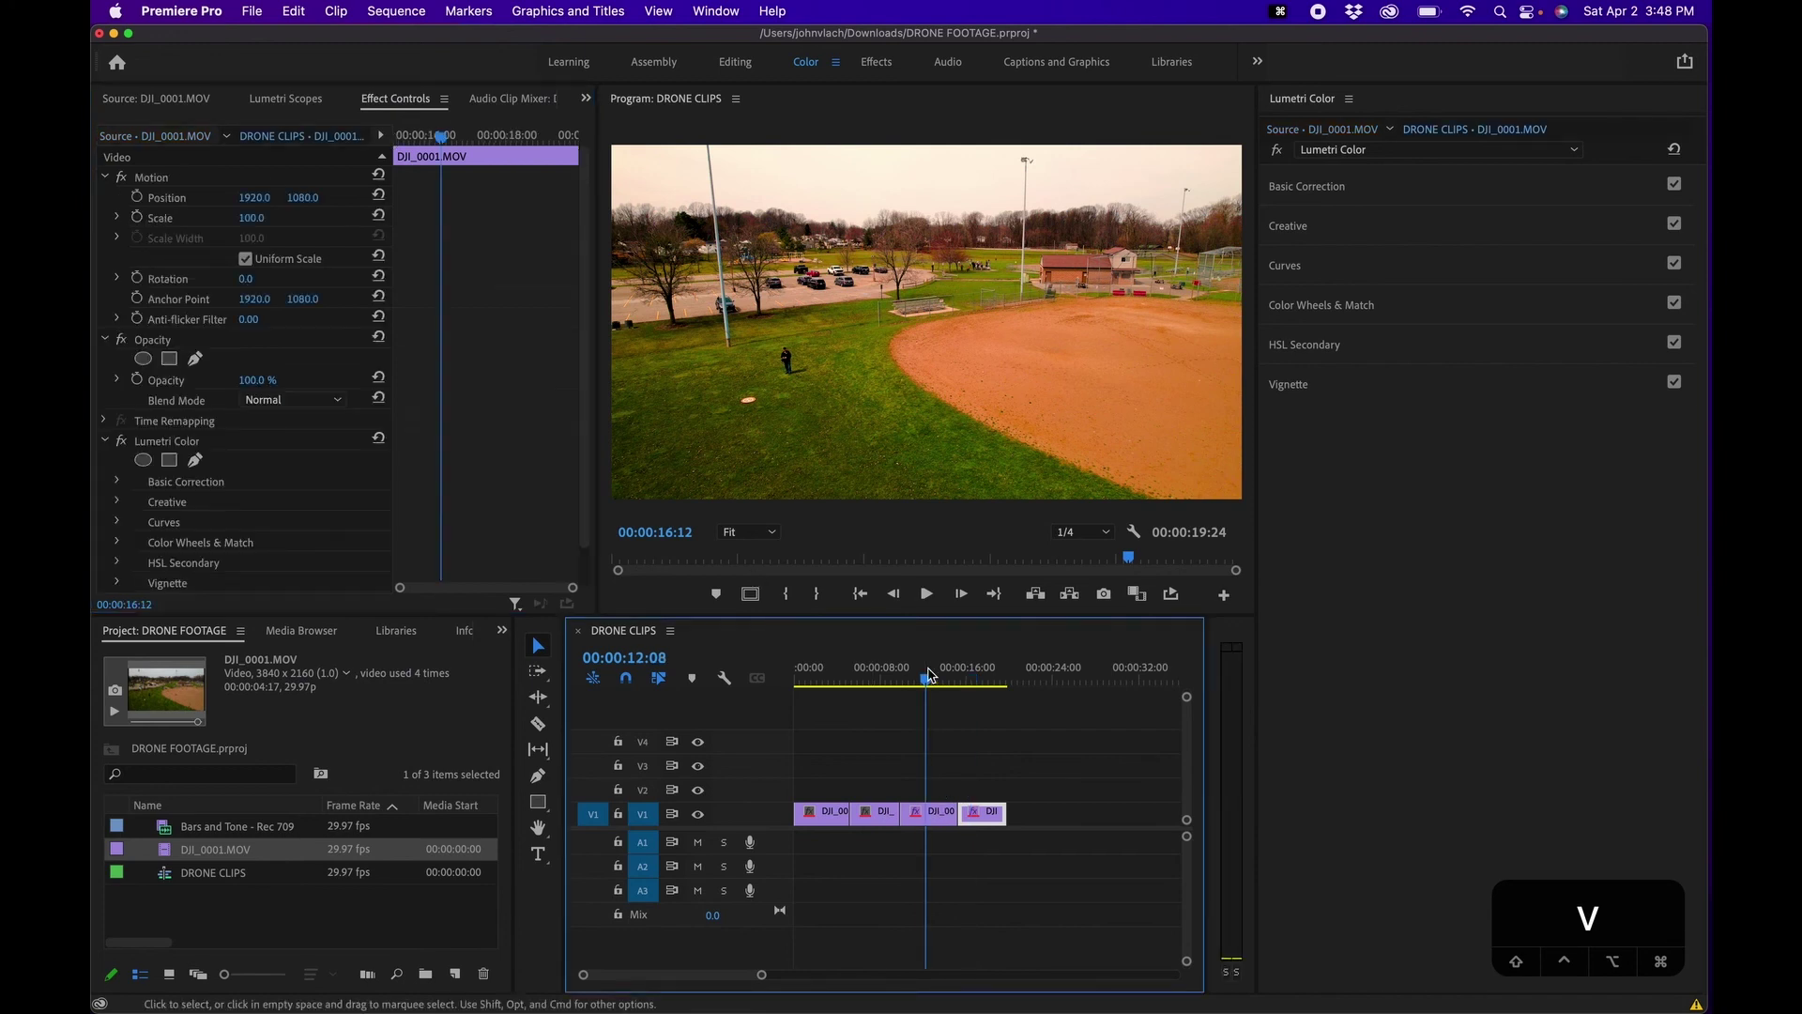
left_click_drag(869, 673, 989, 673)
left_click(469, 268)
scroll(178, 394, "down", 2)
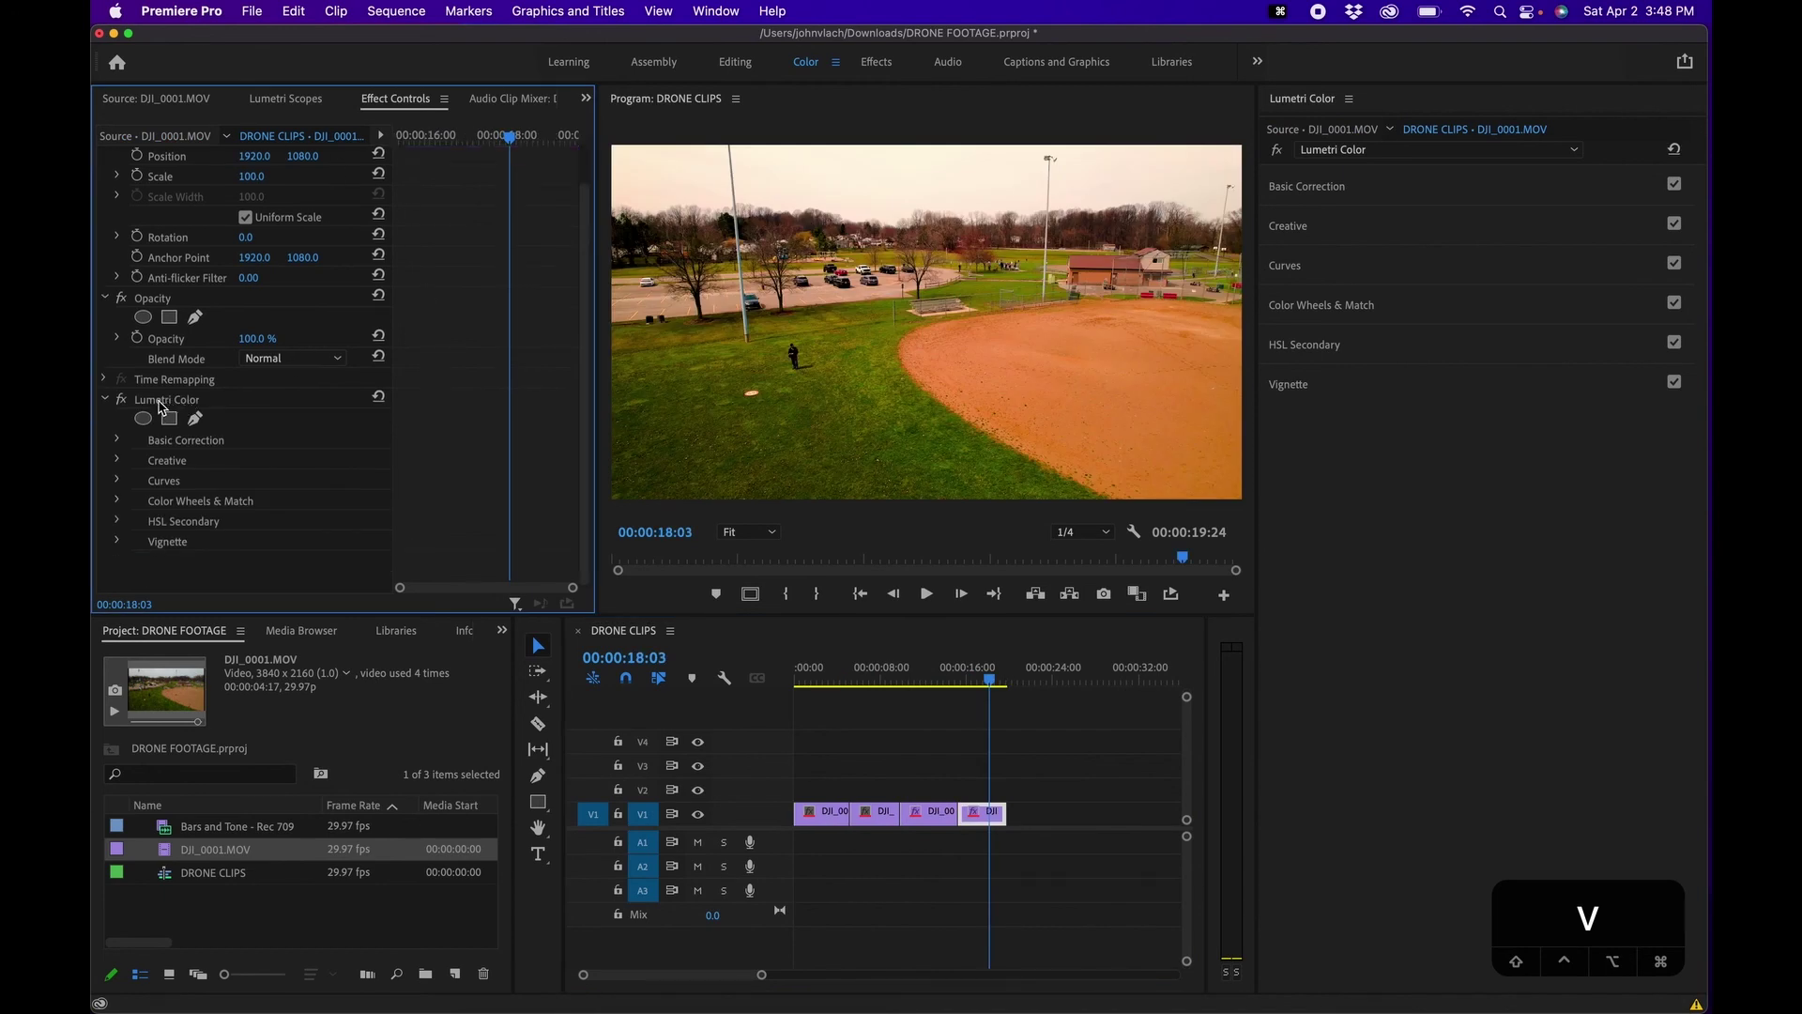
Delete the Lumetri Color effect from the last timeline clip and reselect the clip to check its remaining effects
left_click(162, 402)
key("BackSpace")
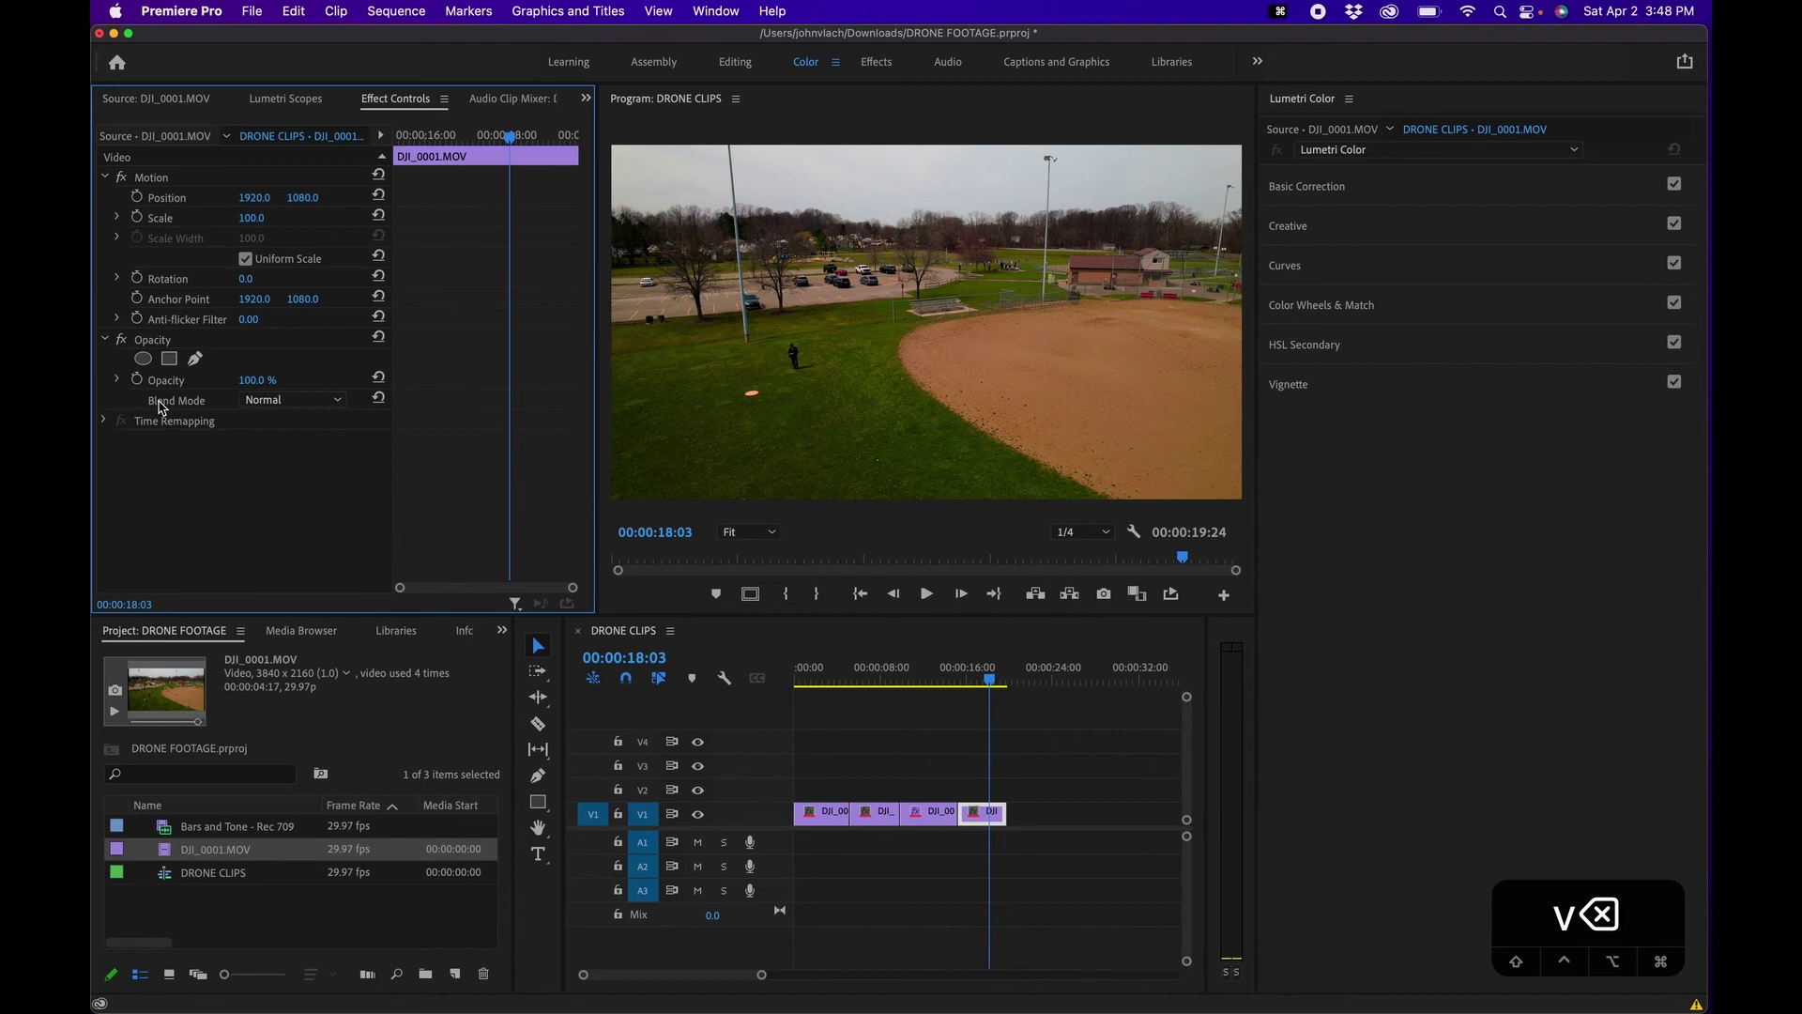
left_click(929, 739)
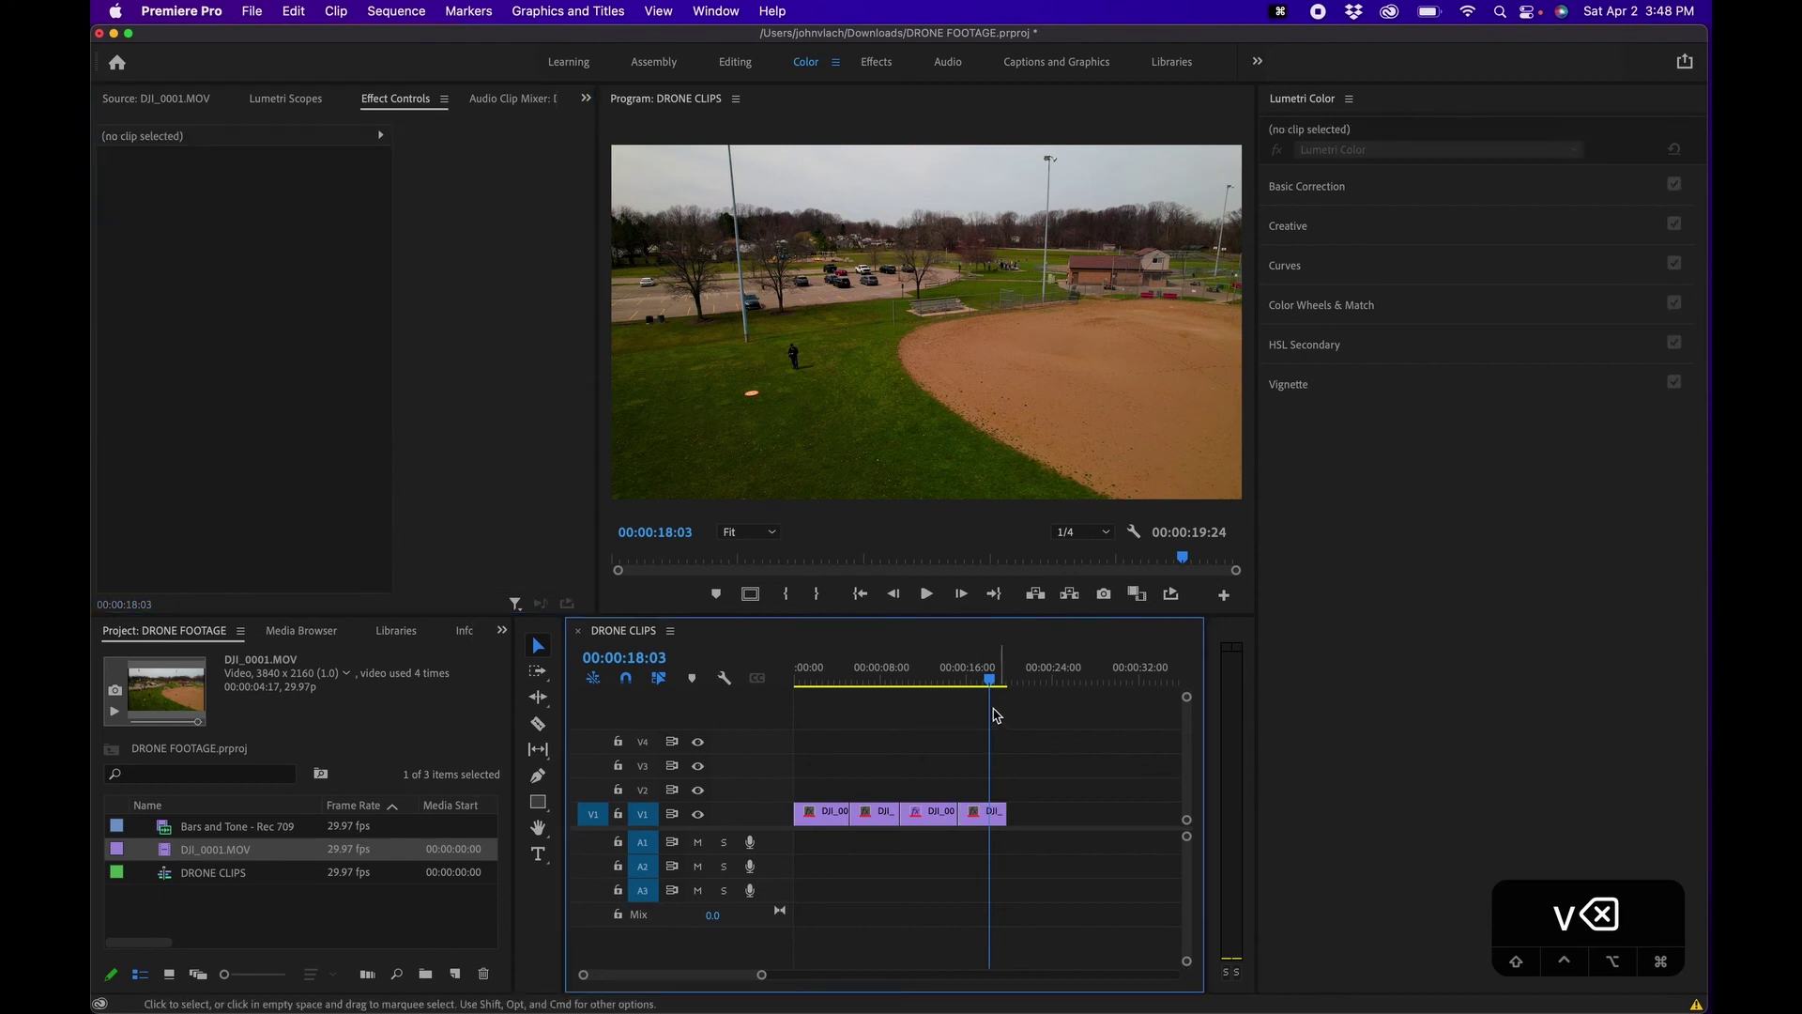
left_click(976, 822)
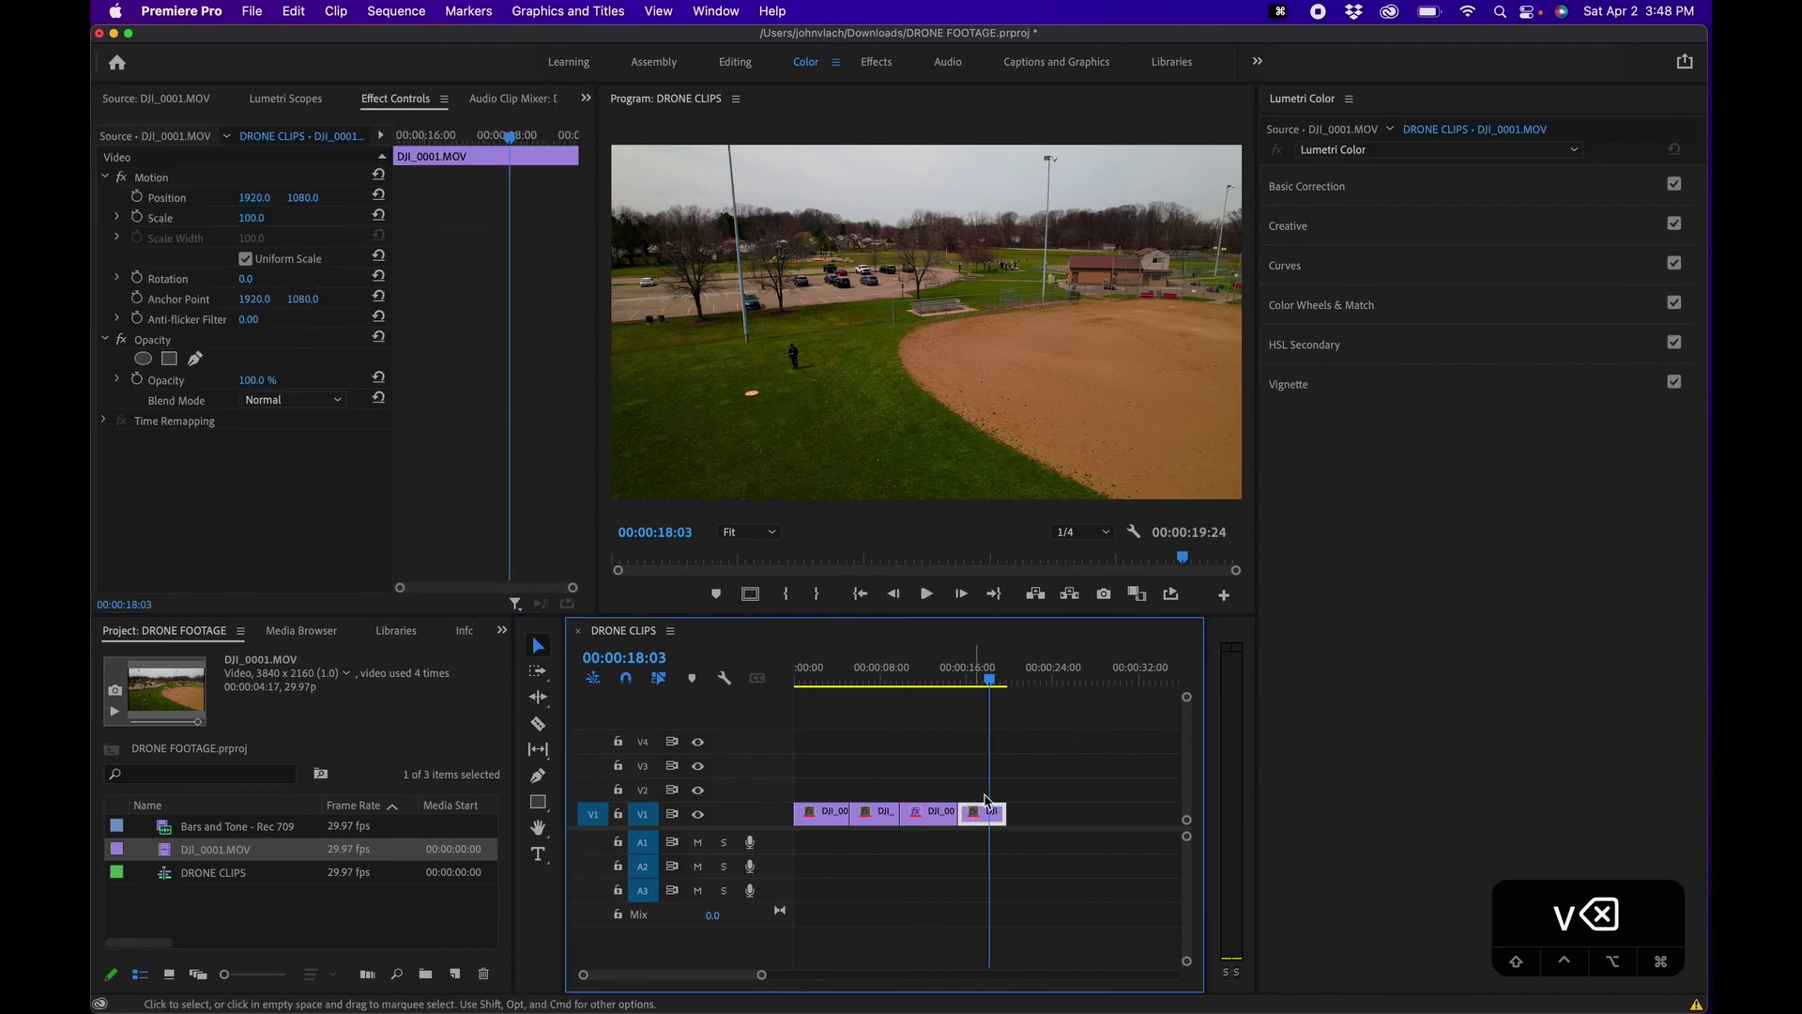
Review the source clip's Basic Correction settings, and scrub the sequence to 00:00:17:14 to check the correction across the clips
left_click(1327, 135)
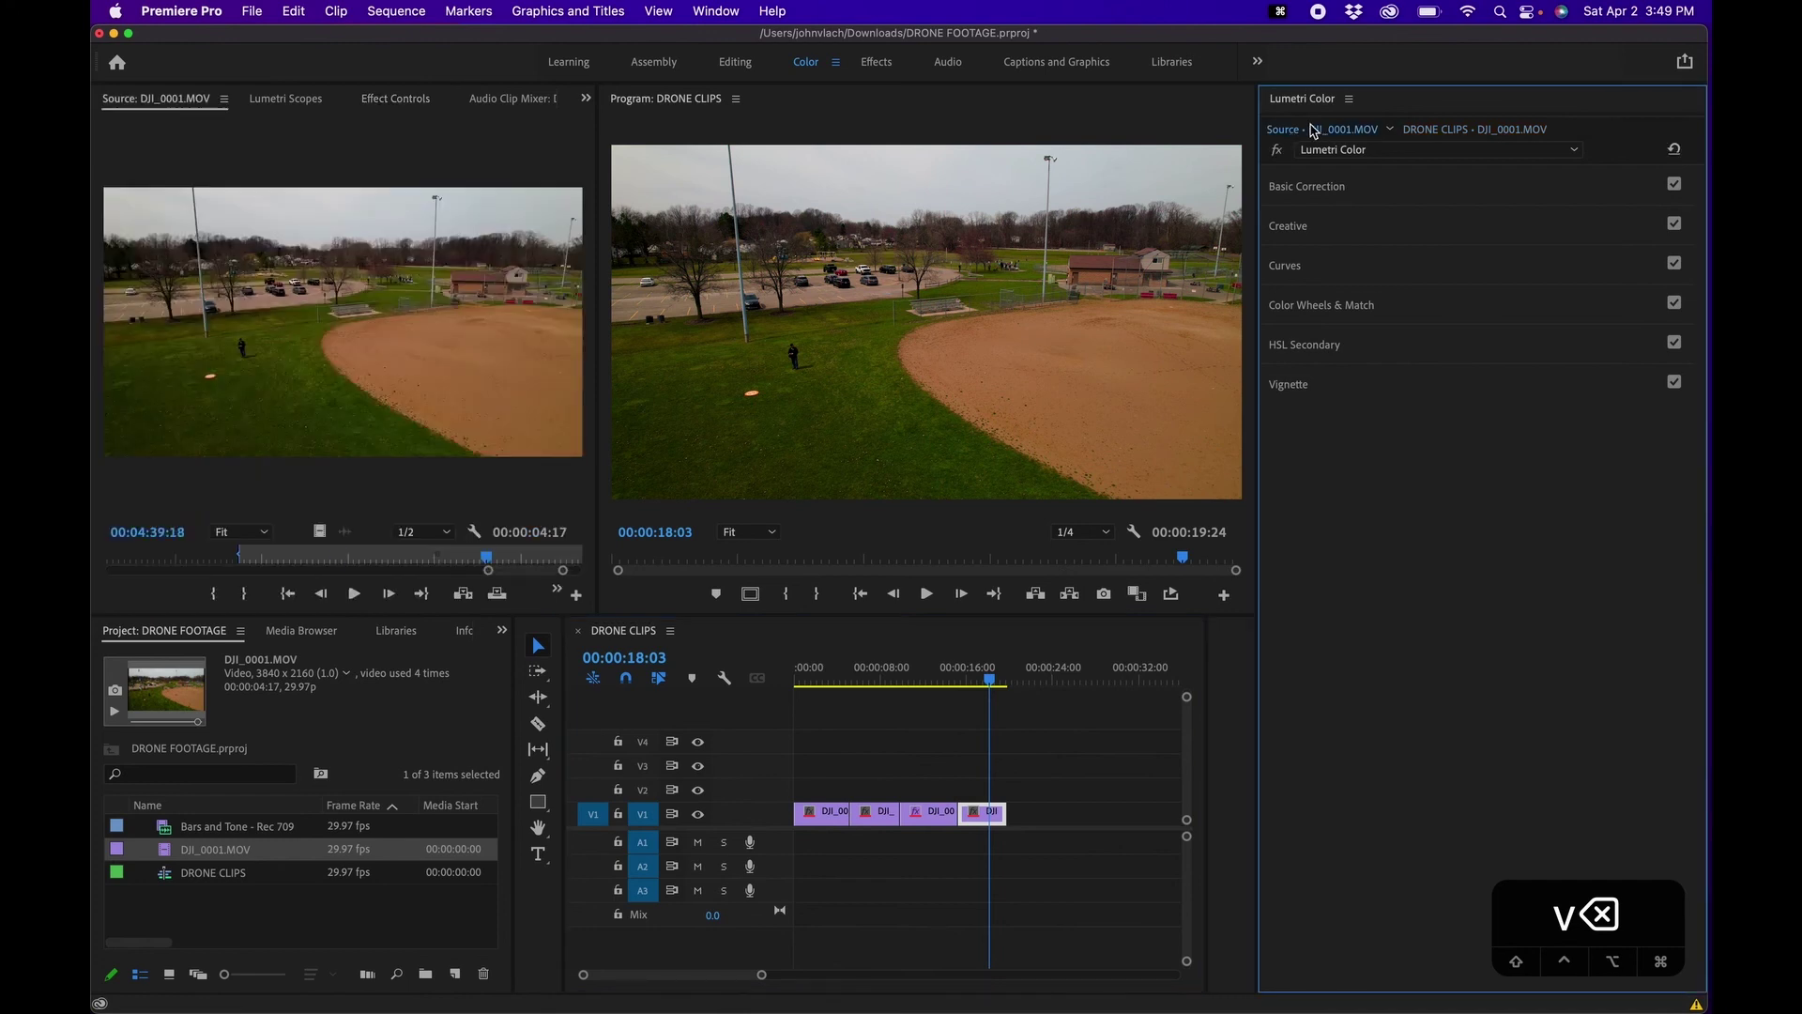
left_click(1315, 186)
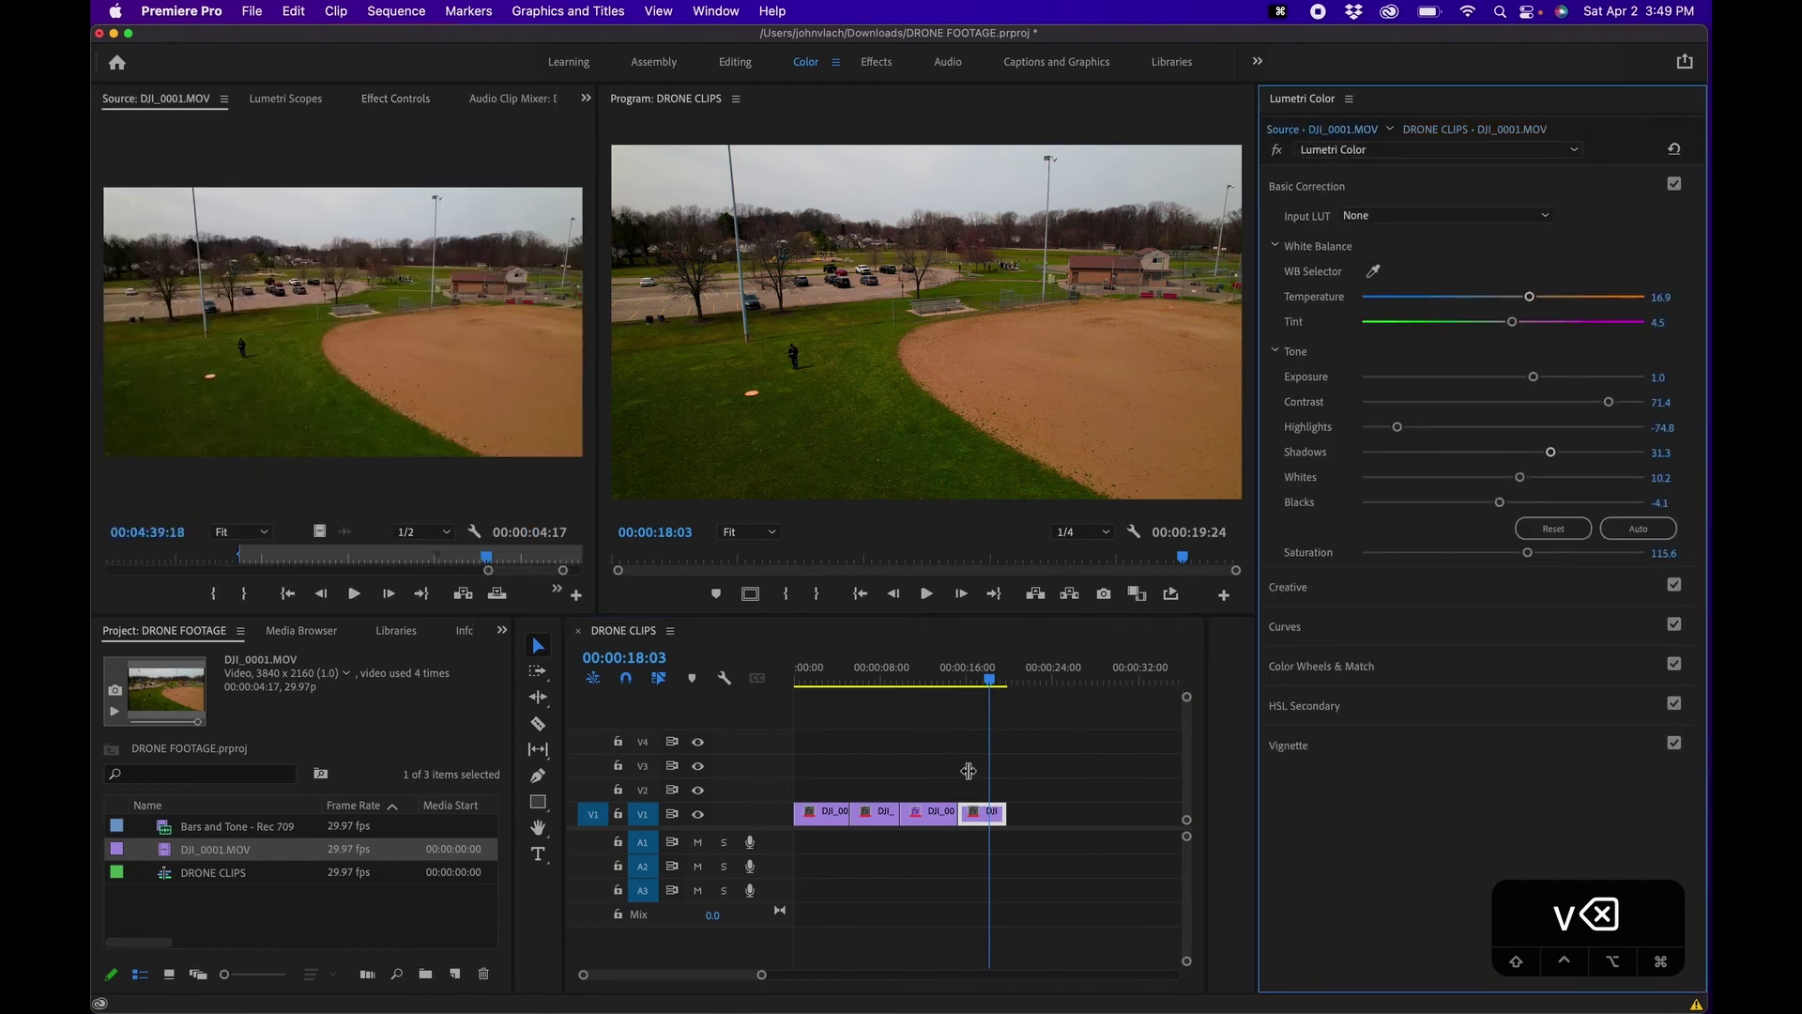
left_click(928, 674)
left_click(877, 680)
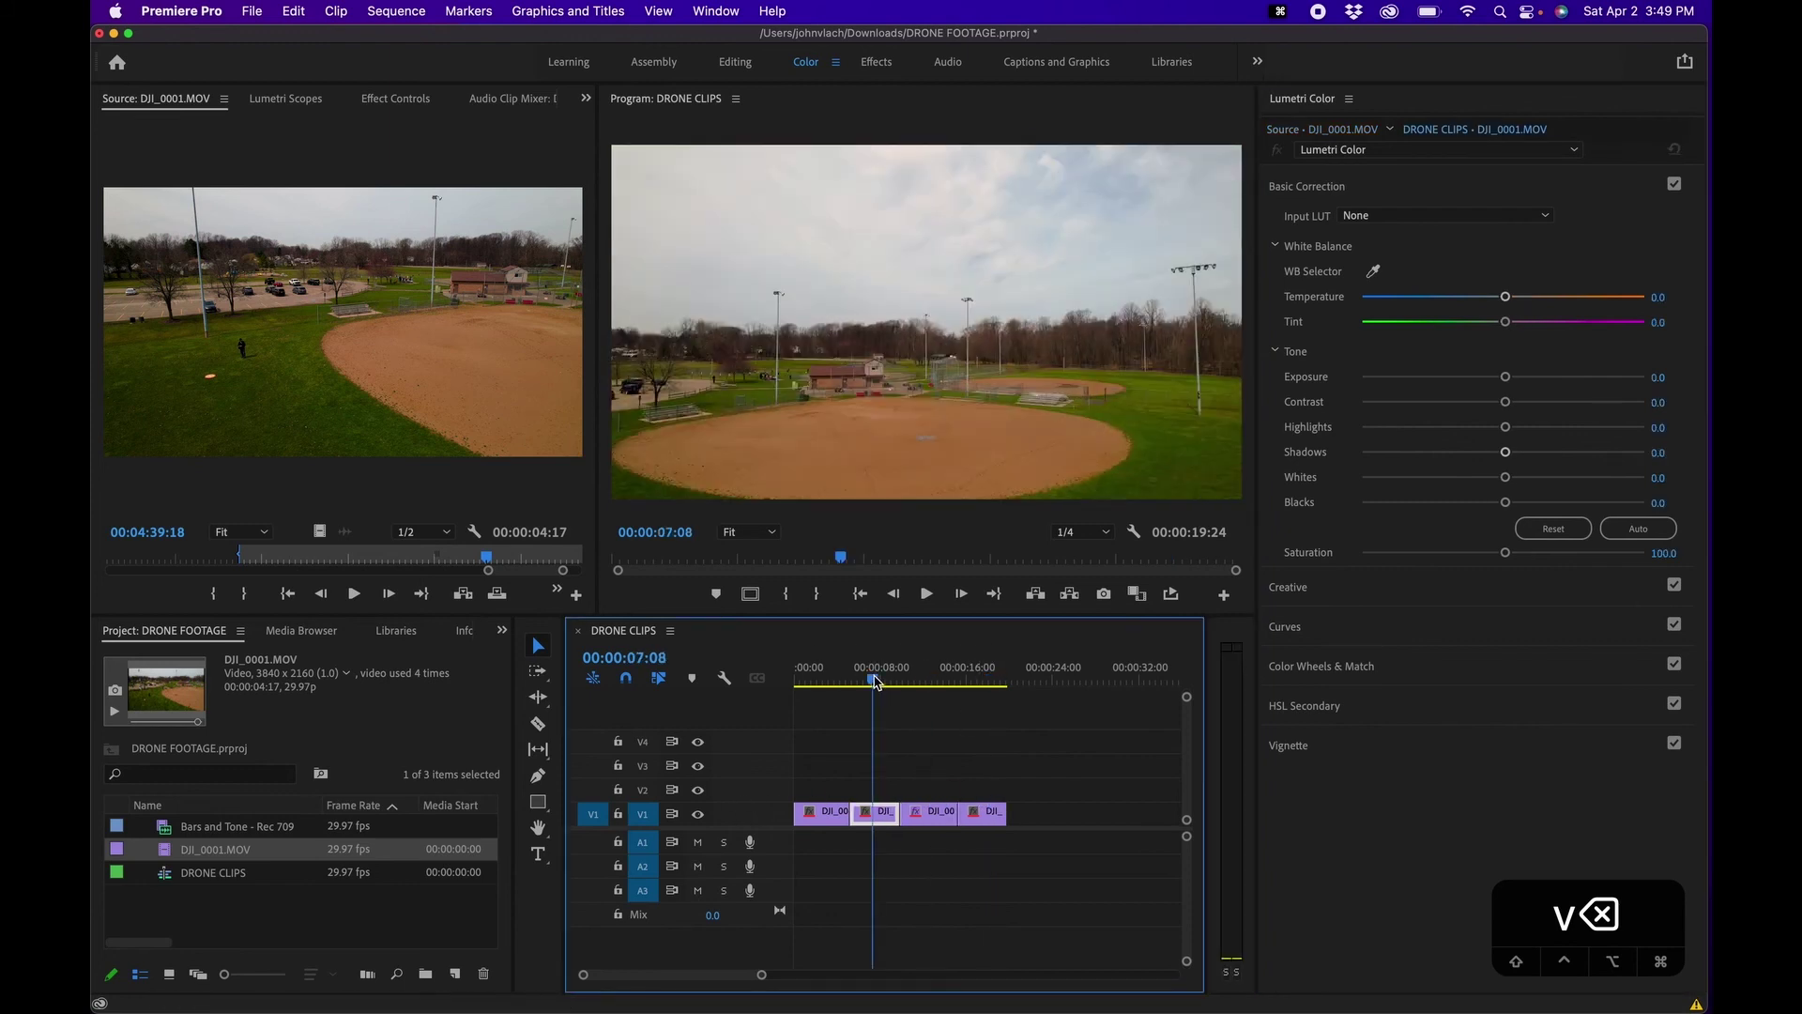
left_click_drag(876, 681, 983, 702)
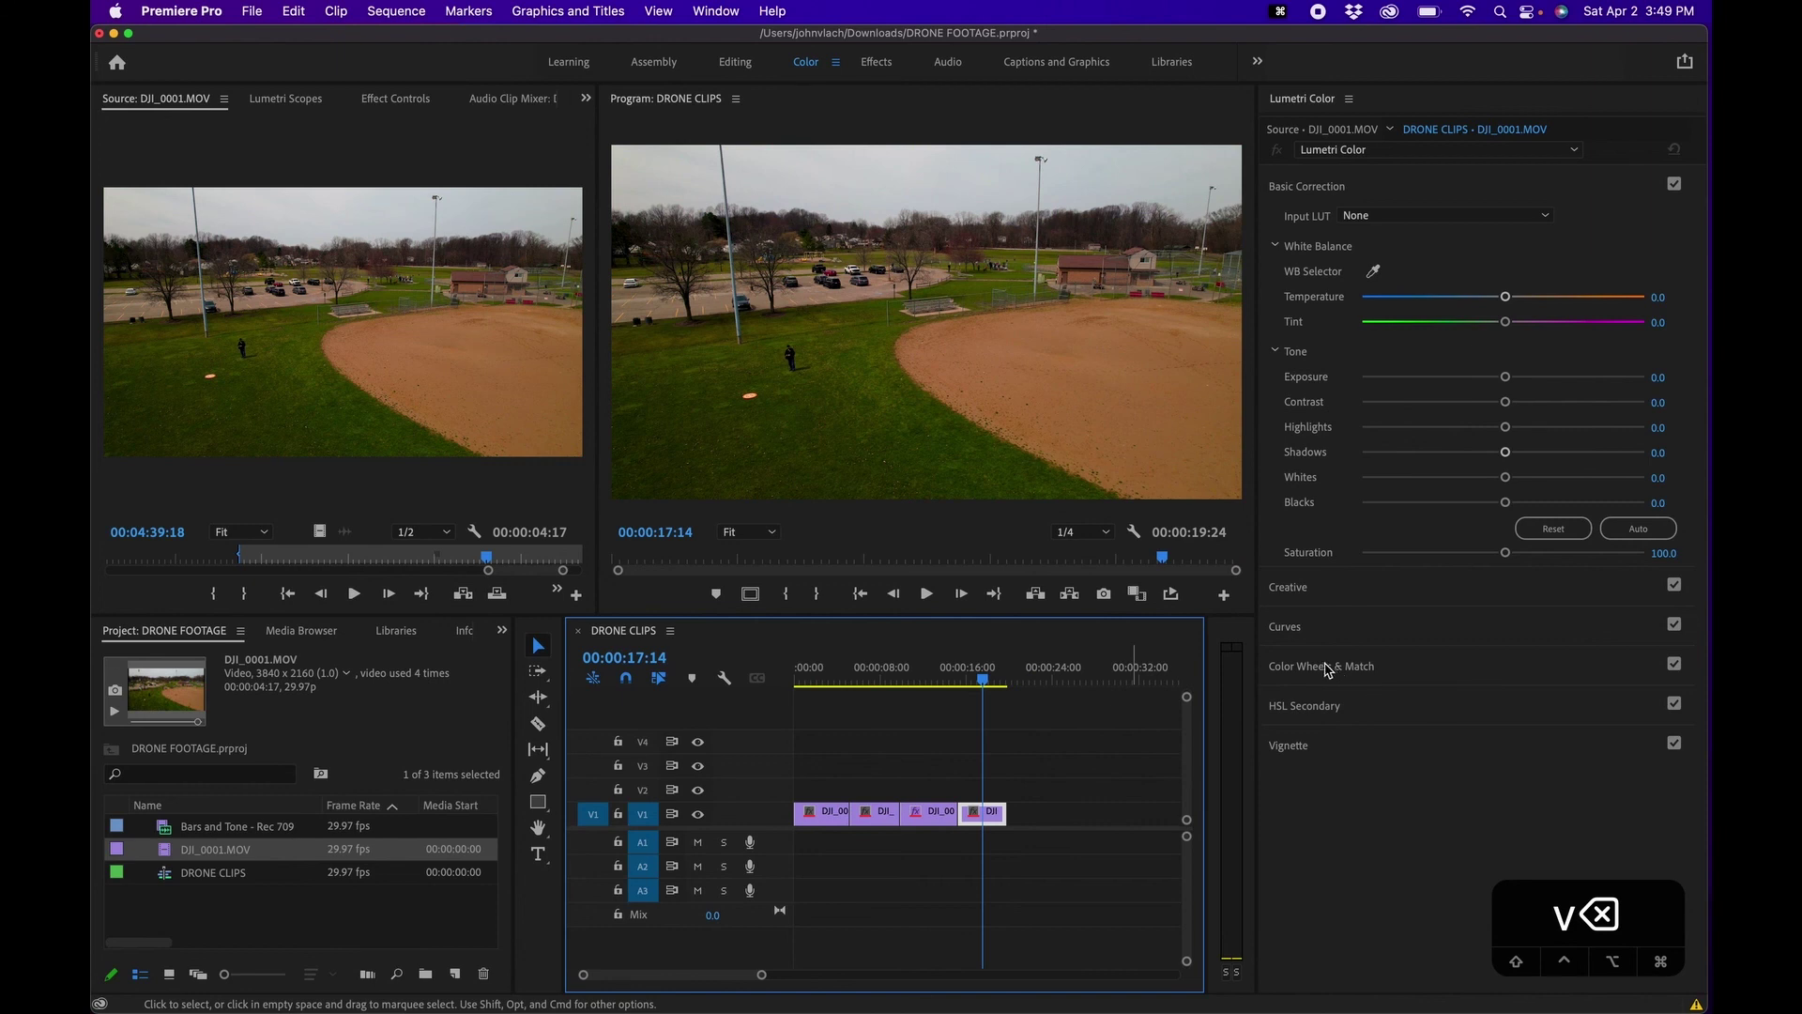
Color match the last clip to the reference frame at 00:00:11:28, using Comparison View in Color Wheels & Match
left_click(1325, 670)
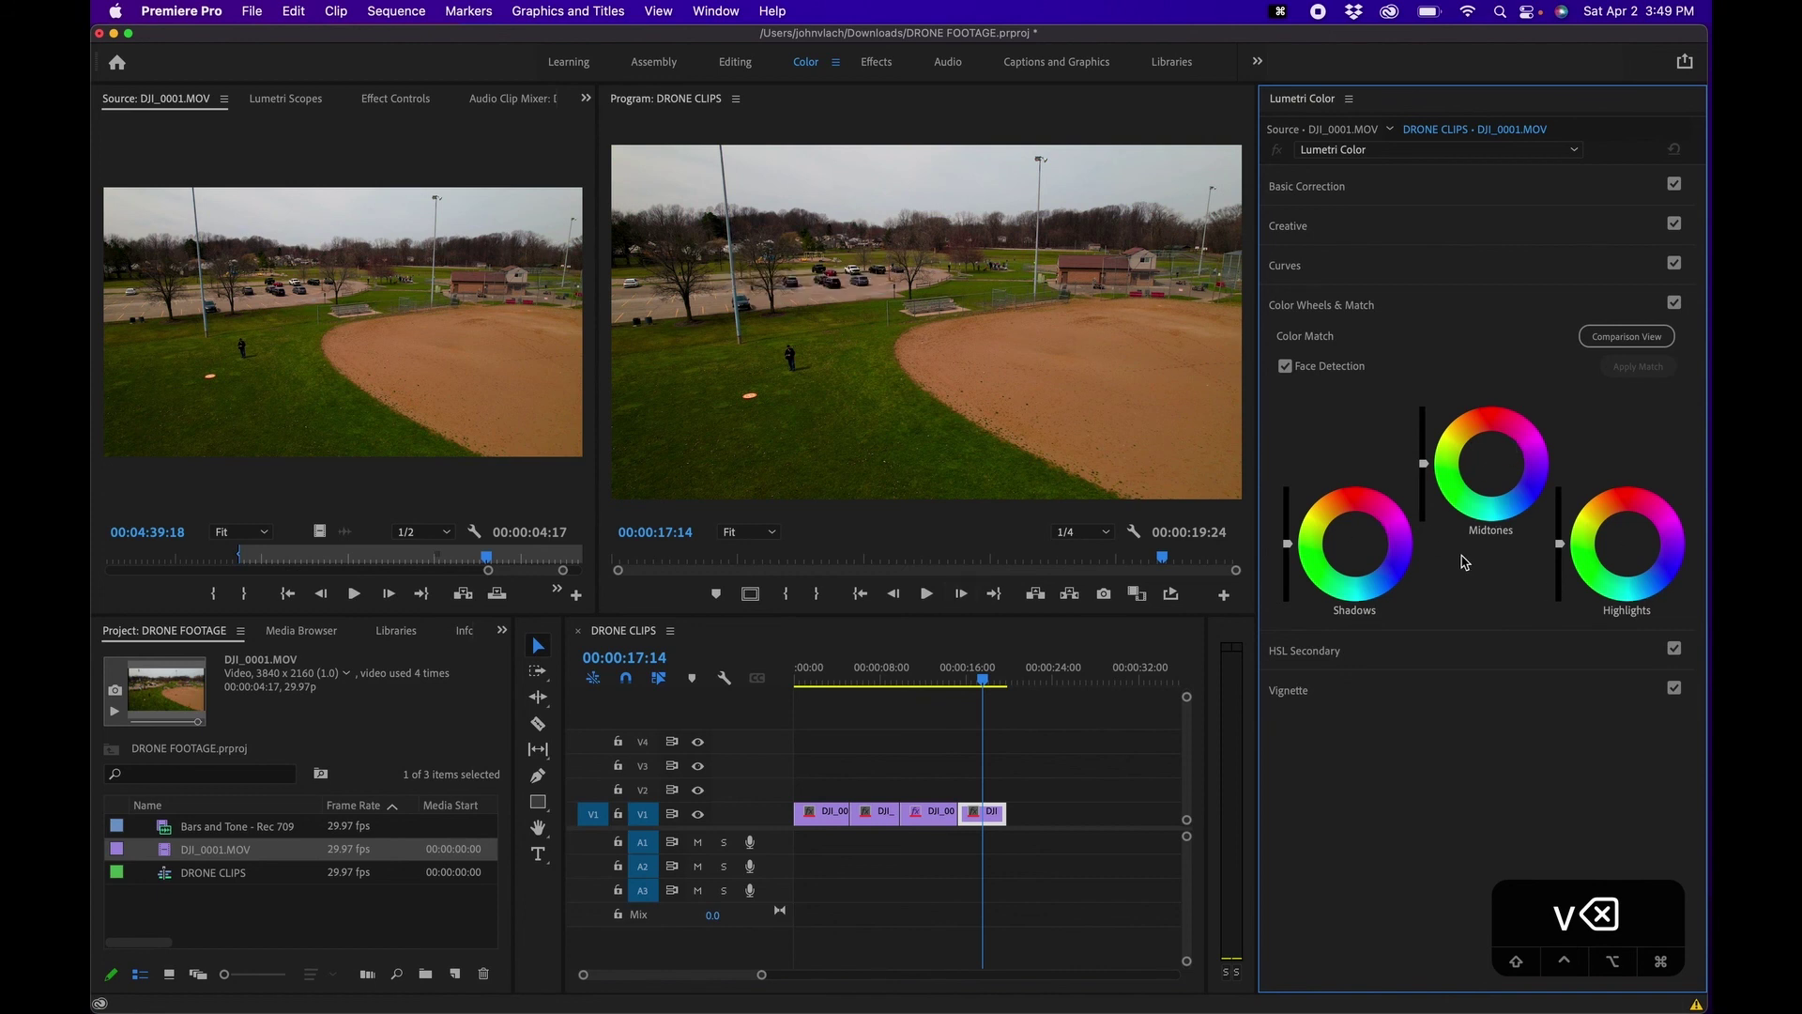
left_click(1628, 342)
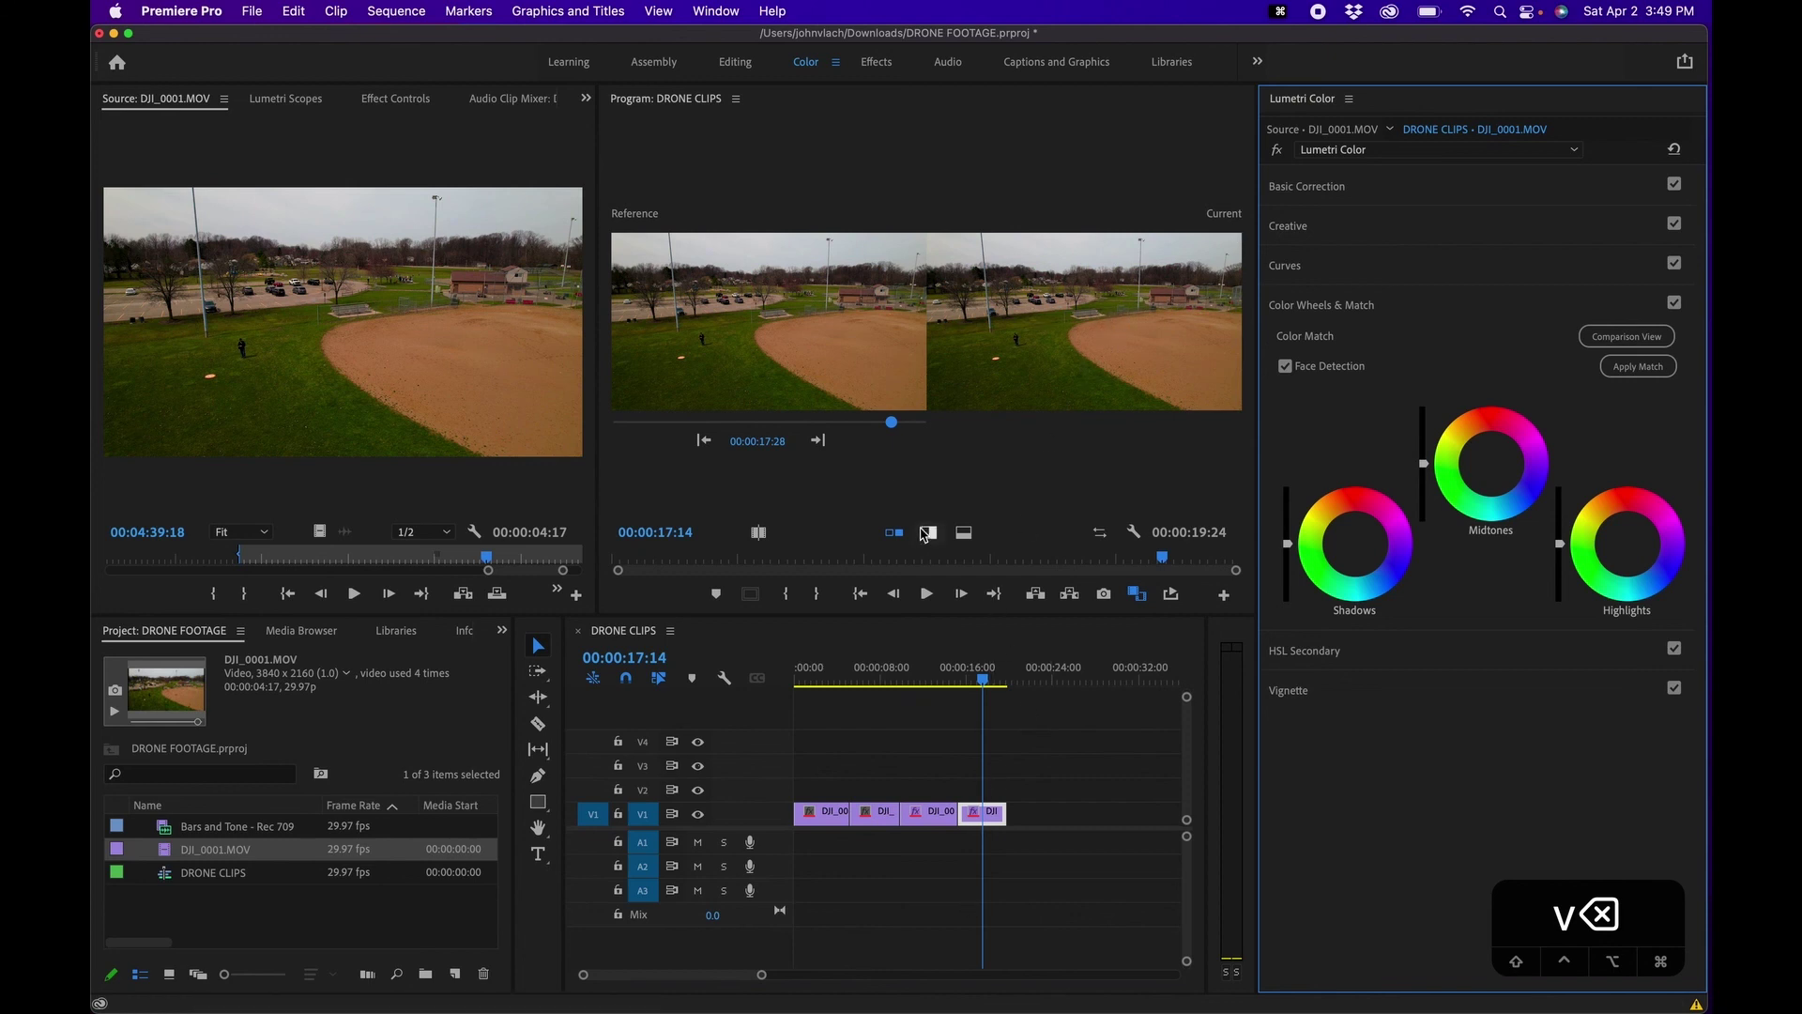
left_click(887, 428)
left_click_drag(888, 431, 800, 428)
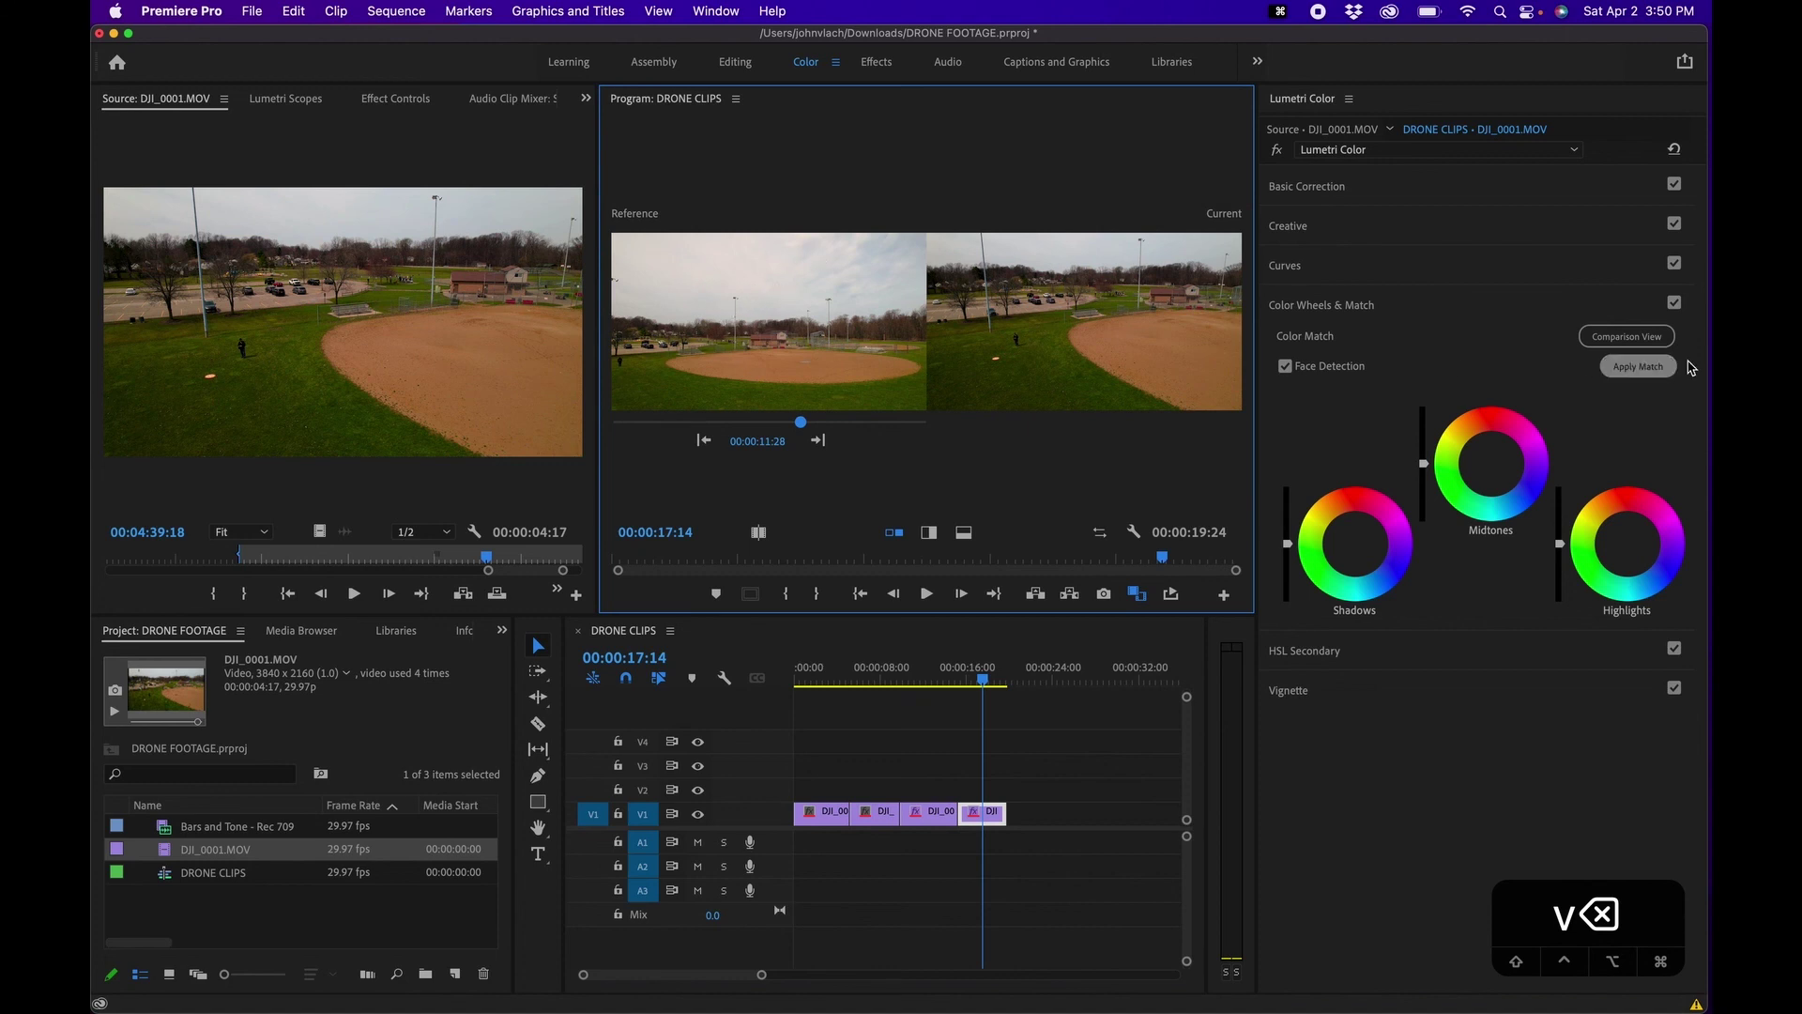
left_click(1654, 370)
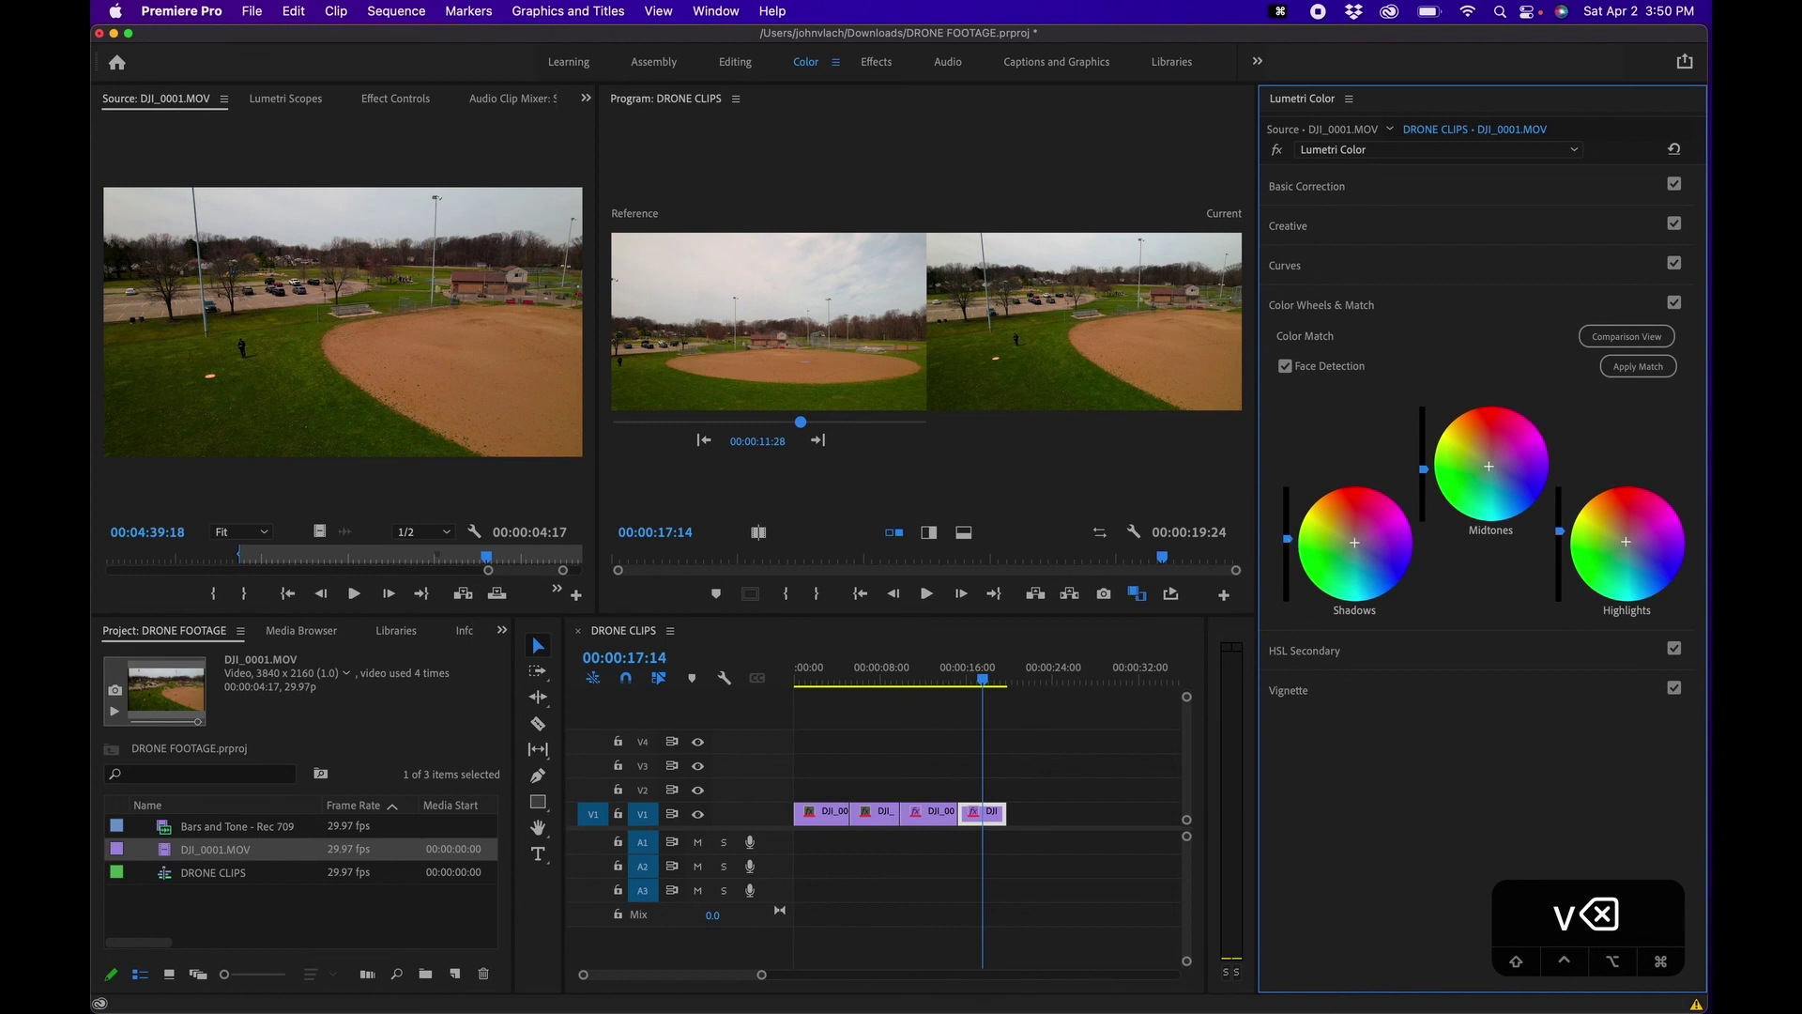
Try raising and lowering the Shadows level of the color wheels, and restore the matched level
left_click_drag(1287, 538, 1287, 526)
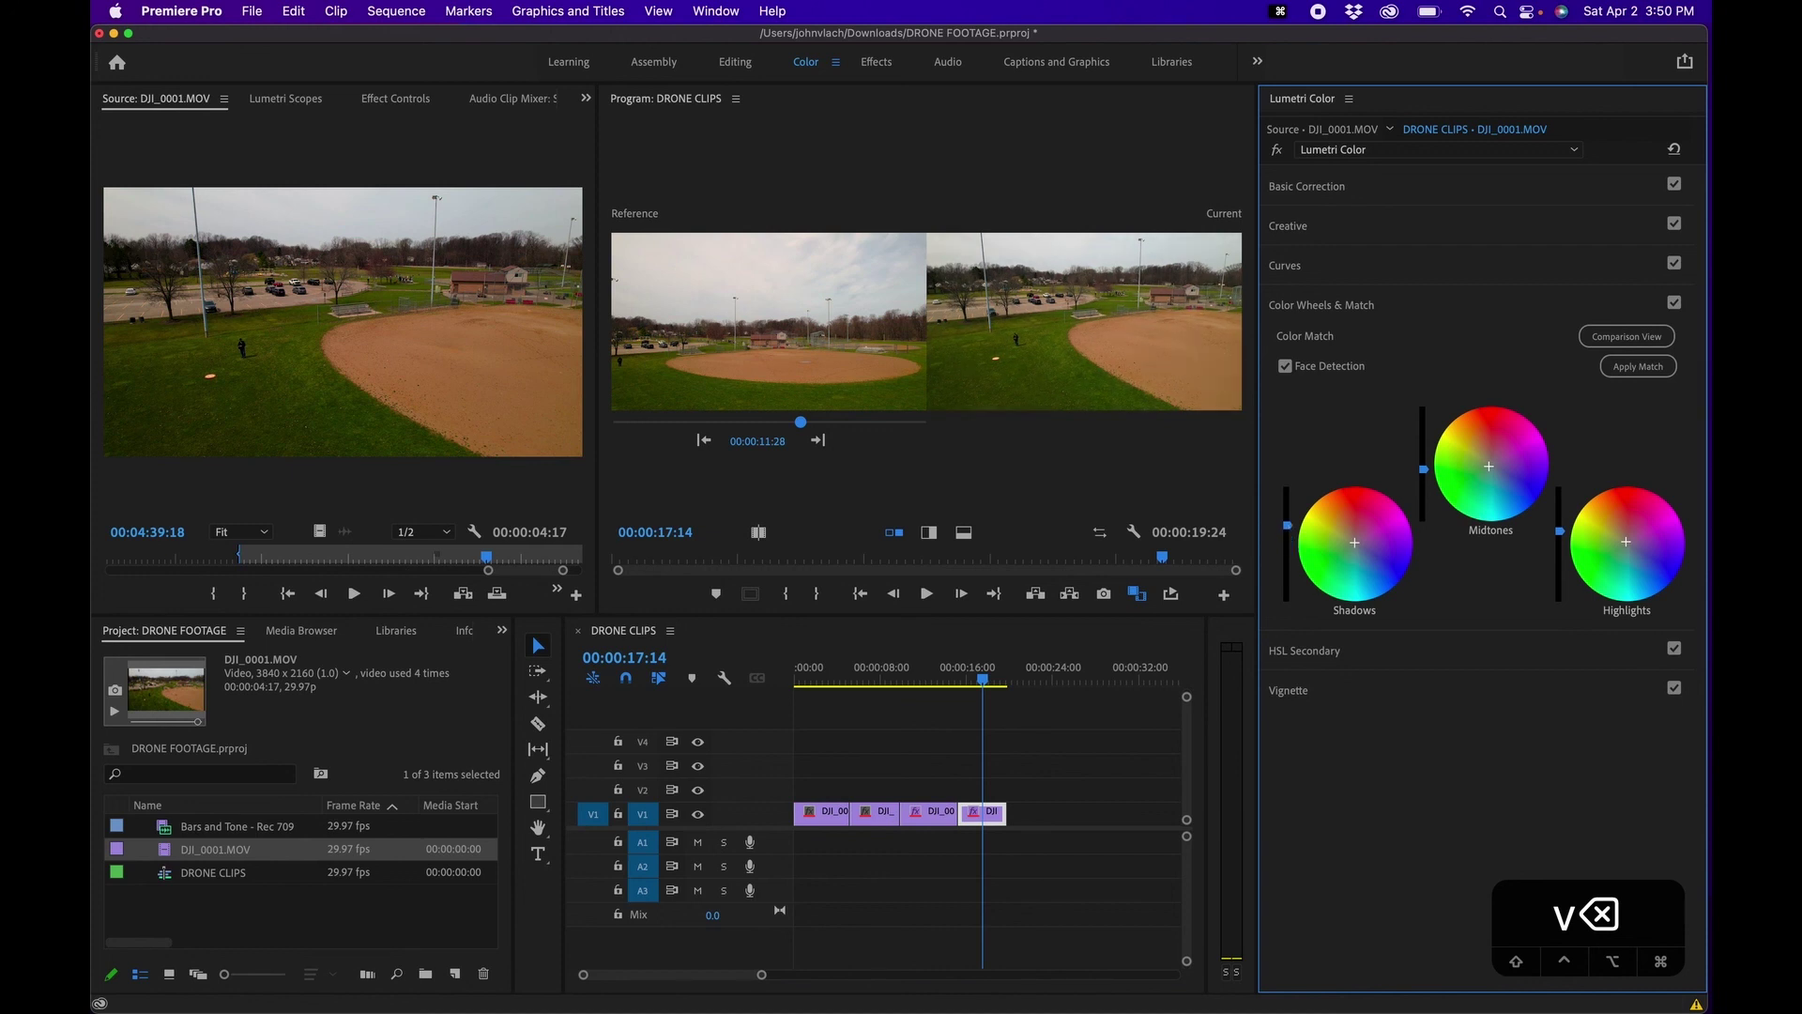
left_click_drag(1288, 525, 1288, 570)
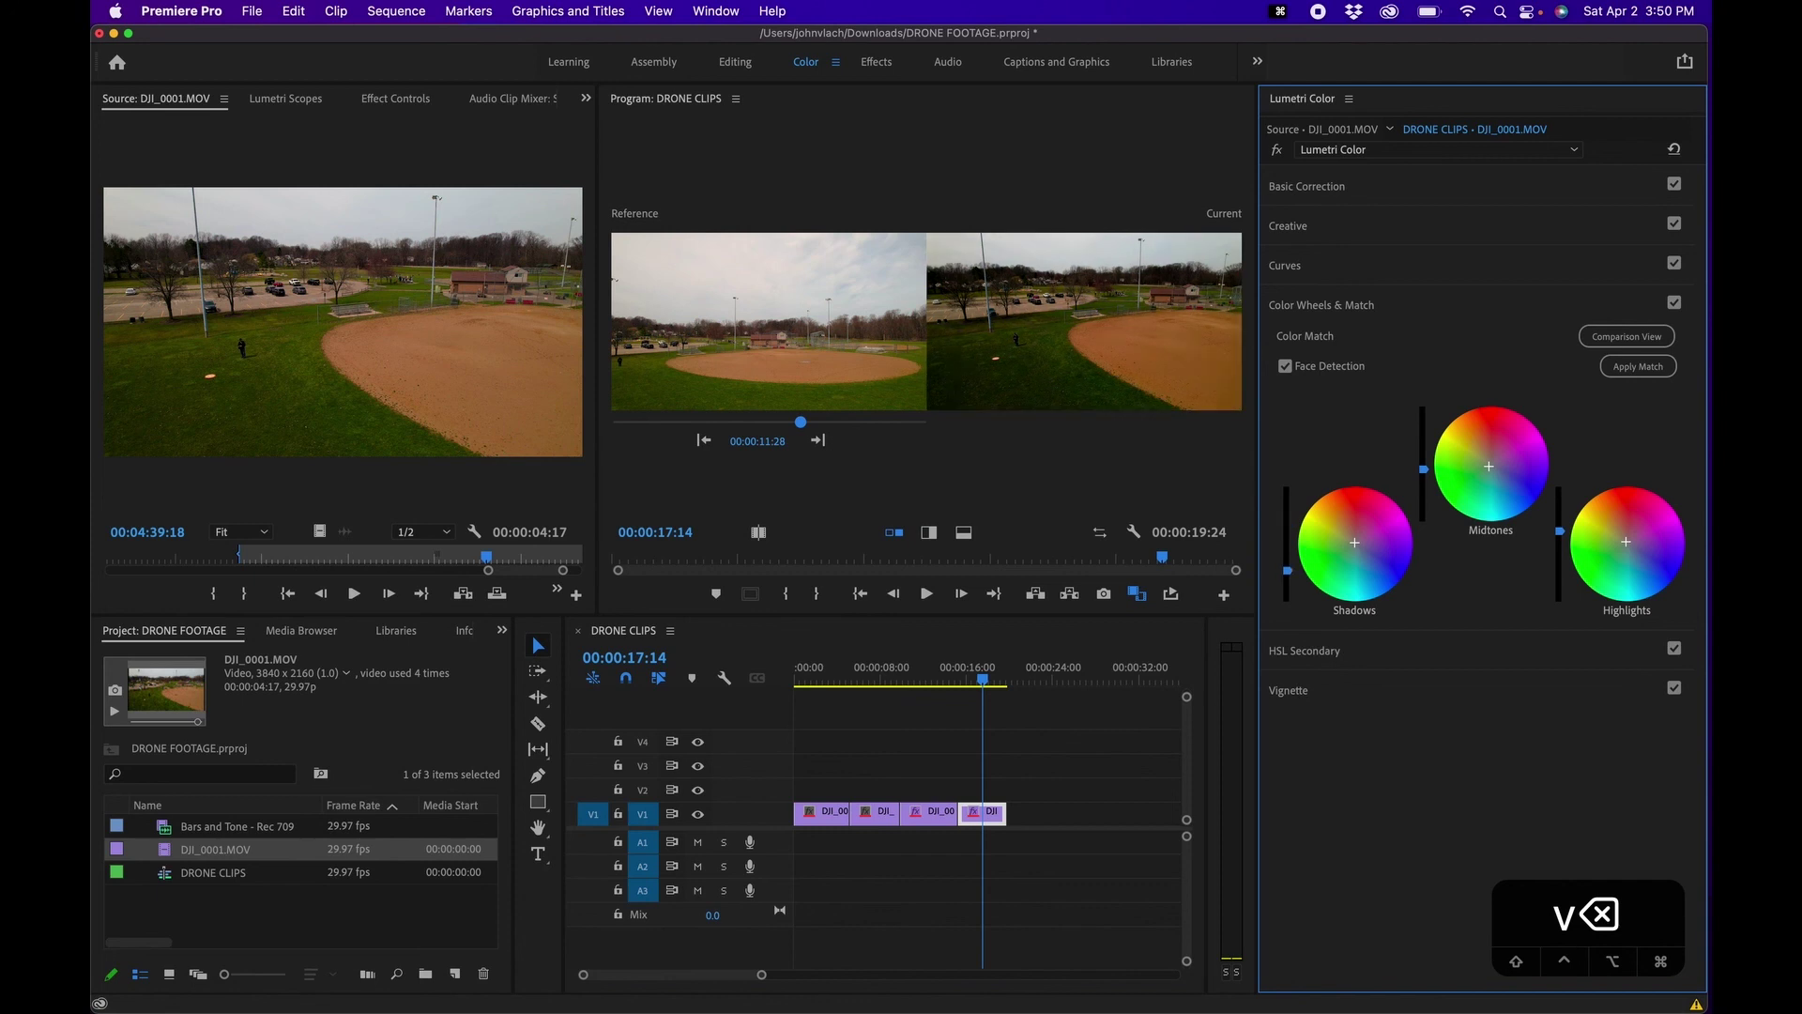
double_click(1341, 554)
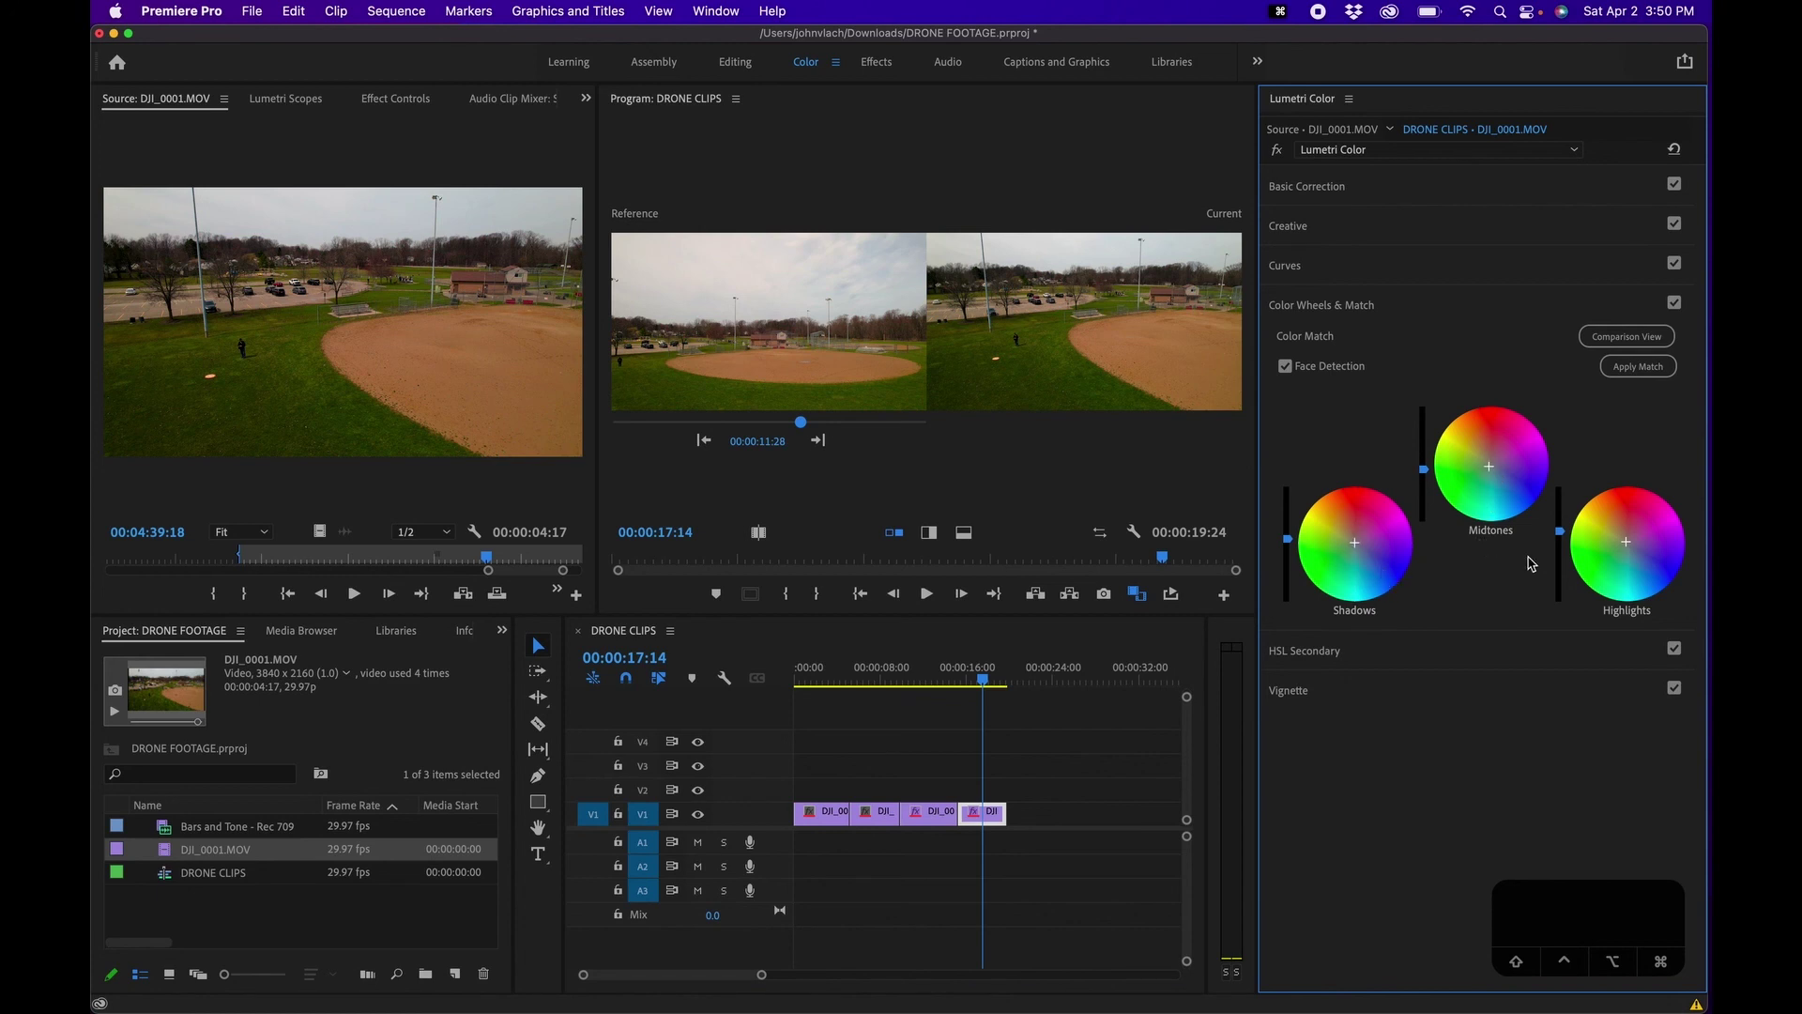
Turn off the comparison view, deselect the timeline clip, and open the HSL Secondary section
left_click(1045, 764)
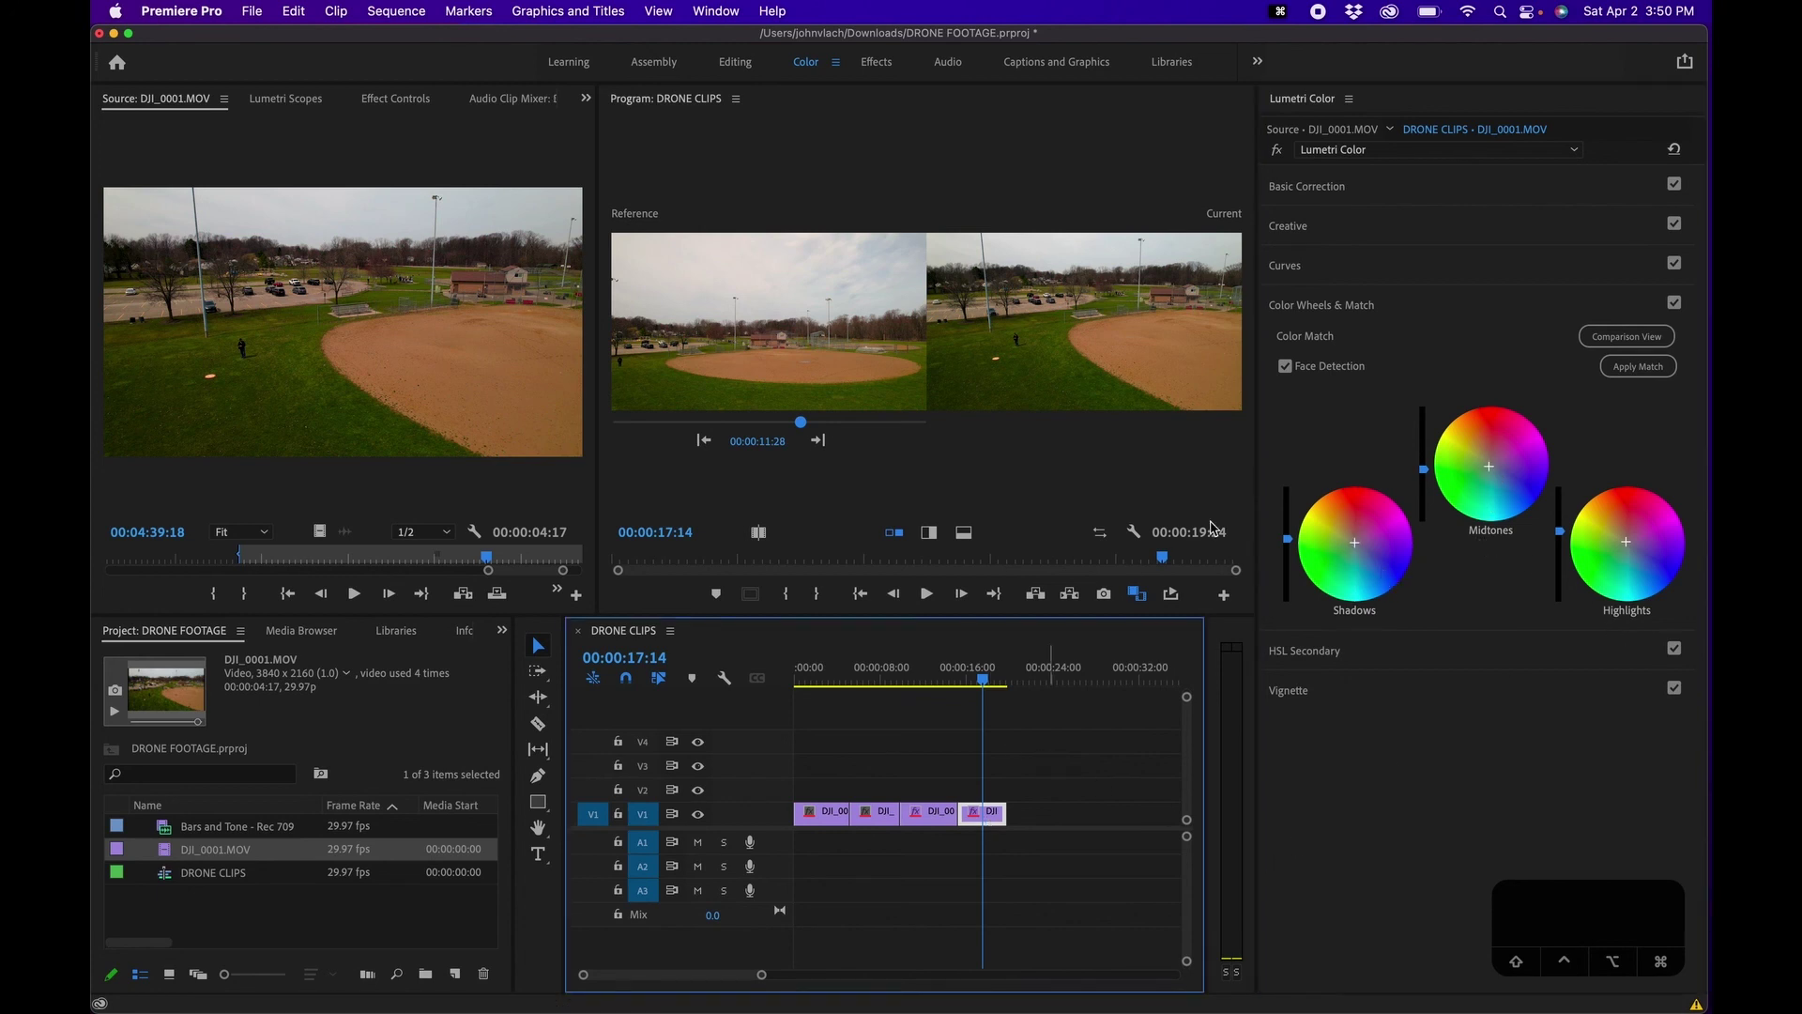
left_click(1640, 345)
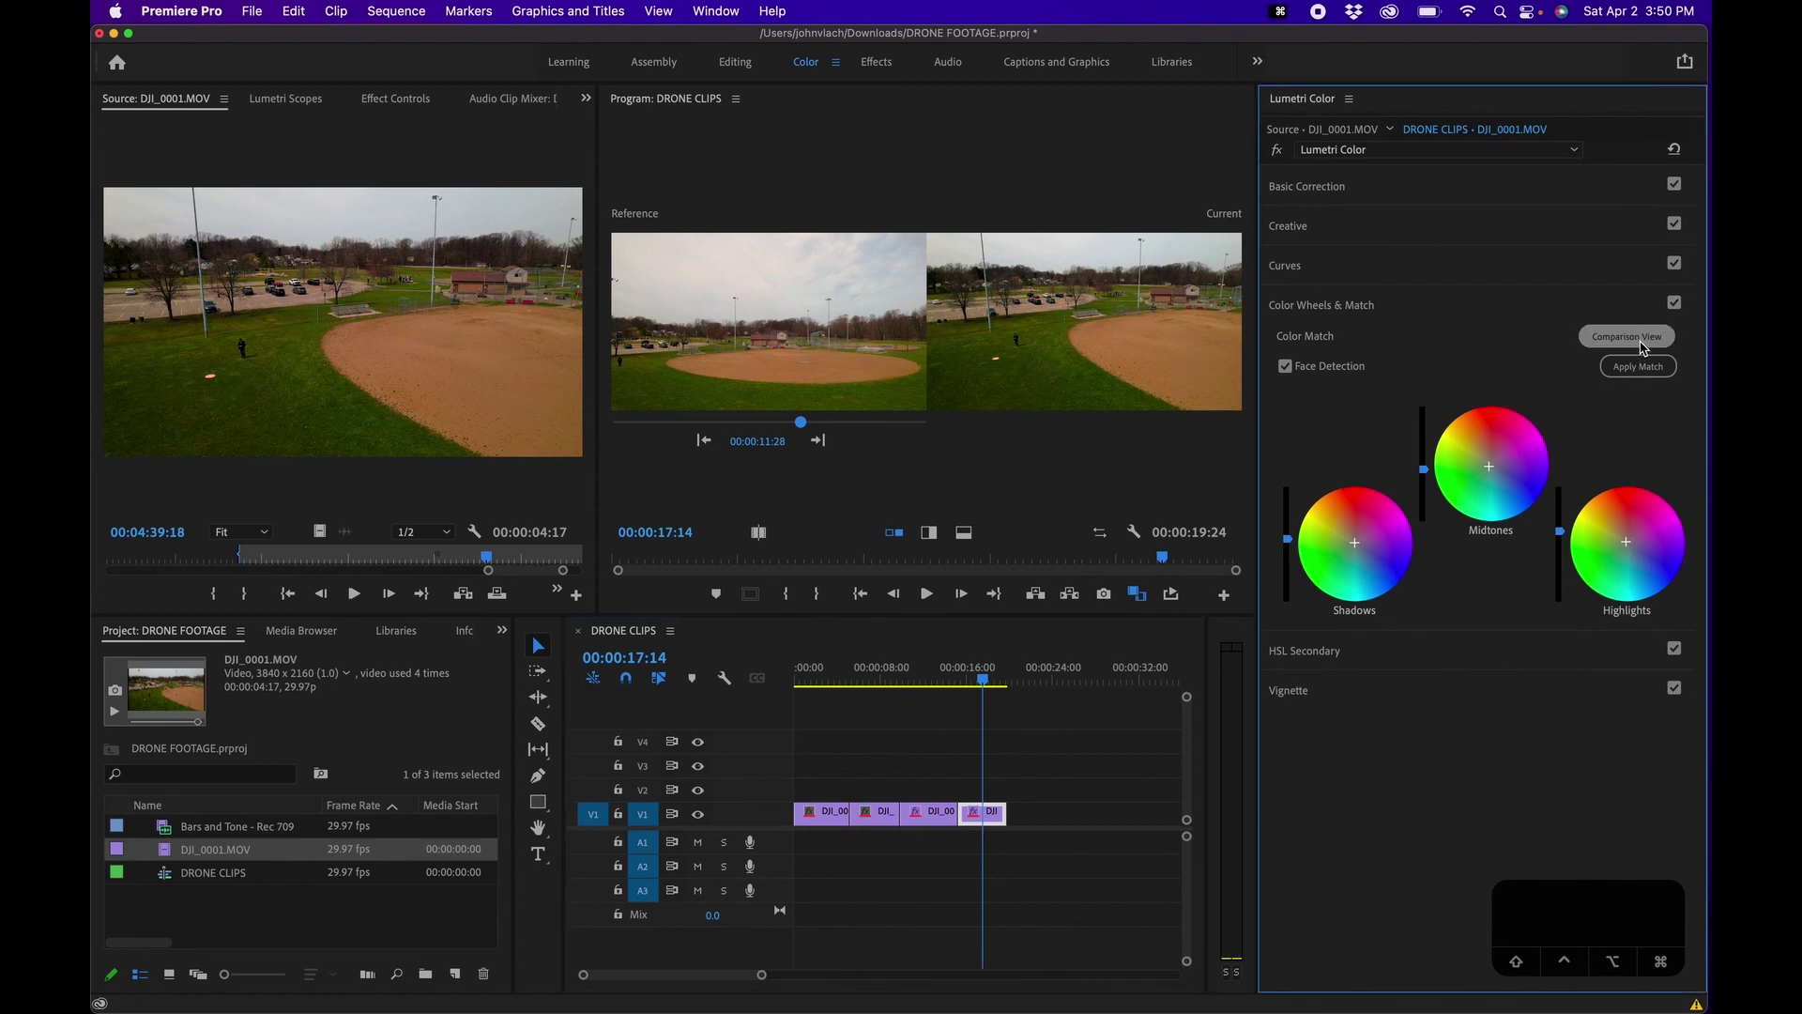
left_click(1641, 345)
left_click(1058, 732)
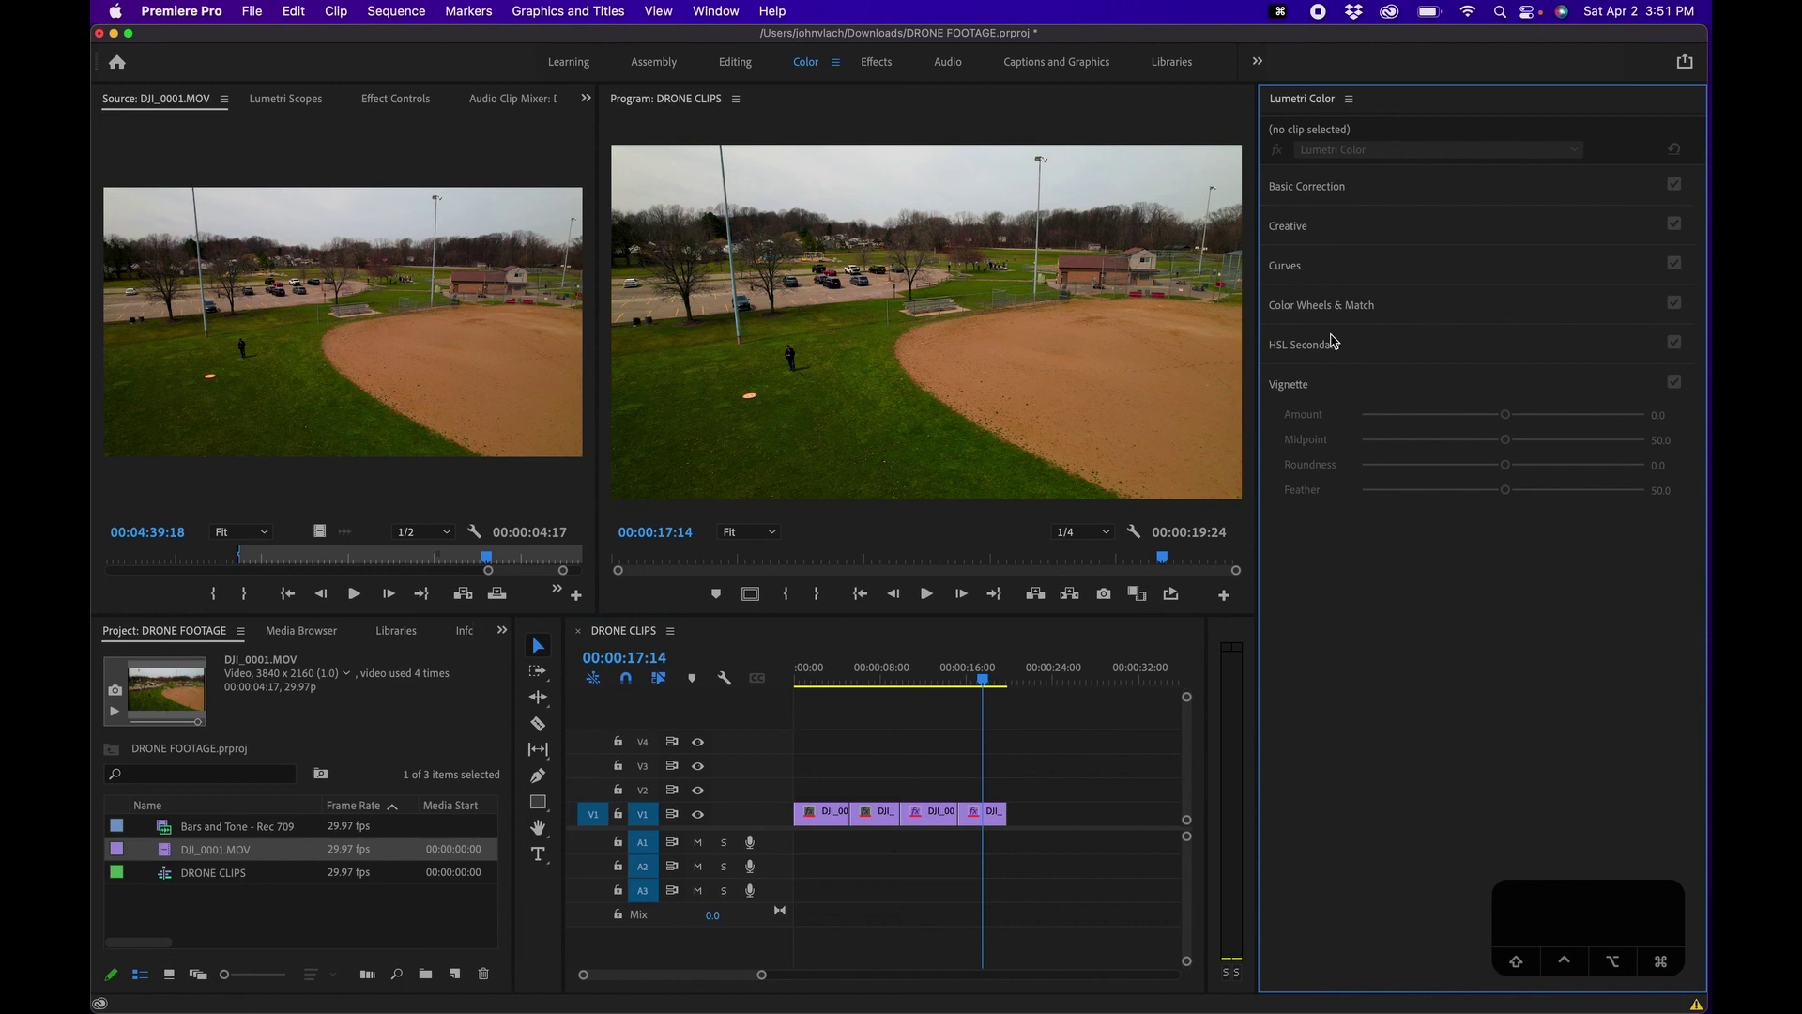
left_click(1331, 336)
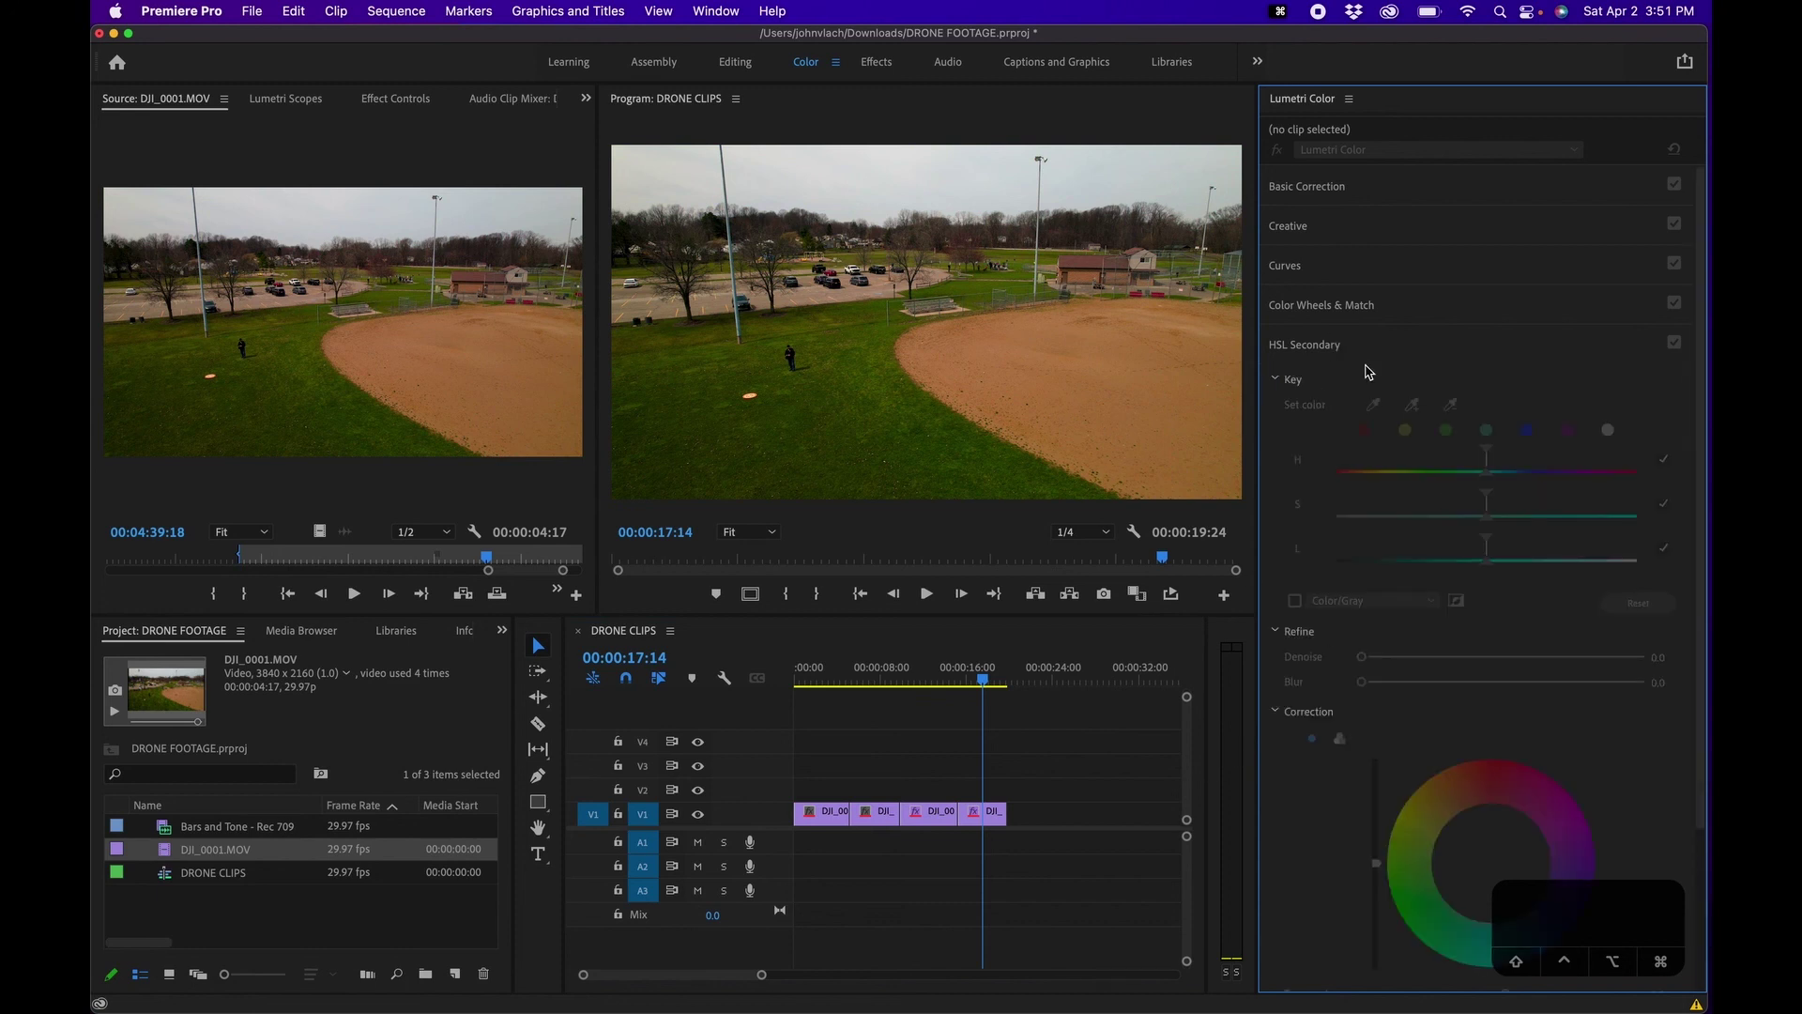